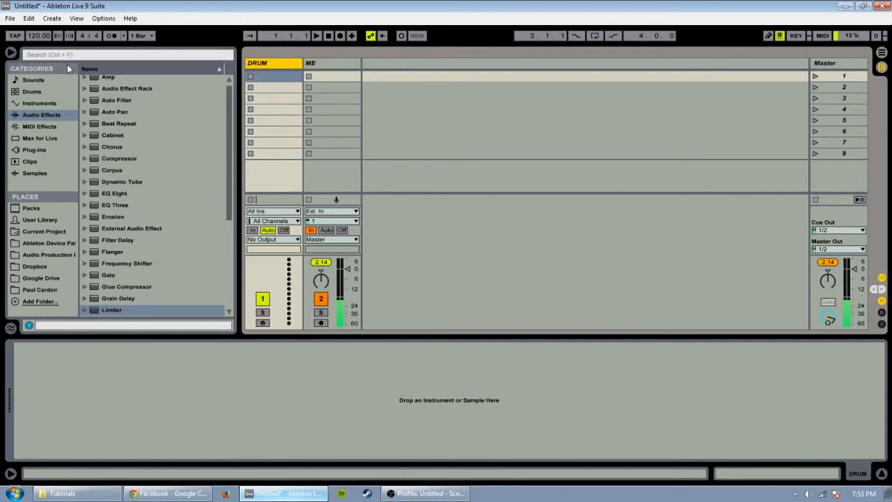
- Load an empty Drum Rack from the Drums category onto the DRUM track
{"action": "left_click", "coordinate": [28, 93]}
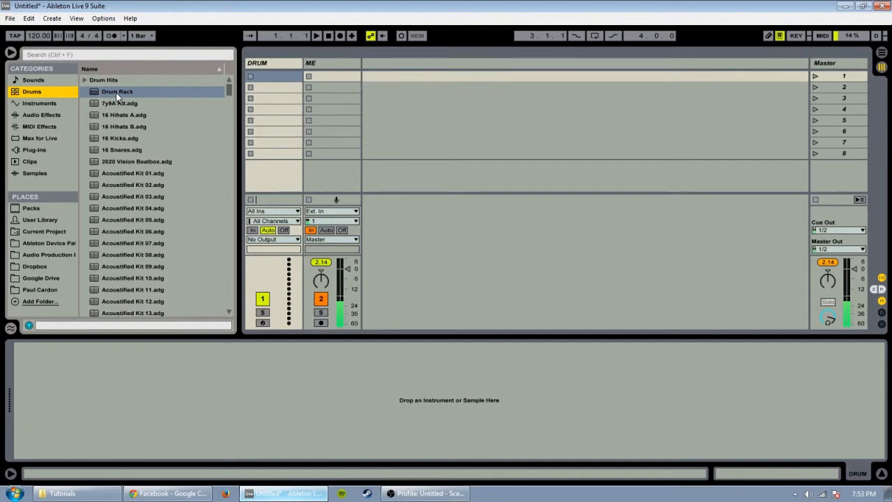
{"action": "left_click_drag", "start_coordinate": [117, 93], "coordinate": [151, 411]}
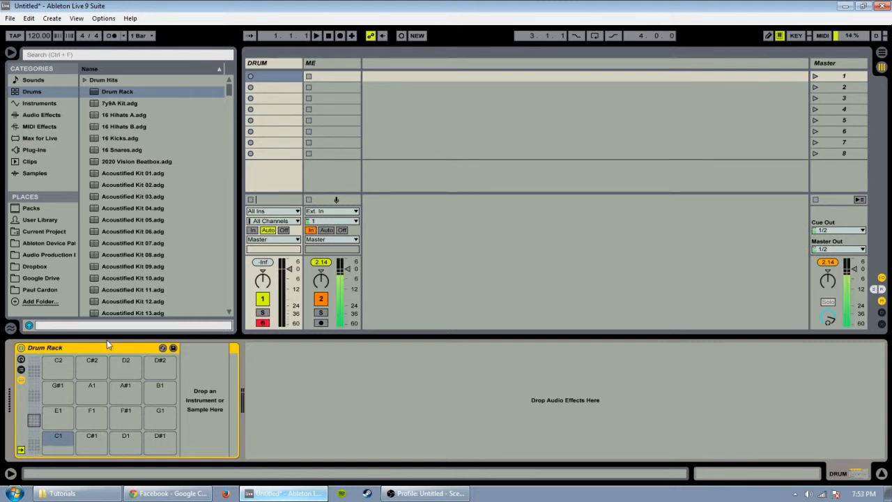
- Look through the Instruments and Drums categories, including preset kits such as 16 Kicks.adg and the Acoustified Kits
{"action": "left_click", "coordinate": [31, 102]}
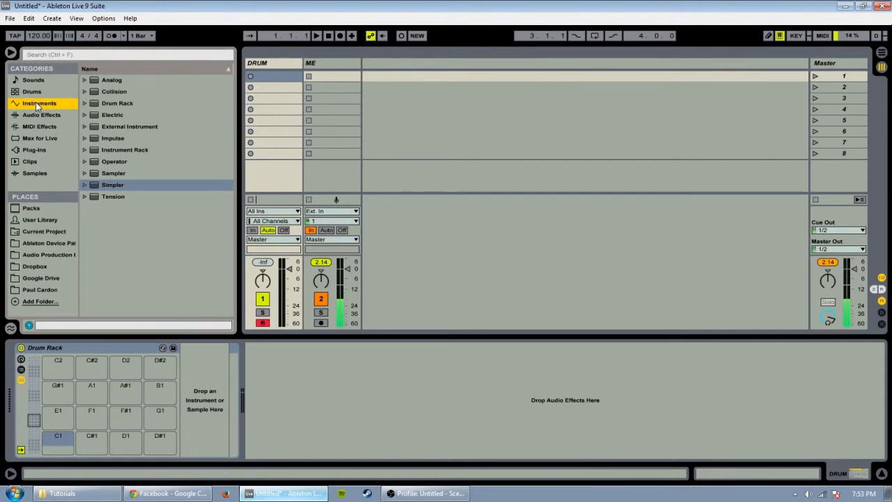
{"action": "left_click", "coordinate": [32, 93]}
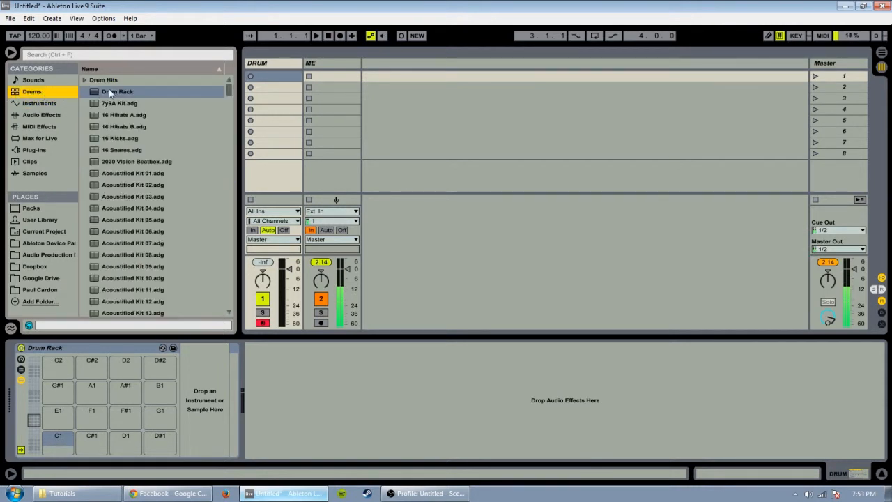
{"action": "left_click", "coordinate": [137, 186]}
{"action": "left_click", "coordinate": [143, 301]}
{"action": "left_click", "coordinate": [142, 231]}
{"action": "left_click", "coordinate": [135, 138]}
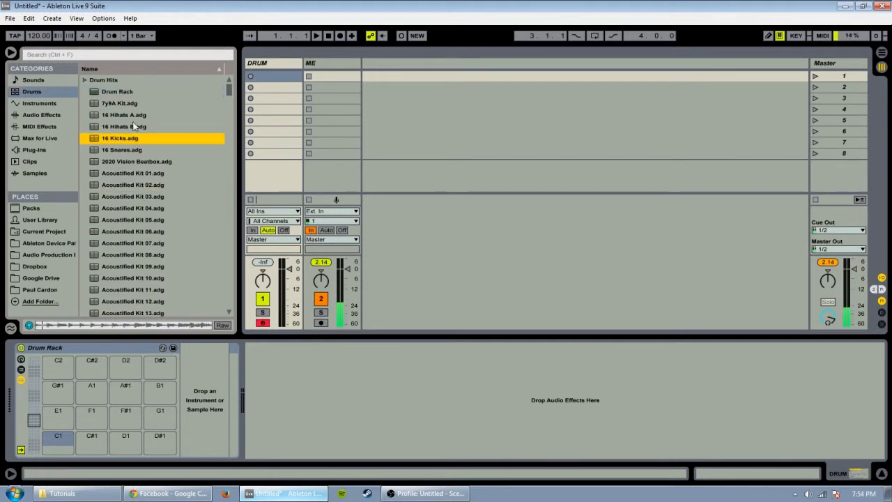
{"action": "left_click", "coordinate": [140, 162]}
{"action": "left_click", "coordinate": [123, 93]}
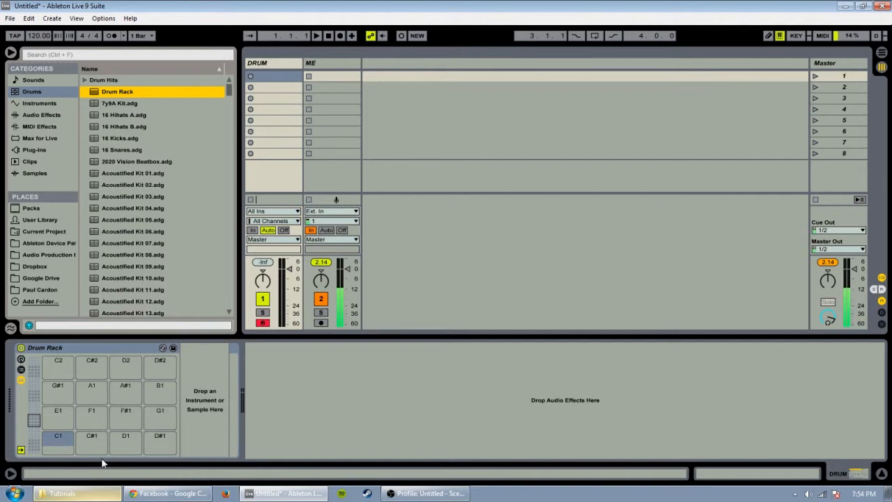
- Open the Samples folder in the Audio Production Data place and expand its Vengeance subfolder
{"action": "left_click", "coordinate": [42, 255]}
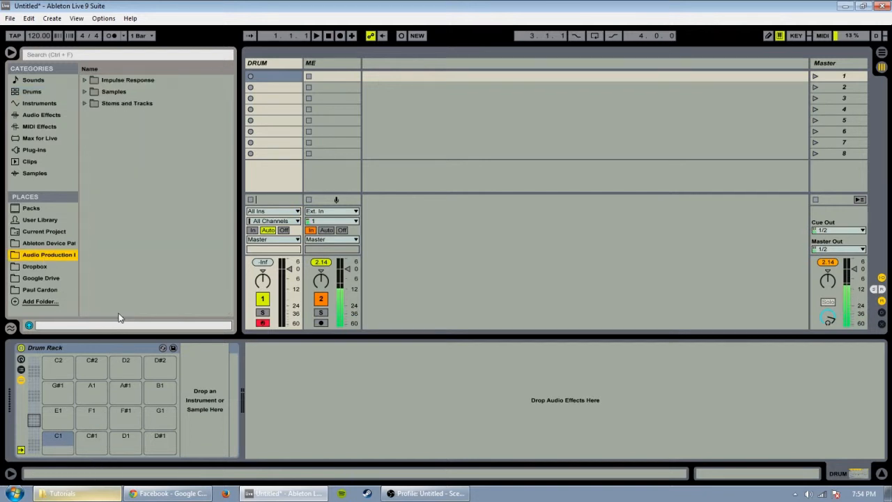
{"action": "left_click", "coordinate": [111, 91]}
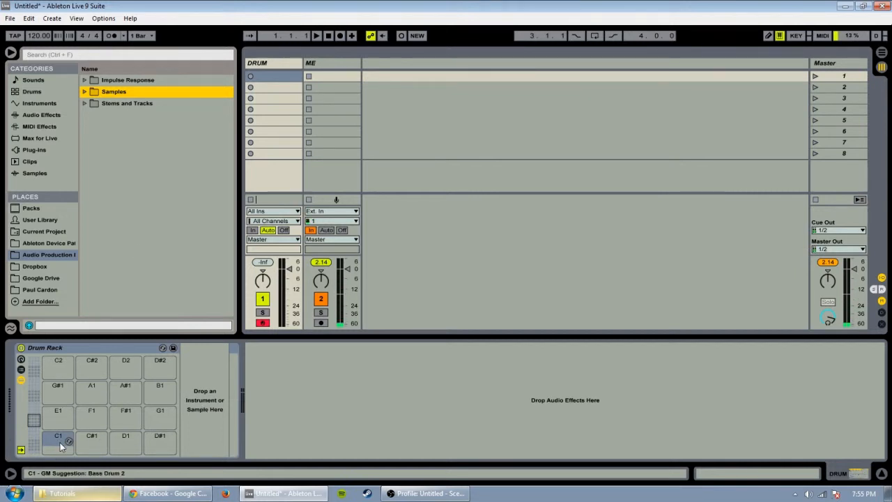
{"action": "left_click", "coordinate": [106, 92]}
{"action": "scroll", "coordinate": [134, 272], "scroll_direction": "down", "scroll_amount": 3}
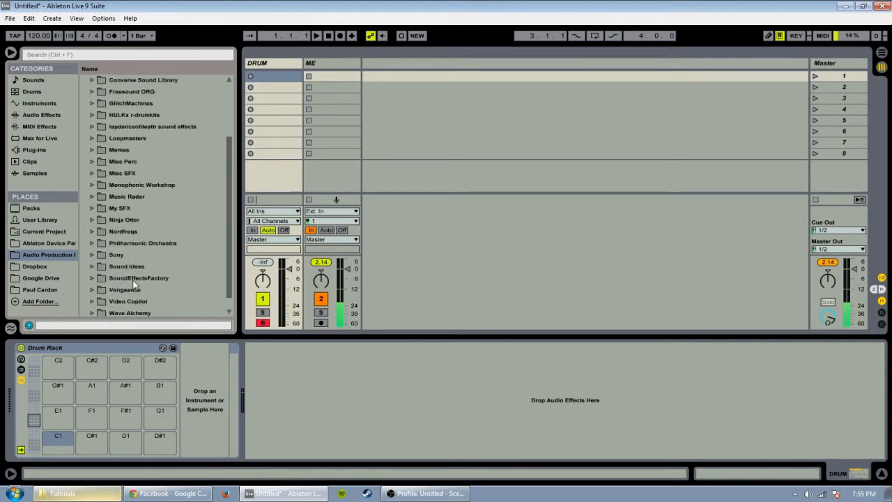
{"action": "left_click", "coordinate": [134, 277]}
{"action": "scroll", "coordinate": [144, 240], "scroll_direction": "down", "scroll_amount": 3}
{"action": "scroll", "coordinate": [143, 239], "scroll_direction": "down", "scroll_amount": 3}
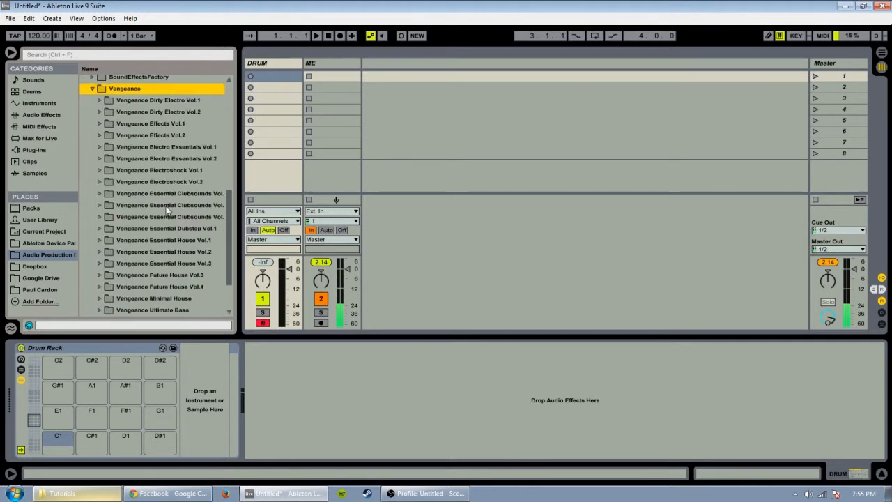
- Expand the Vengeance Electroshock Vol.2 sample pack and select its VES2 Bassdrums folder
{"action": "left_click", "coordinate": [178, 170]}
{"action": "key", "text": "Down"}
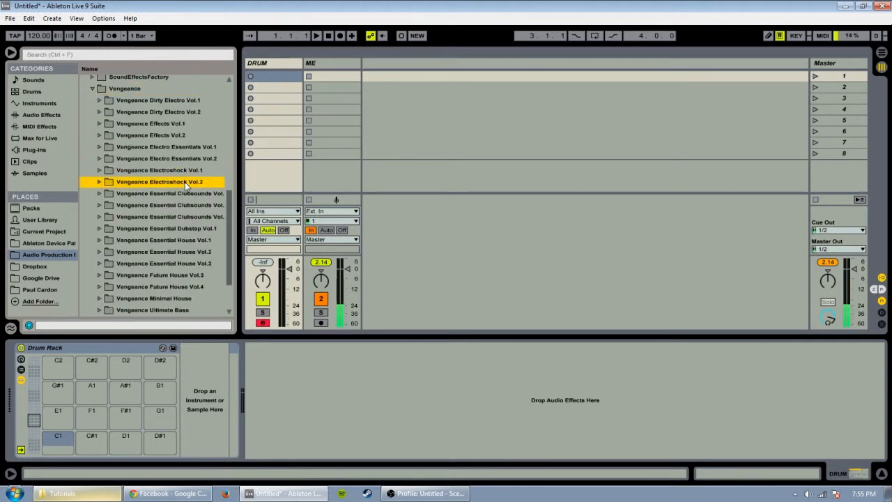
{"action": "key", "text": "Right"}
{"action": "key", "text": "Down"}
{"action": "key", "text": "Down"}
{"action": "key", "text": "Up"}
{"action": "key", "text": "Down"}
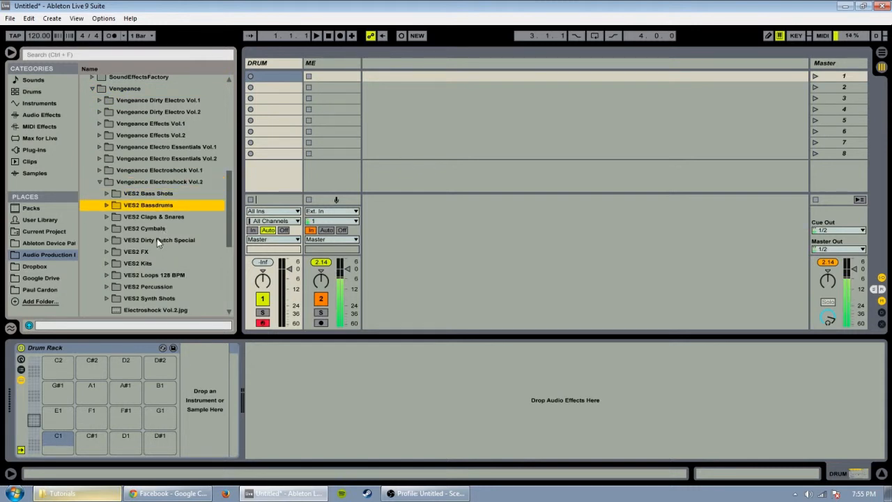
- Expand the VES2 Bassdrums folder and audition its kick samples up to VES2 Bassdrum 036
{"action": "key", "text": "Right"}
{"action": "key", "text": "Down"}
{"action": "key", "text": "Down"}
{"action": "key", "text": "Down"}
{"action": "key", "text": "Down"}
{"action": "key", "text": "Down"}
{"action": "key", "text": "Down"}
{"action": "key", "text": "Down"}
{"action": "key", "text": "Down"}
{"action": "key", "text": "Down"}
{"action": "key", "text": "Down"}
{"action": "scroll", "coordinate": [168, 249], "scroll_direction": "down", "scroll_amount": 9}
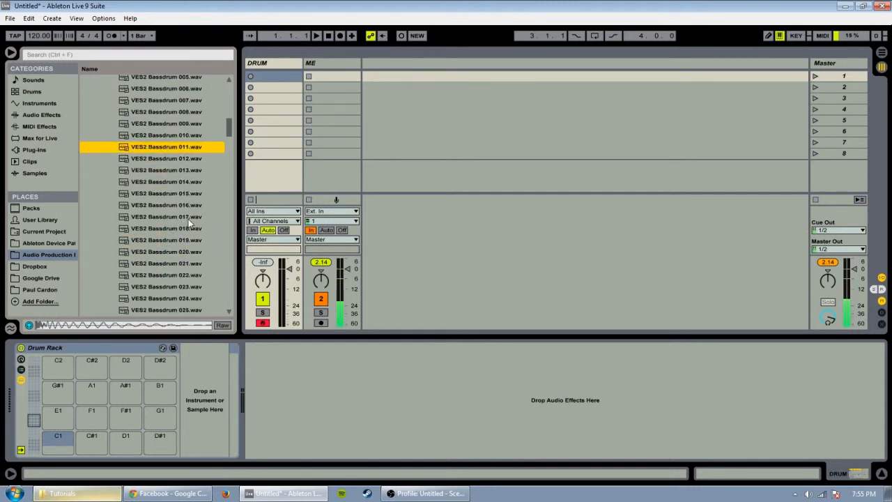
{"action": "left_click", "coordinate": [168, 207]}
{"action": "key", "text": "Up"}
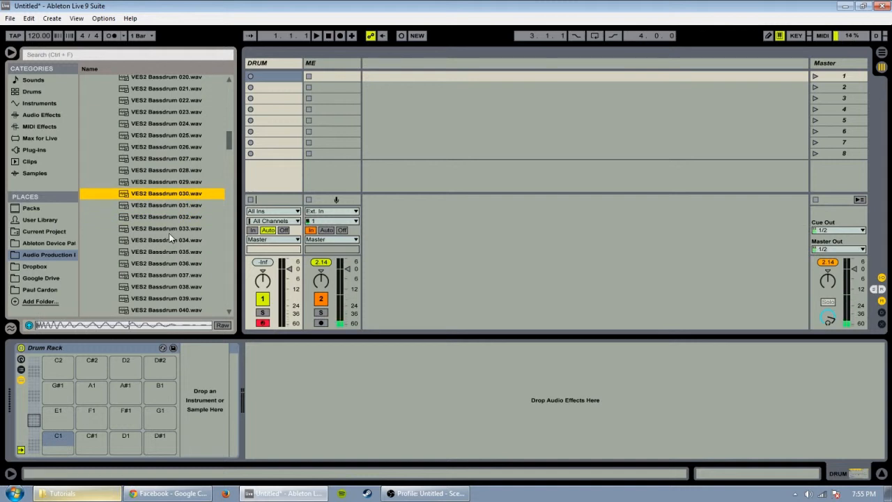
{"action": "key", "text": "Down"}
{"action": "key", "text": "Down"}
{"action": "key", "text": "Down"}
{"action": "key", "text": "Down"}
{"action": "key", "text": "Down"}
{"action": "key", "text": "Down"}
{"action": "key", "text": "Down"}
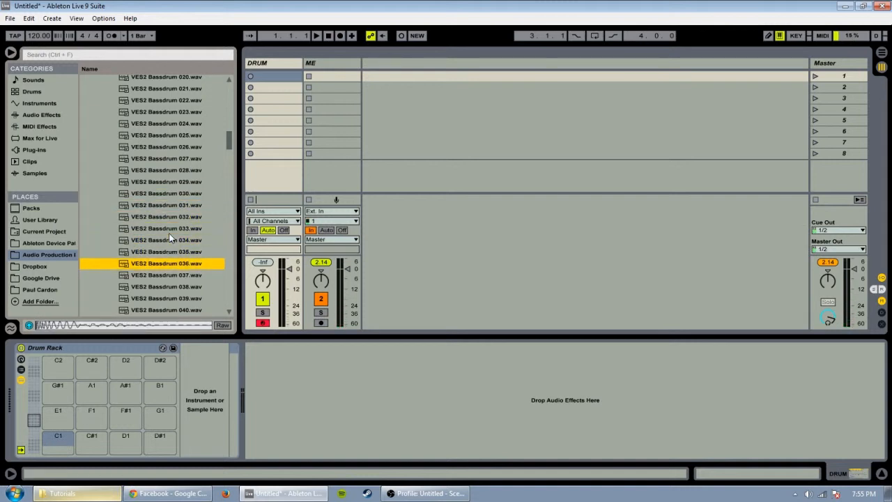
- Audition further kicks past VES2 Bassdrum 042 and compare the samples around 048 to 051
{"action": "scroll", "coordinate": [169, 235], "scroll_direction": "down", "scroll_amount": 3}
{"action": "left_click", "coordinate": [175, 252]}
{"action": "left_click", "coordinate": [181, 216]}
{"action": "left_click", "coordinate": [186, 227]}
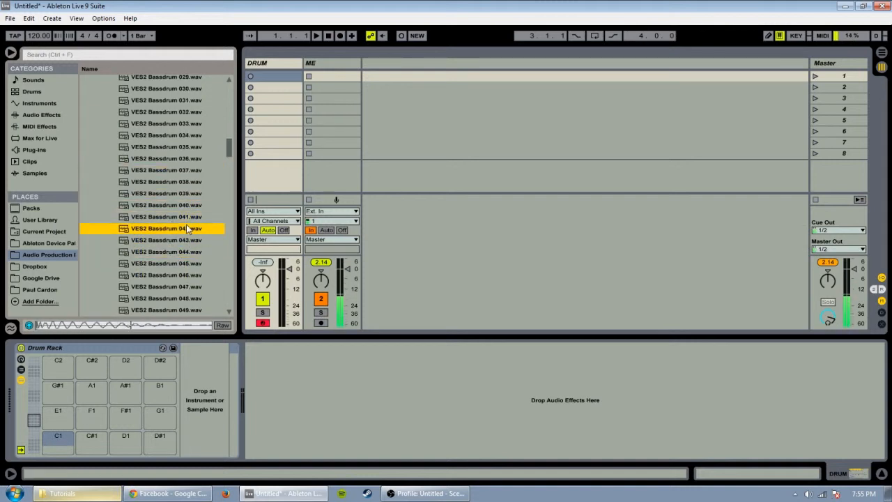
{"action": "scroll", "coordinate": [186, 228], "scroll_direction": "down", "scroll_amount": 3}
{"action": "left_click", "coordinate": [186, 228]}
{"action": "scroll", "coordinate": [186, 237], "scroll_direction": "down", "scroll_amount": 2}
{"action": "key", "text": "Down"}
{"action": "key", "text": "Up"}
{"action": "key", "text": "Up"}
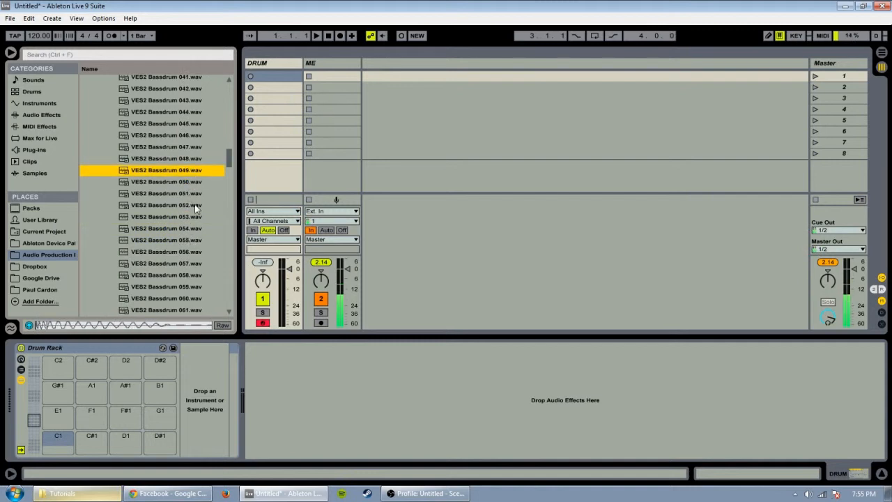
{"action": "key", "text": "Down"}
{"action": "key", "text": "Down"}
{"action": "key", "text": "Up"}
{"action": "key", "text": "Up"}
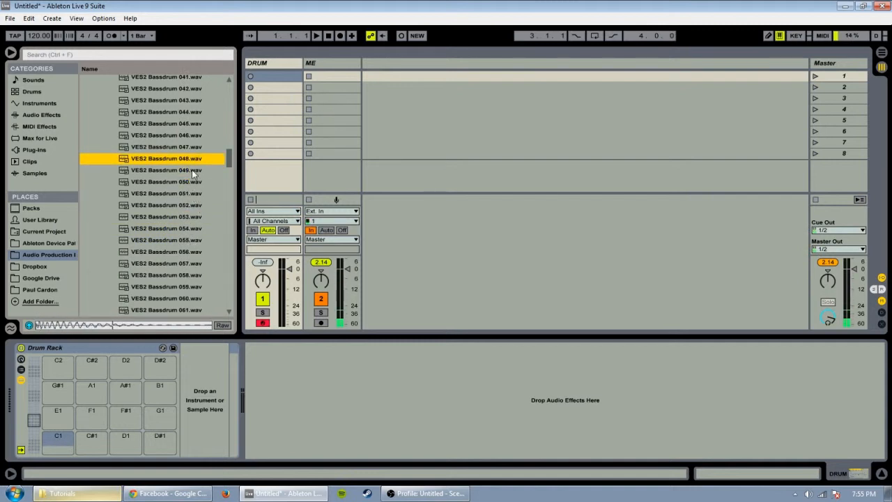
- Audition the neighbouring kicks and load VES2 Bassdrum 053 onto the Drum Rack's C1 pad
{"action": "key", "text": "Down"}
{"action": "key", "text": "Down"}
{"action": "key", "text": "Down"}
{"action": "key", "text": "Down"}
{"action": "key", "text": "Down"}
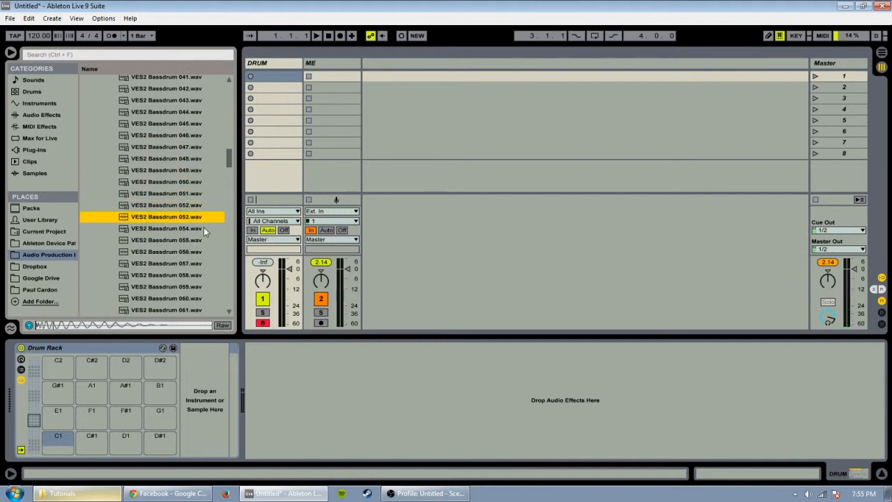
{"action": "key", "text": "Down"}
{"action": "key", "text": "Up"}
{"action": "left_click_drag", "start_coordinate": [193, 219], "coordinate": [70, 439]}
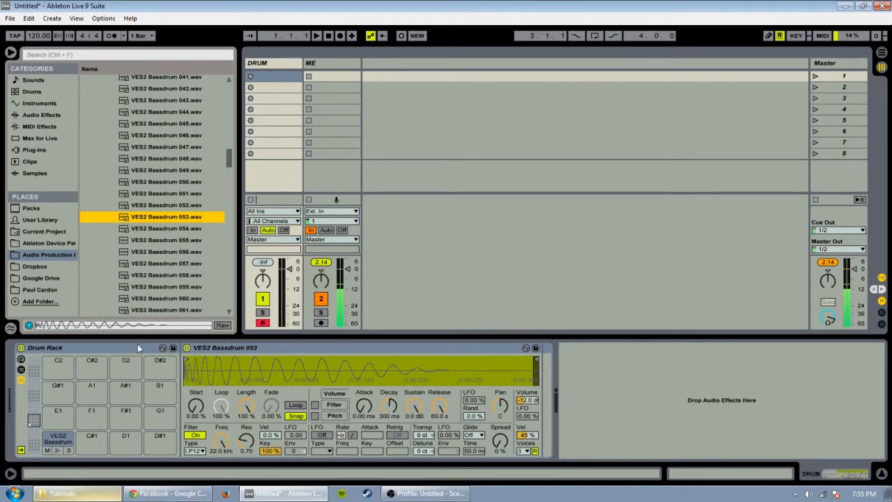
- Examine the kick sampler's release, attack, filter frequency and velocity controls
{"action": "left_click", "coordinate": [250, 348]}
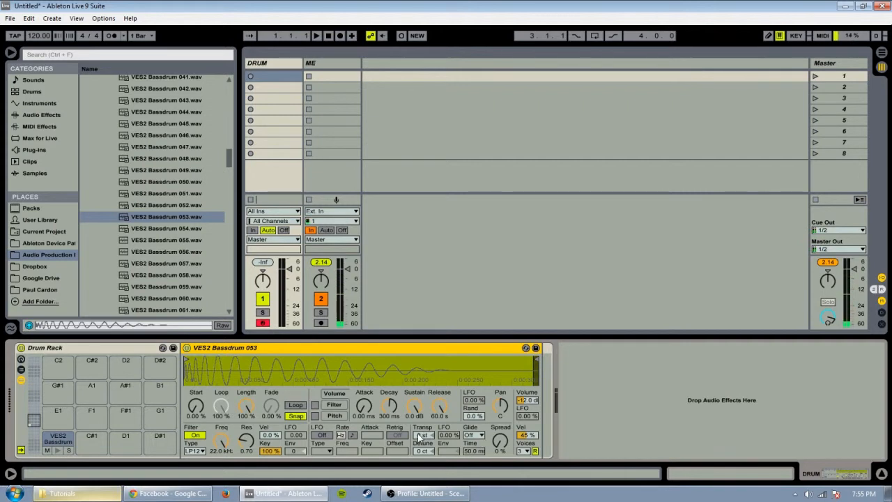
{"action": "left_click", "coordinate": [442, 413]}
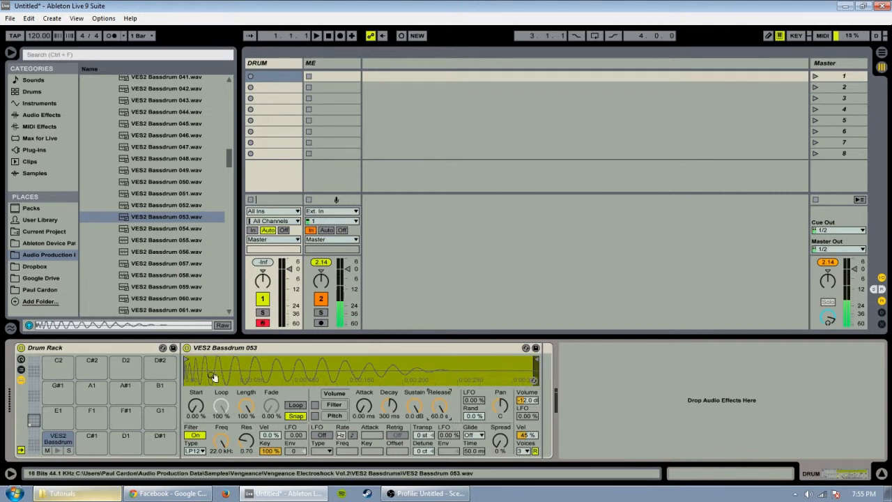
{"action": "left_click", "coordinate": [363, 407]}
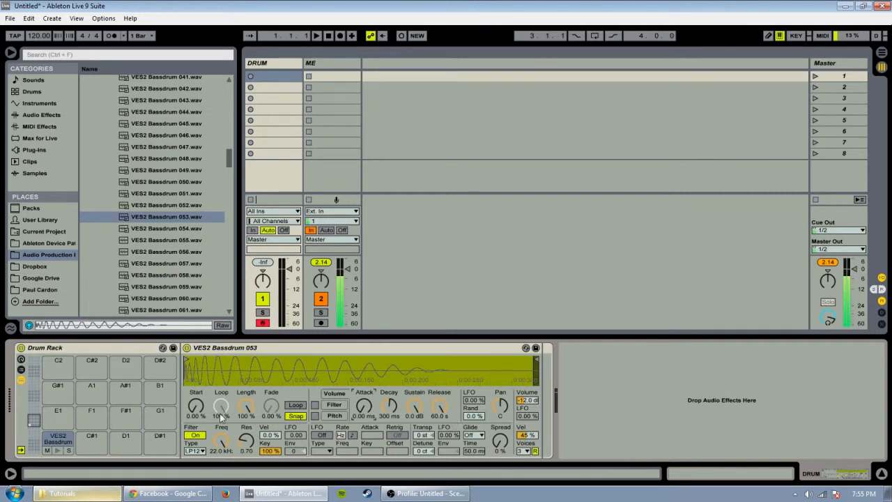
{"action": "left_click", "coordinate": [227, 442]}
{"action": "left_click", "coordinate": [535, 436]}
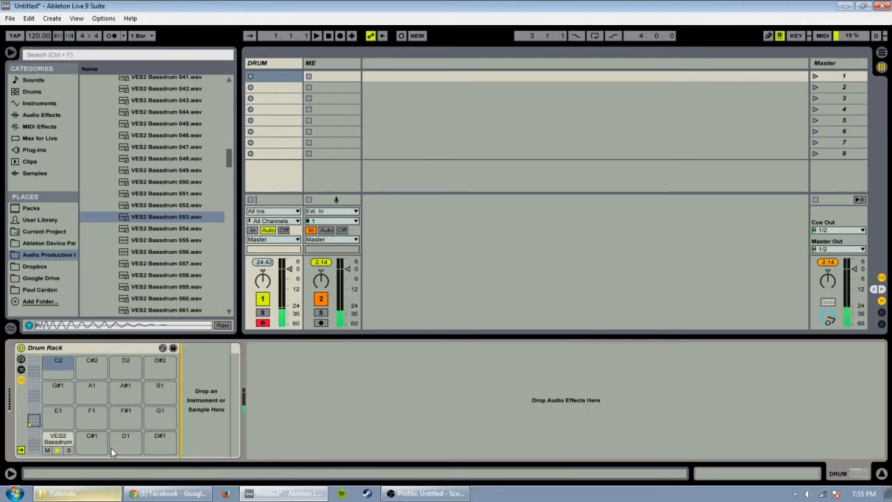
- Select the C1 bass drum pad and preview its sample several times
{"action": "left_click", "coordinate": [61, 440]}
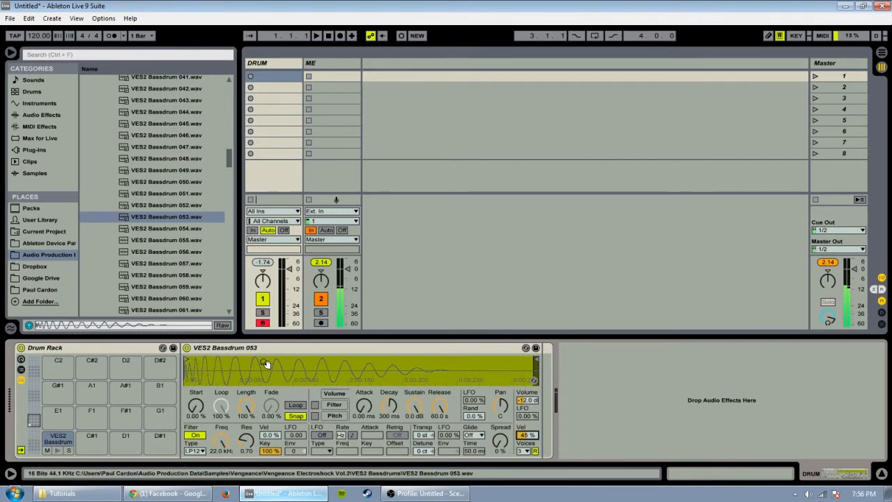
{"action": "left_click", "coordinate": [58, 451]}
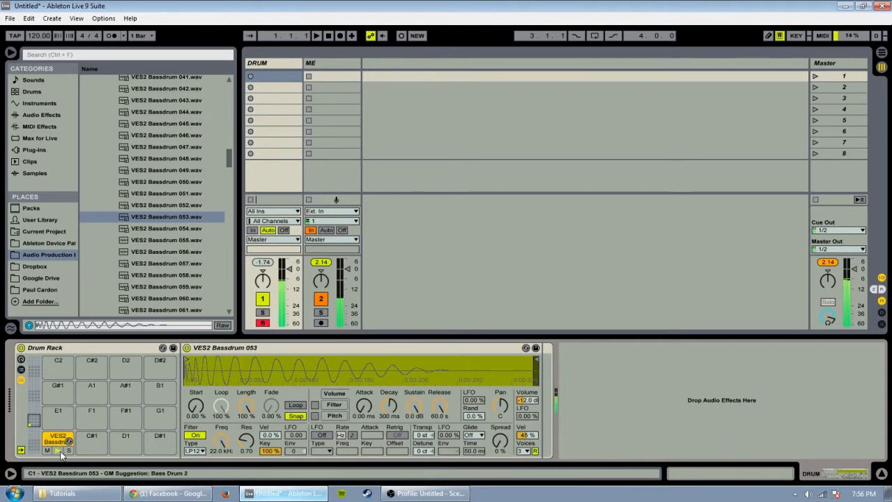
{"action": "left_click", "coordinate": [59, 451]}
{"action": "left_click", "coordinate": [59, 451]}
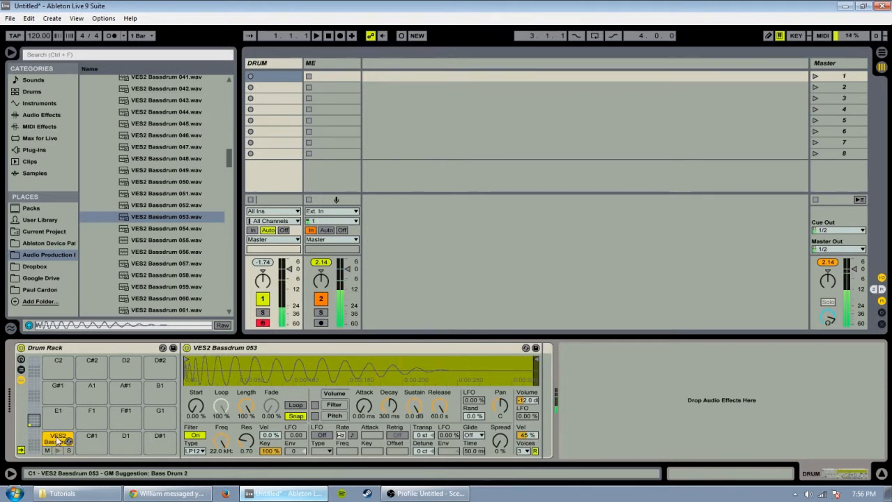
- Create a MIDI clip in the DRUM track's first slot with 1/16 bass drum notes on 1, 1.2, 1.3 and 1.4
{"action": "double_click", "coordinate": [276, 75]}
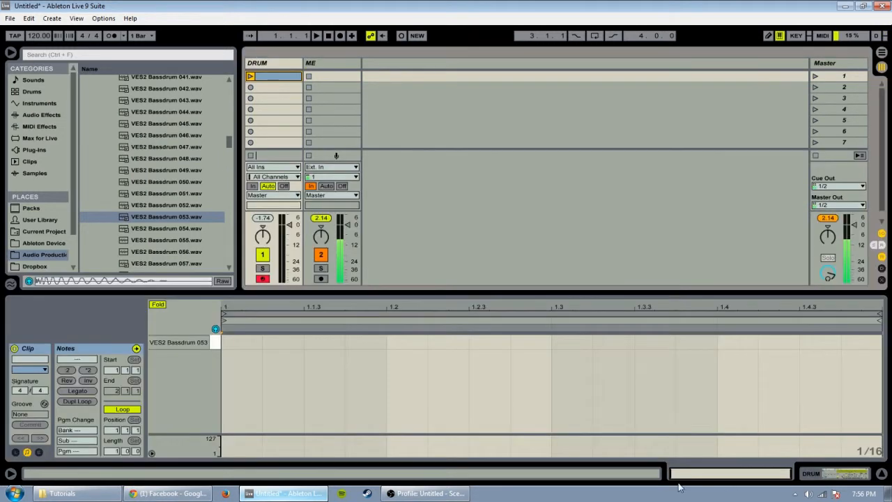
{"action": "double_click", "coordinate": [242, 345]}
{"action": "double_click", "coordinate": [404, 342]}
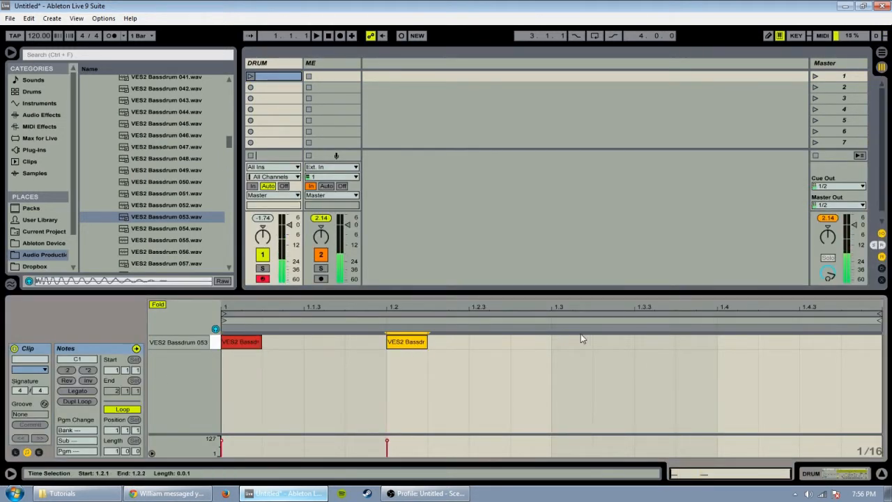
{"action": "left_click", "coordinate": [580, 339]}
{"action": "double_click", "coordinate": [581, 342]}
{"action": "double_click", "coordinate": [737, 341]}
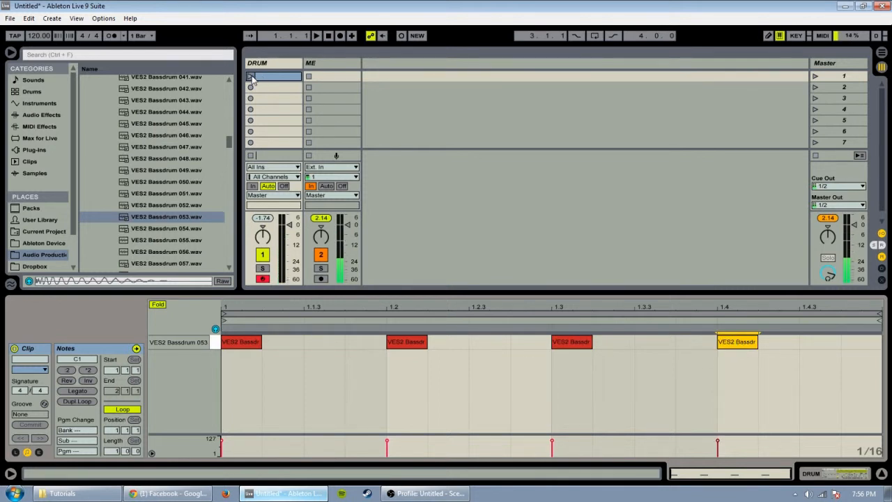
- Set the project tempo to 128 BPM and launch the DRUM clip
{"action": "left_click", "coordinate": [40, 38]}
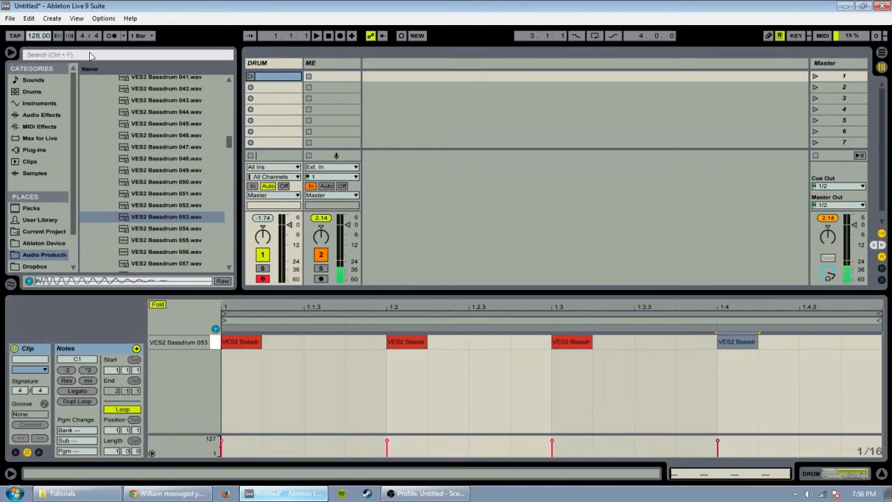
{"action": "left_click", "coordinate": [251, 78]}
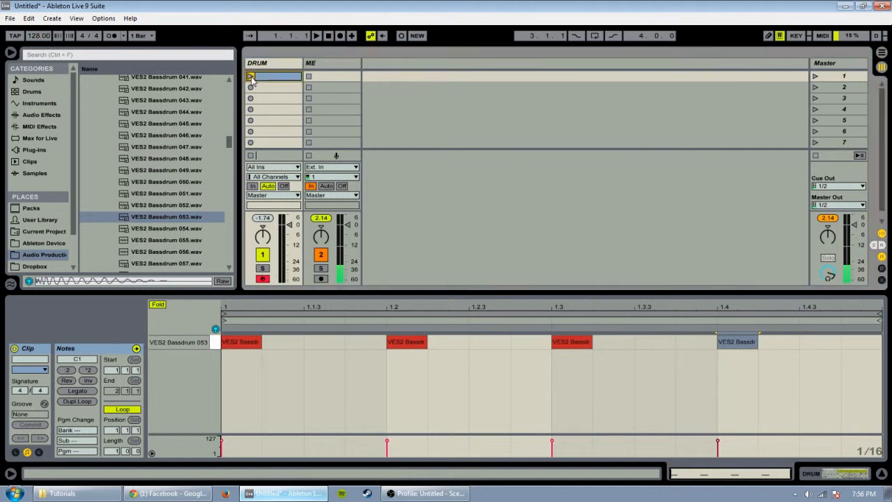
- Show the DRUM track's devices and lower the track's volume slightly
{"action": "left_click", "coordinate": [848, 474]}
{"action": "left_click_drag", "start_coordinate": [291, 269], "coordinate": [291, 274]}
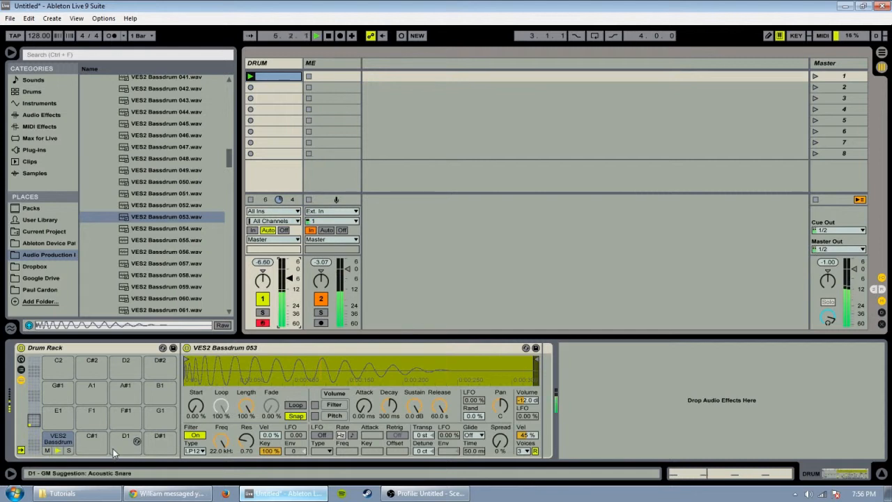
- Collapse the VES2 Bassdrums folder to get back to the other Electroshock Vol.2 subfolders
{"action": "scroll", "coordinate": [130, 238], "scroll_direction": "up", "scroll_amount": 5}
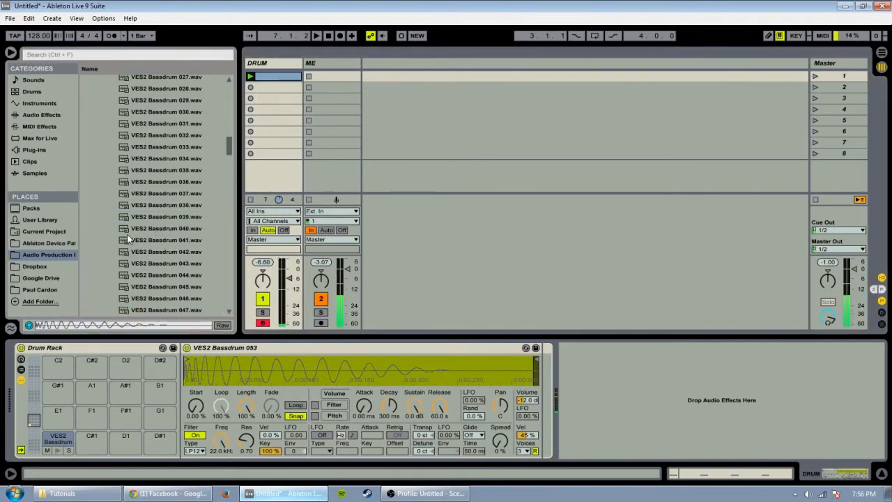
{"action": "left_click", "coordinate": [156, 205]}
{"action": "key", "text": "Left"}
{"action": "key", "text": "Left"}
{"action": "scroll", "coordinate": [158, 245], "scroll_direction": "up", "scroll_amount": 3}
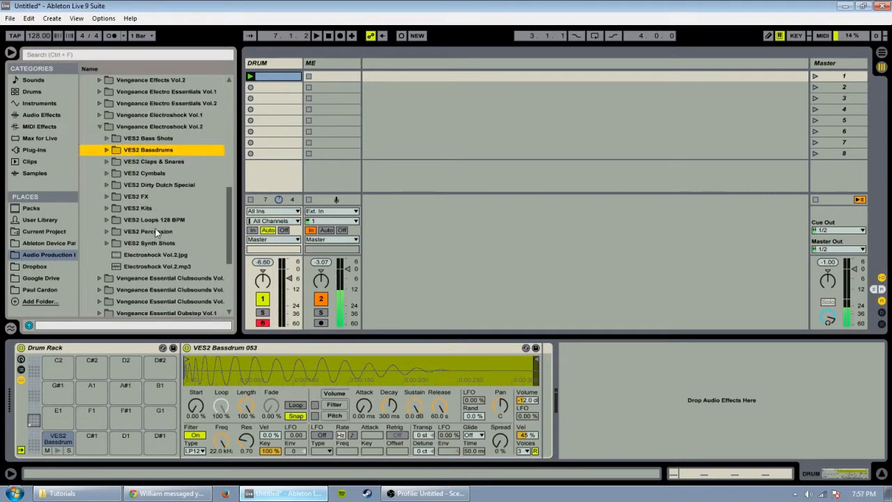
- Open the VES2 Claps & Snares folder and audition its samples one after another, up to VES2 Claps & Snares 036.wav
{"action": "left_click", "coordinate": [162, 163]}
{"action": "key", "text": "Right"}
{"action": "scroll", "coordinate": [172, 241], "scroll_direction": "down", "scroll_amount": 3}
{"action": "left_click", "coordinate": [163, 186]}
{"action": "key", "text": "Down"}
{"action": "key", "text": "Down"}
{"action": "key", "text": "Up"}
{"action": "key", "text": "Up"}
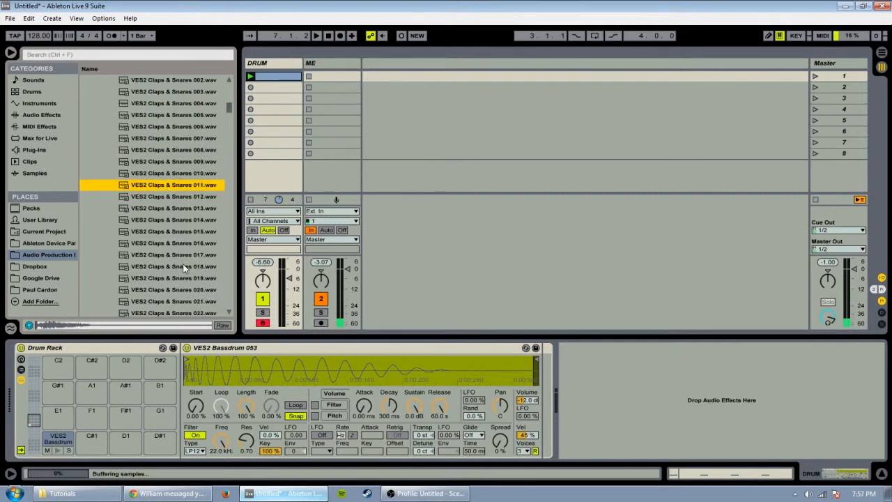
{"action": "key", "text": "Down"}
{"action": "key", "text": "Down"}
{"action": "key", "text": "Down"}
{"action": "key", "text": "Down"}
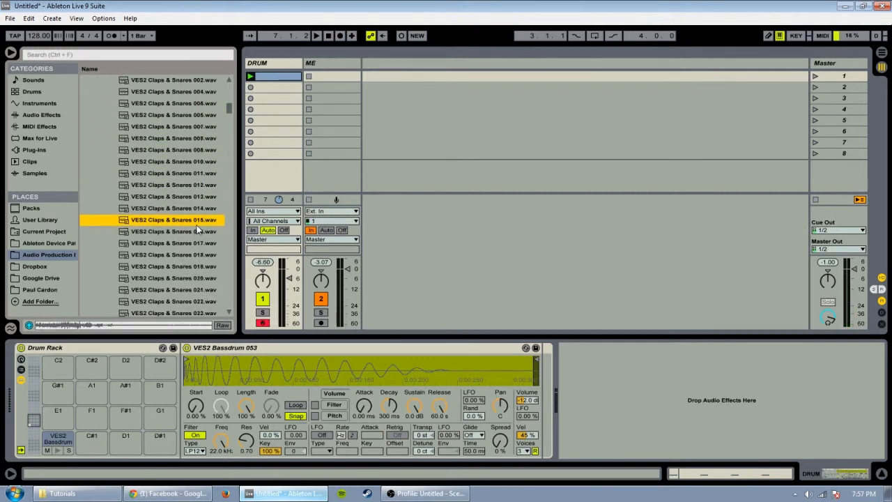
{"action": "key", "text": "Down"}
{"action": "key", "text": "Down"}
{"action": "key", "text": "Down"}
{"action": "key", "text": "Down"}
{"action": "key", "text": "Down"}
{"action": "key", "text": "Down"}
{"action": "key", "text": "Down"}
{"action": "key", "text": "Down"}
{"action": "key", "text": "Down"}
{"action": "key", "text": "Down"}
{"action": "key", "text": "Down"}
{"action": "key", "text": "Down"}
{"action": "scroll", "coordinate": [189, 249], "scroll_direction": "down", "scroll_amount": 2}
{"action": "left_click", "coordinate": [186, 246]}
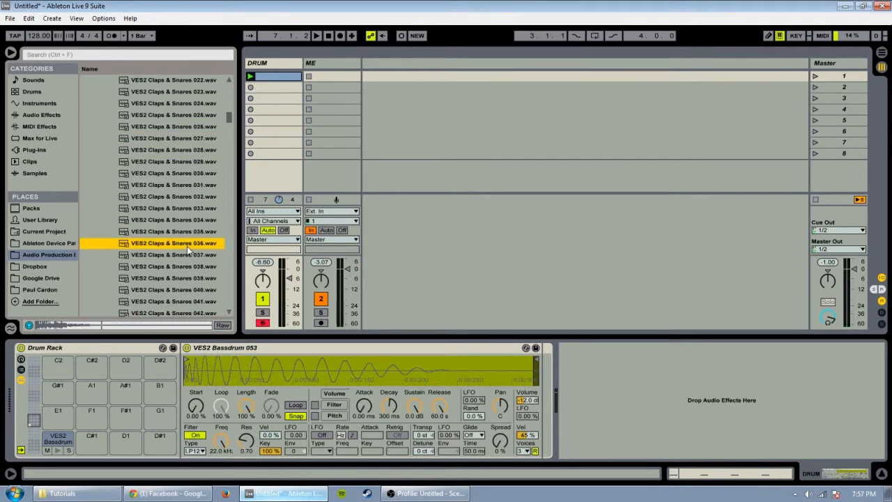
- Audition the claps after 036 and load VES2 Claps & Snares 038.wav onto the Drum Rack's D1 pad
{"action": "scroll", "coordinate": [187, 246], "scroll_direction": "down", "scroll_amount": 2}
{"action": "left_click_drag", "start_coordinate": [189, 149], "coordinate": [138, 375]}
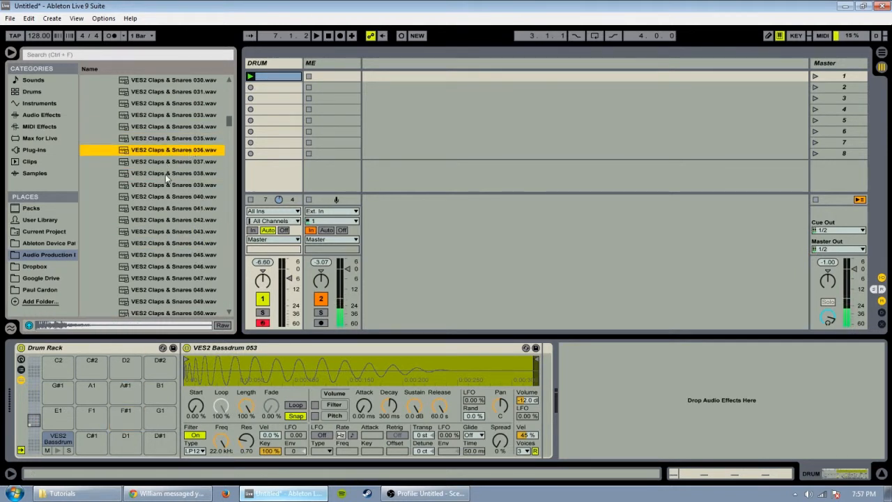
{"action": "key", "text": "Down"}
{"action": "key", "text": "Down"}
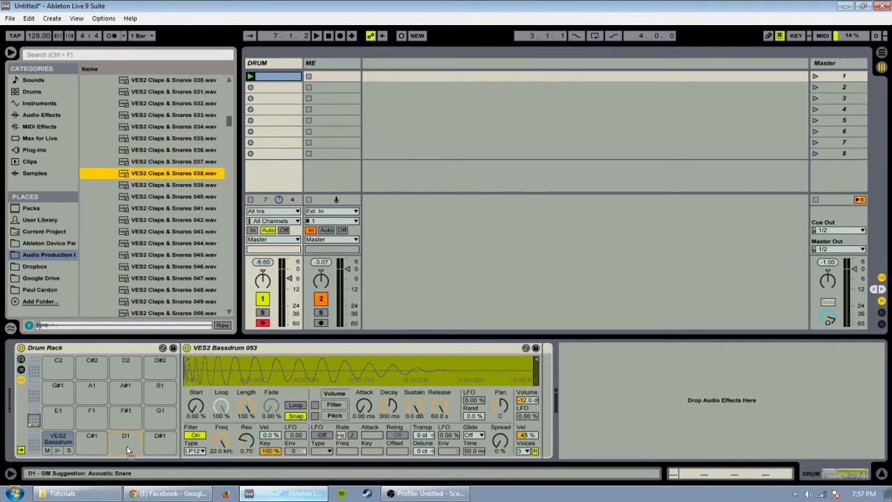
{"action": "left_click_drag", "start_coordinate": [126, 446], "coordinate": [126, 446]}
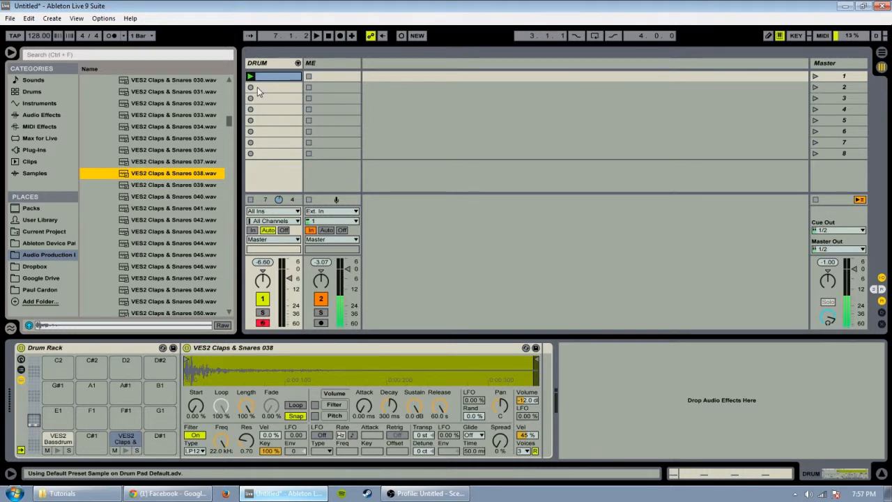
- Show the DRUM clip's notes and compare the full piano roll with the folded view of only the loaded drum samples
{"action": "left_click", "coordinate": [787, 475]}
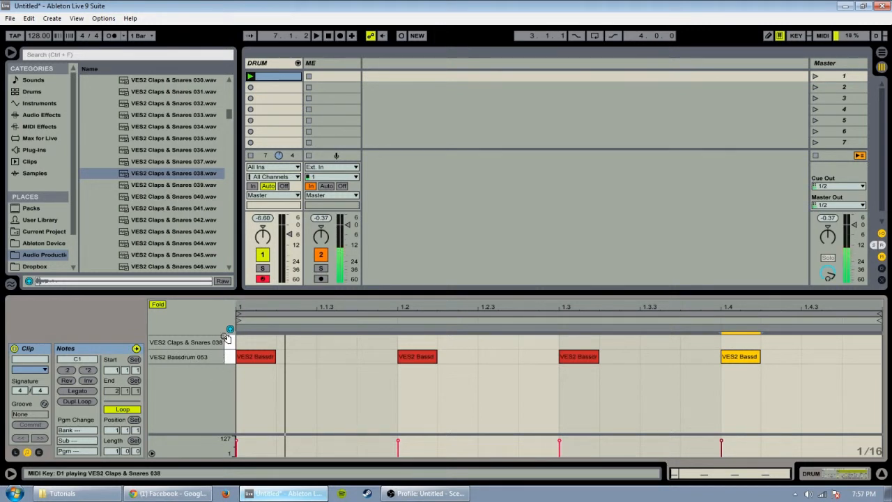
{"action": "left_click", "coordinate": [158, 305]}
{"action": "scroll", "coordinate": [238, 388], "scroll_direction": "down", "scroll_amount": 1}
{"action": "scroll", "coordinate": [234, 389], "scroll_direction": "up", "scroll_amount": 3}
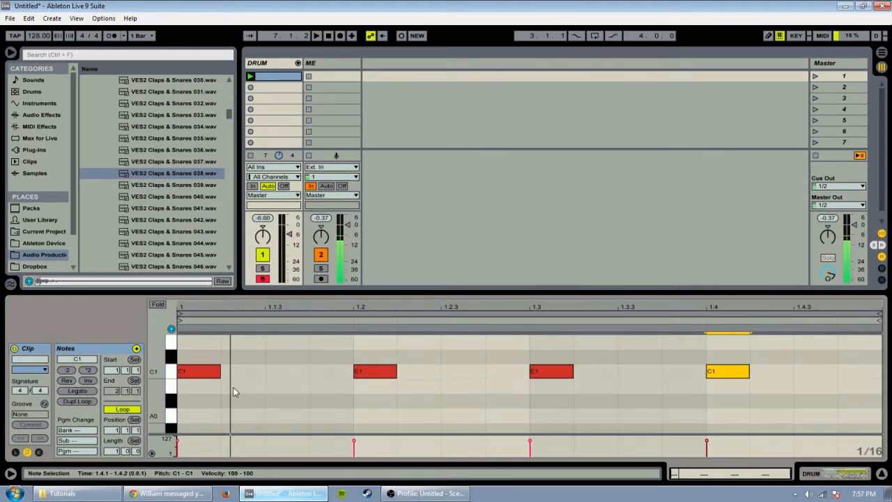
{"action": "left_click", "coordinate": [158, 304]}
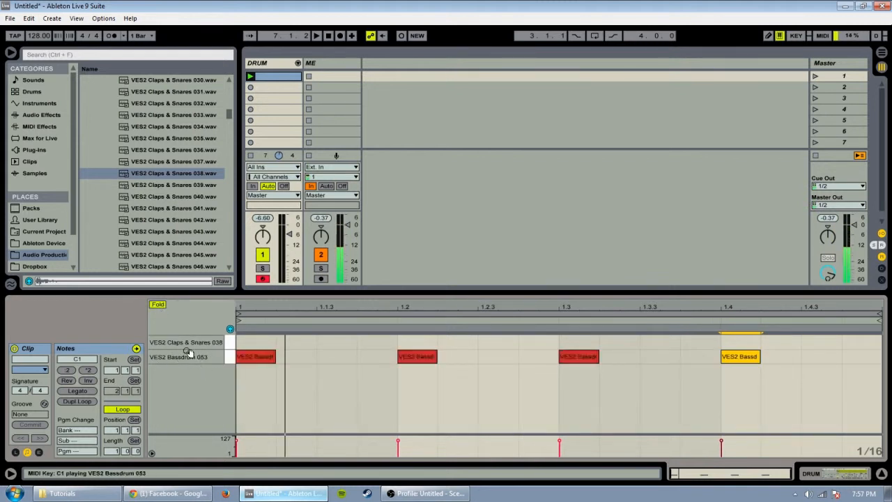
- Return to the DRUM track's devices and inspect the clap's sampler device and the context options of its D1 pad
{"action": "left_click", "coordinate": [805, 473]}
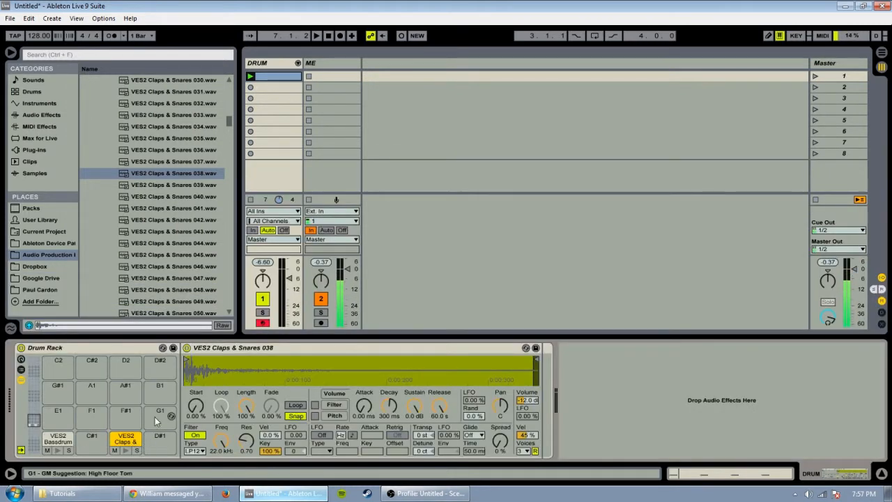
{"action": "left_click", "coordinate": [225, 351]}
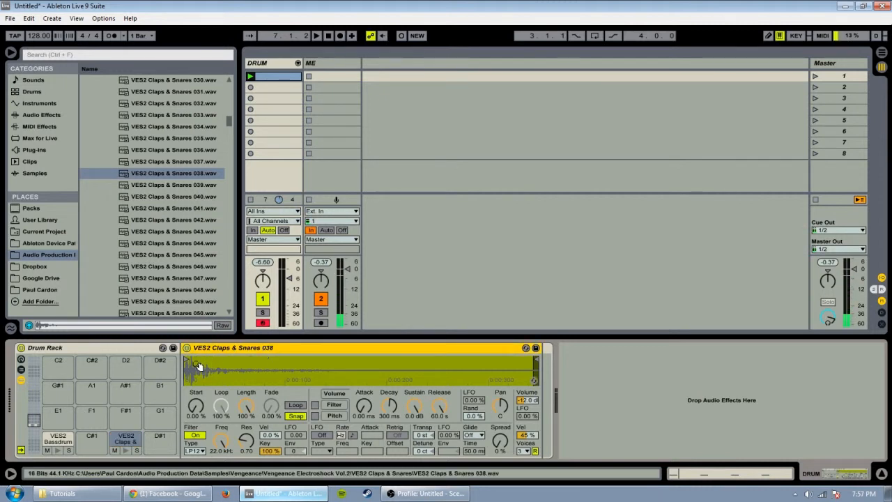
{"action": "right_click", "coordinate": [127, 443]}
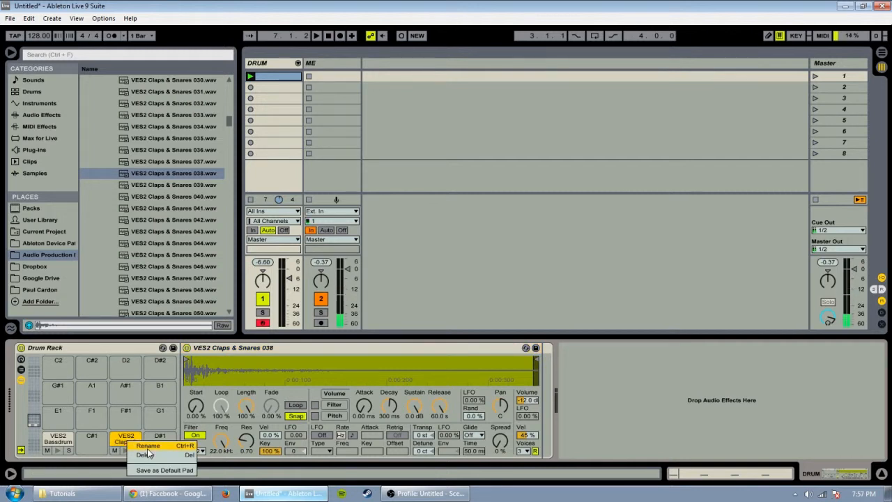
{"action": "left_click", "coordinate": [581, 391]}
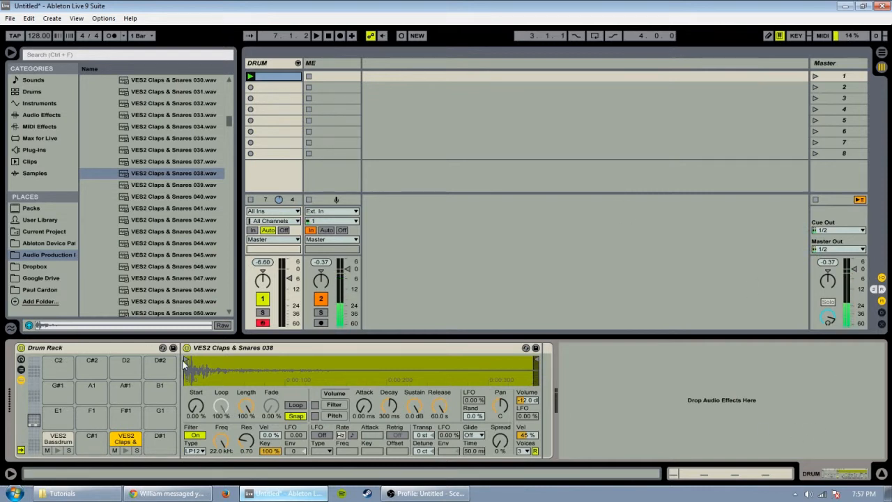
- Check the DRUM clip's note rows unfolded and folded once more, and go back to the track's devices
{"action": "left_click", "coordinate": [729, 472]}
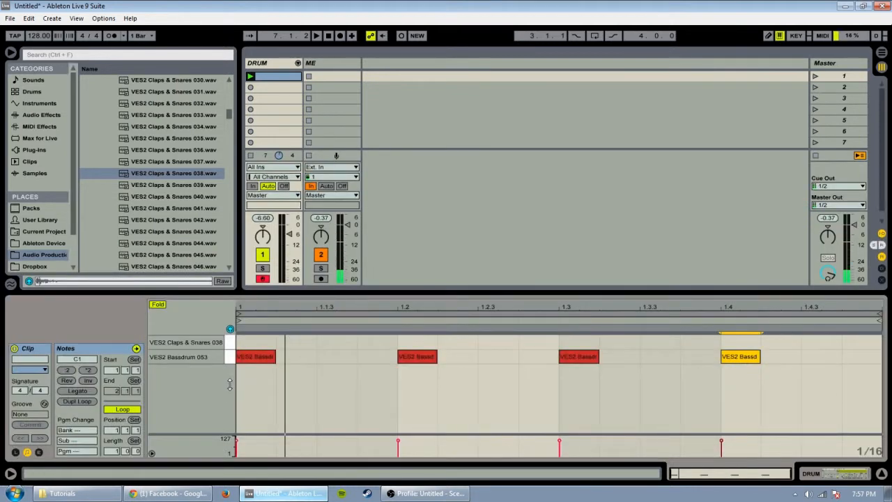
{"action": "left_click", "coordinate": [160, 306]}
{"action": "left_click", "coordinate": [160, 307]}
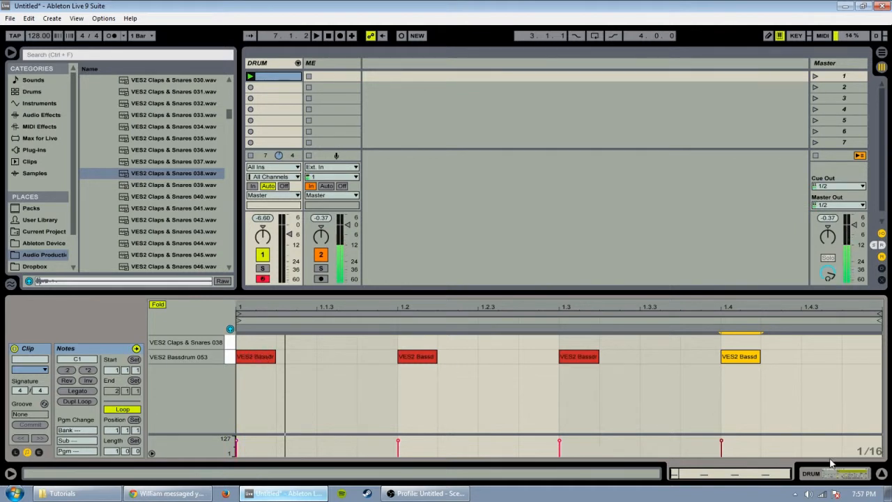
{"action": "left_click", "coordinate": [847, 476]}
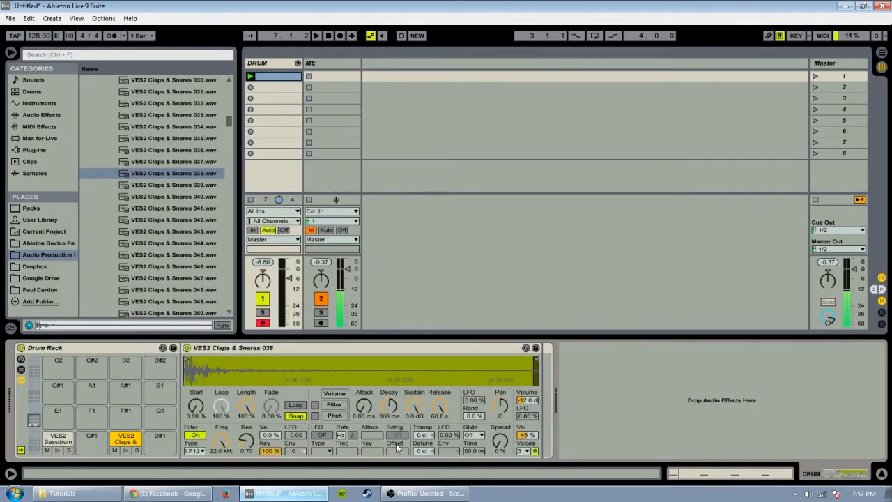
- Add 1/16 notes for VES2 Claps & Snares 038 on 1.2 and 1.4 in the DRUM clip
{"action": "left_click", "coordinate": [662, 473]}
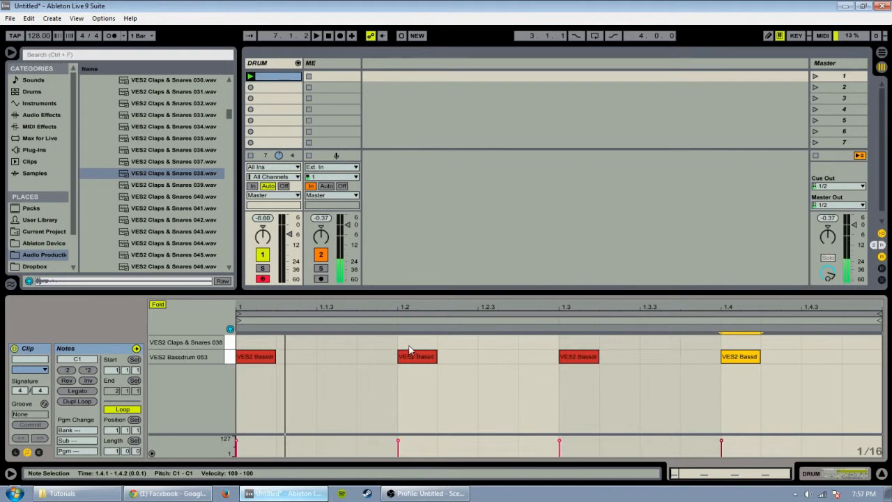
{"action": "double_click", "coordinate": [417, 342]}
{"action": "left_click", "coordinate": [749, 346]}
{"action": "double_click", "coordinate": [749, 343]}
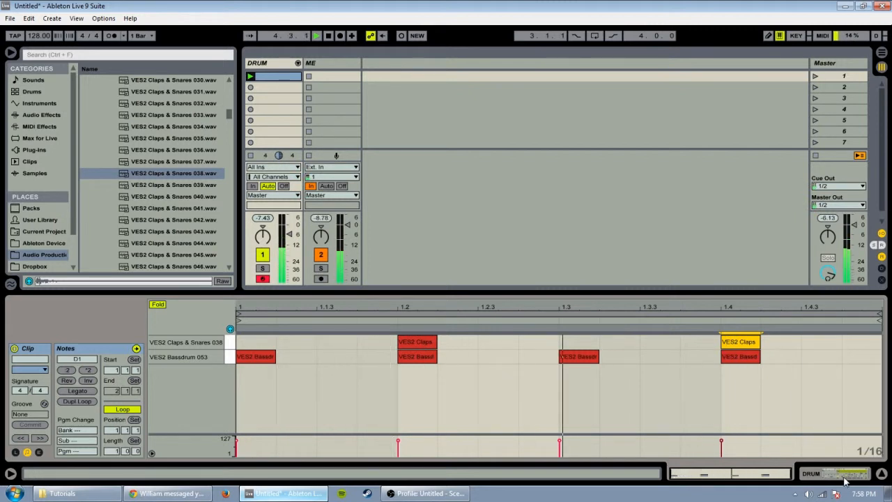
- Show the DRUM track's Drum Rack, select the bass drum pad on C1 and briefly view the rack's chain list
{"action": "left_click", "coordinate": [809, 473]}
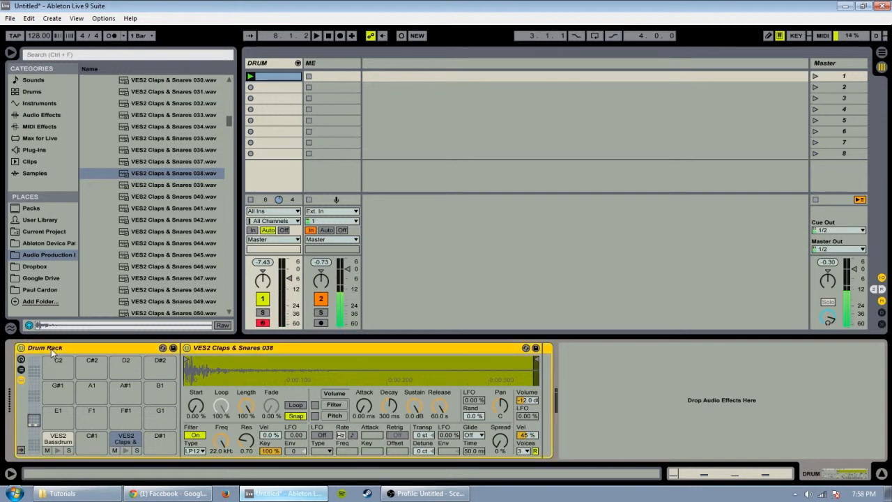
{"action": "left_click", "coordinate": [57, 438]}
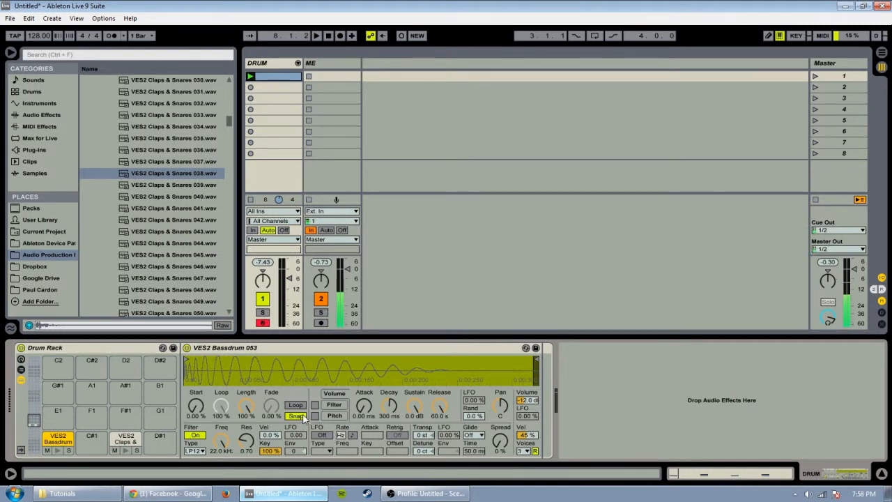
{"action": "left_click", "coordinate": [21, 370]}
{"action": "left_click", "coordinate": [21, 371]}
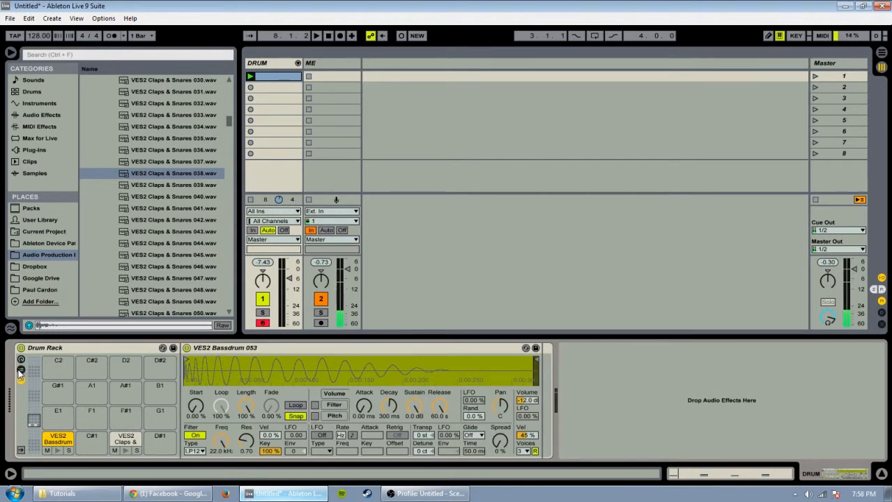
{"action": "left_click", "coordinate": [21, 369]}
{"action": "left_click", "coordinate": [21, 370]}
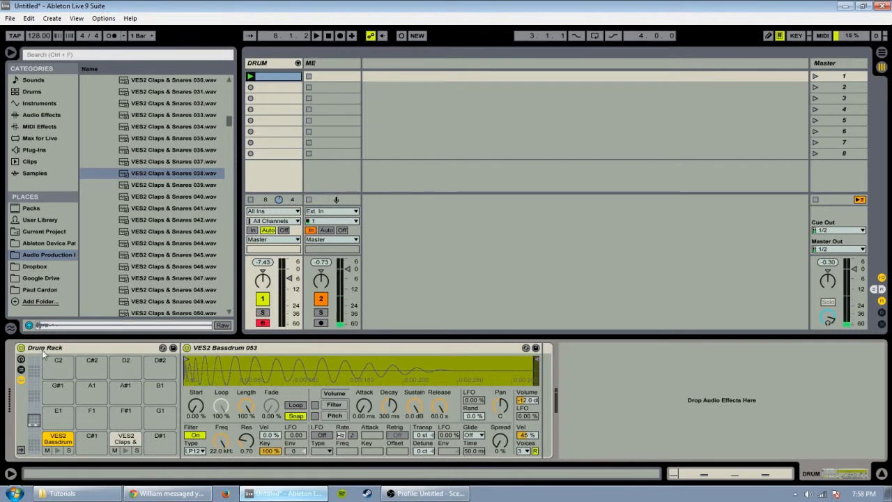
- Hide and restore the Drum Rack's devices, and show its chain list and macro controls
{"action": "left_click", "coordinate": [21, 379]}
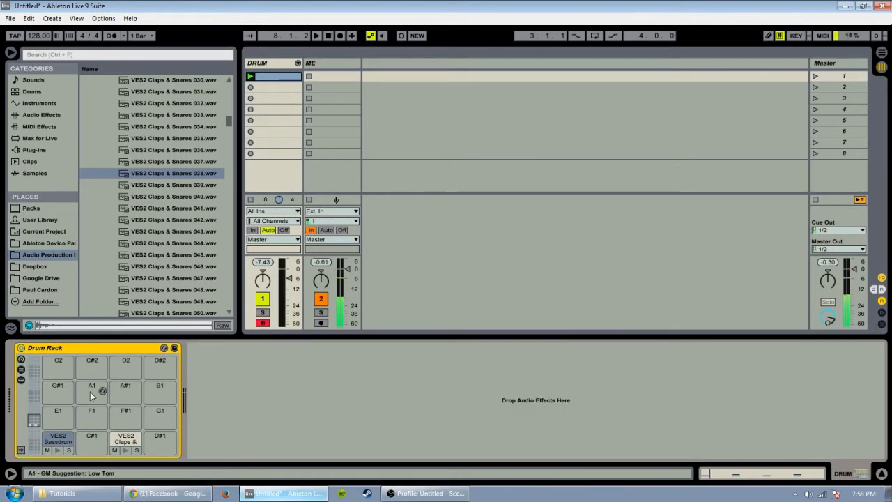
{"action": "left_click", "coordinate": [20, 380]}
{"action": "left_click", "coordinate": [21, 370]}
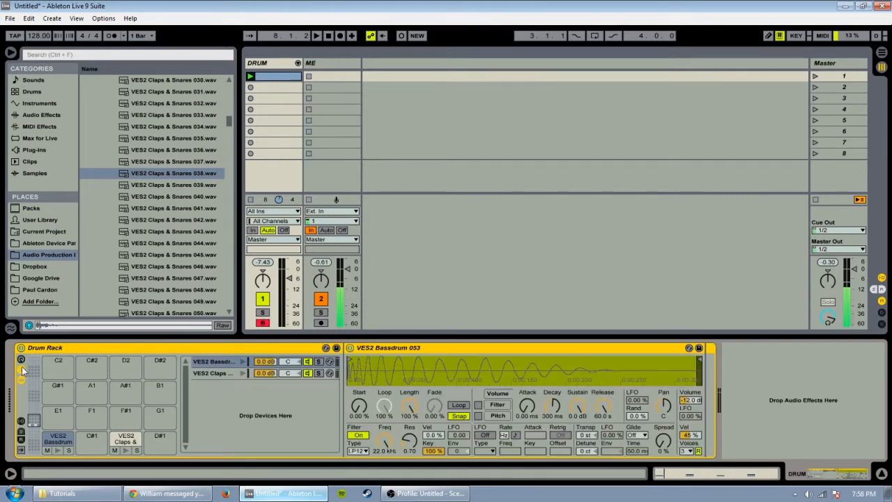
{"action": "left_click", "coordinate": [21, 359]}
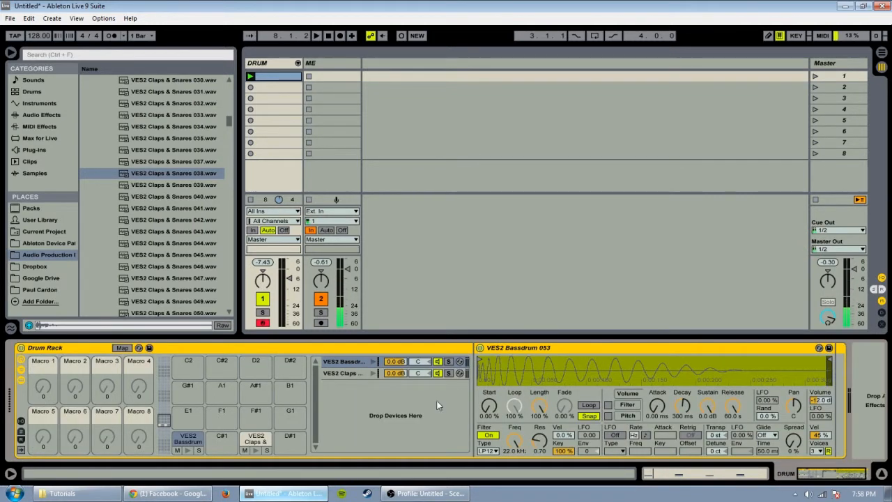
- Select the clap and bass drum chains alternately to view each one's device, and point out the Macro 1 control
{"action": "left_click", "coordinate": [371, 398]}
{"action": "left_click", "coordinate": [350, 372]}
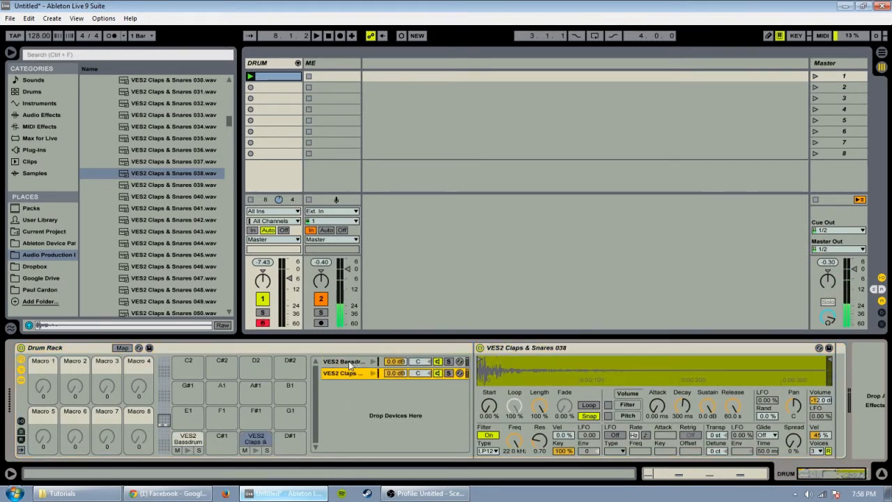
{"action": "left_click", "coordinate": [348, 361]}
{"action": "left_click", "coordinate": [349, 373]}
{"action": "left_click", "coordinate": [348, 362]}
{"action": "left_click", "coordinate": [48, 391]}
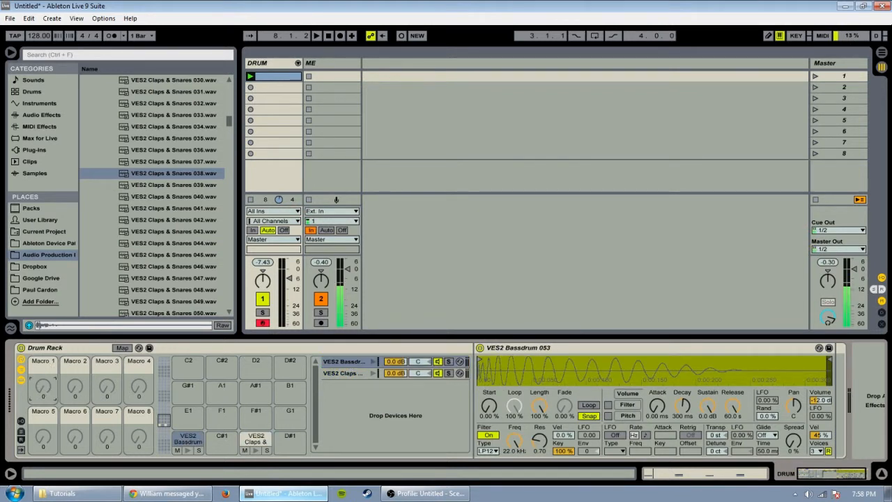
- Hide the Drum Rack's devices, chain list and macro controls, and select the clap and bass drum pads in turn
{"action": "left_click", "coordinate": [21, 380]}
{"action": "left_click", "coordinate": [21, 370]}
{"action": "left_click", "coordinate": [187, 439]}
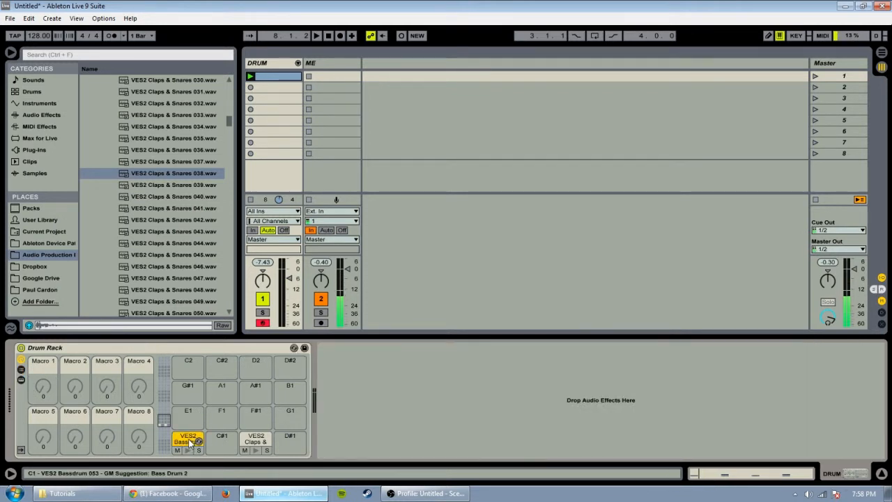
{"action": "left_click", "coordinate": [21, 359]}
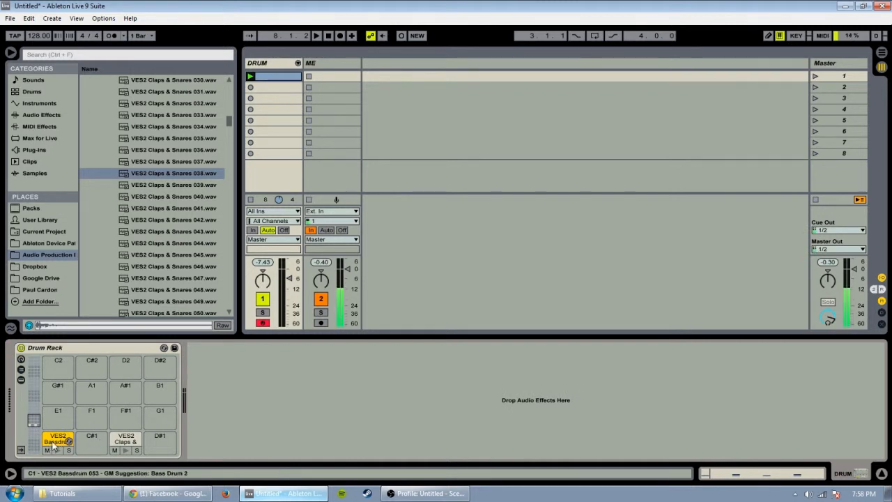
{"action": "left_click", "coordinate": [122, 442]}
{"action": "left_click", "coordinate": [56, 440]}
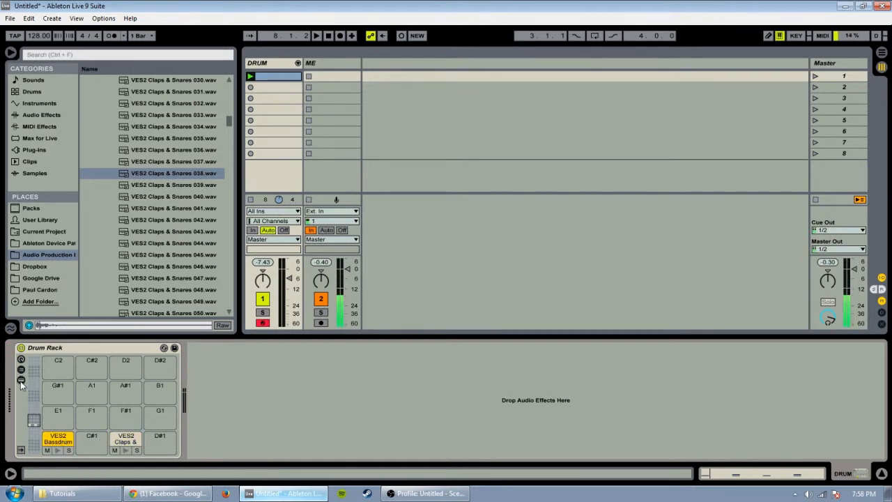
- Open the Info View to read about the Show/Hide Devices selector, show the rack's devices and close the Info View
{"action": "key", "text": "shift+slash"}
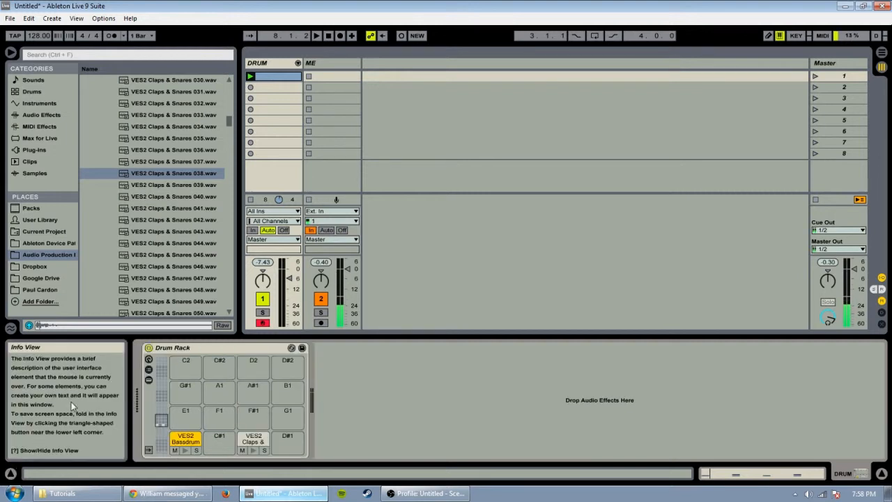
{"action": "left_click", "coordinate": [149, 379]}
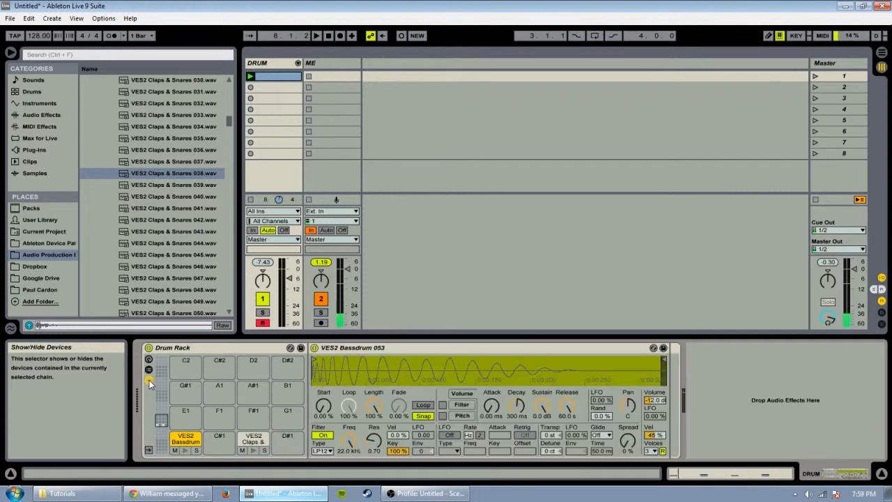
{"action": "left_click", "coordinate": [11, 473]}
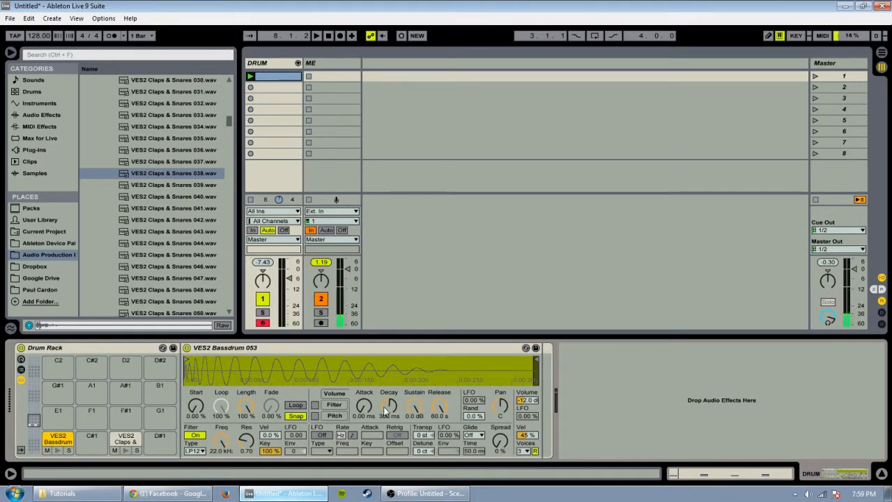
- Display the clap's sampler controls from the D1 pad and select that device
{"action": "left_click", "coordinate": [121, 441]}
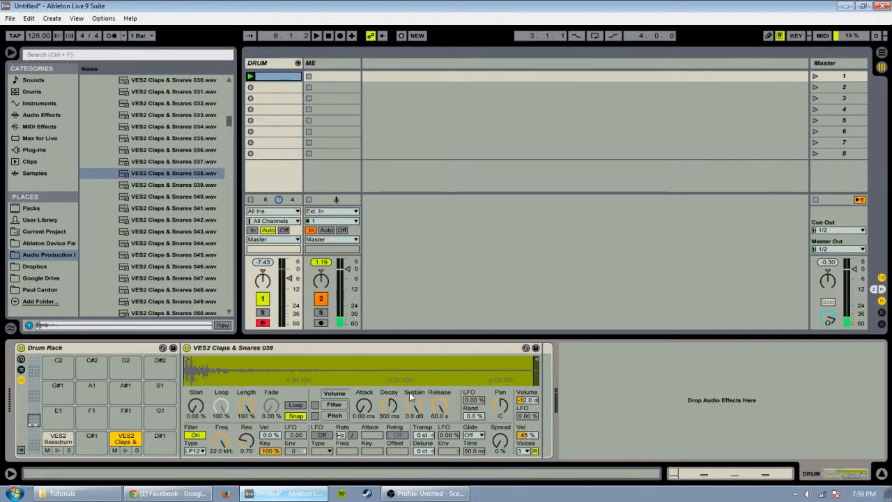
{"action": "left_click", "coordinate": [239, 348]}
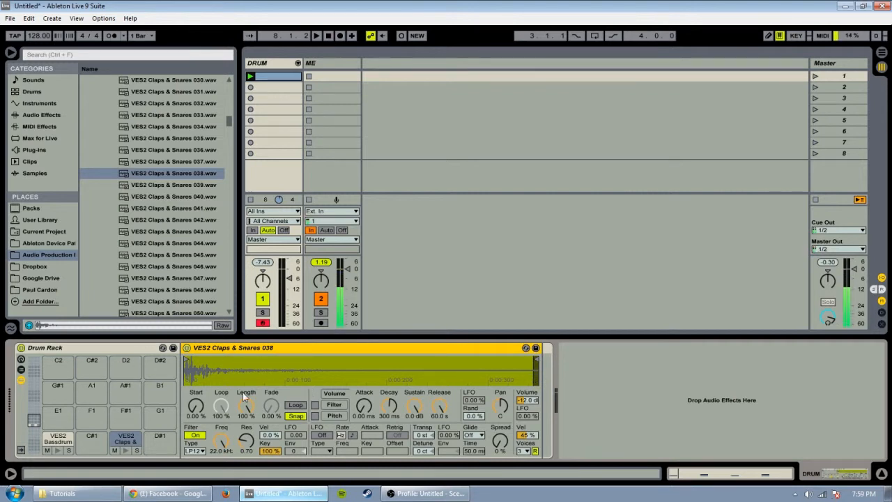
- Select the bass drum and clap pads in turn to compare their samplers, and play the beat
{"action": "left_click", "coordinate": [55, 440]}
{"action": "left_click", "coordinate": [126, 441]}
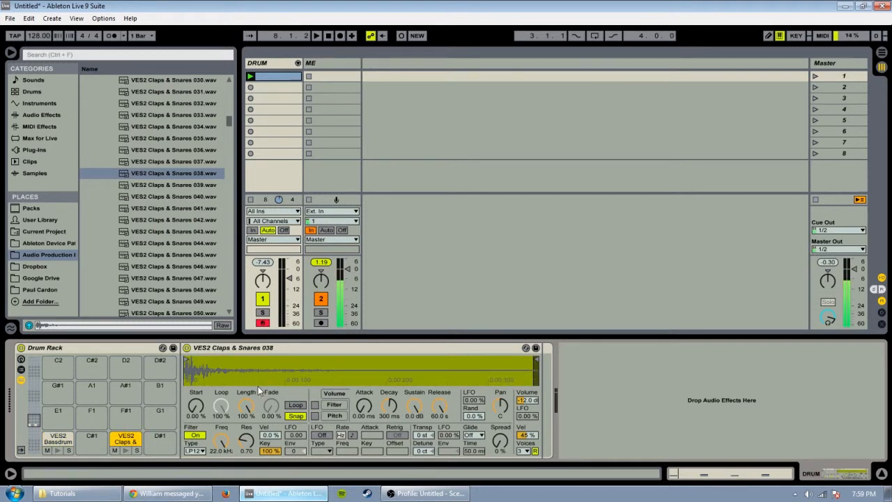
{"action": "key", "text": "space"}
- Find Reverb among the audio effects and insert it after the clap's sampler in its drum chain
{"action": "left_click", "coordinate": [46, 116]}
{"action": "scroll", "coordinate": [133, 275], "scroll_direction": "down", "scroll_amount": 3}
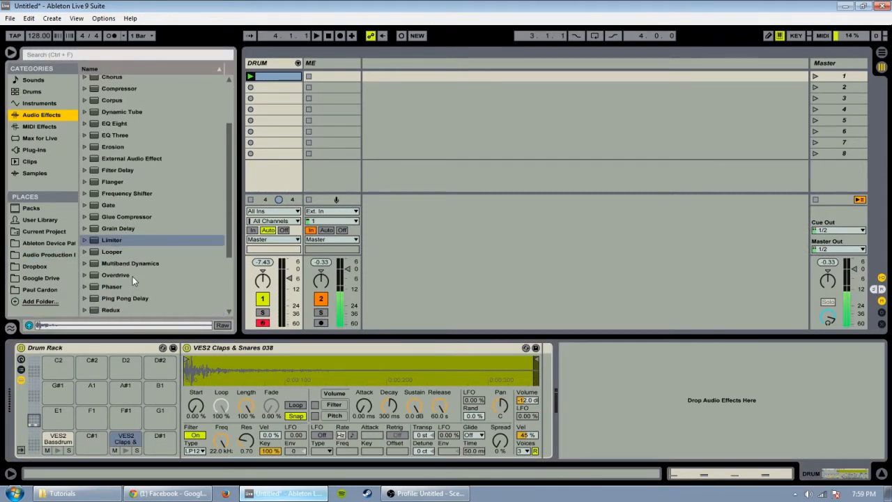
{"action": "scroll", "coordinate": [145, 264], "scroll_direction": "down", "scroll_amount": 3}
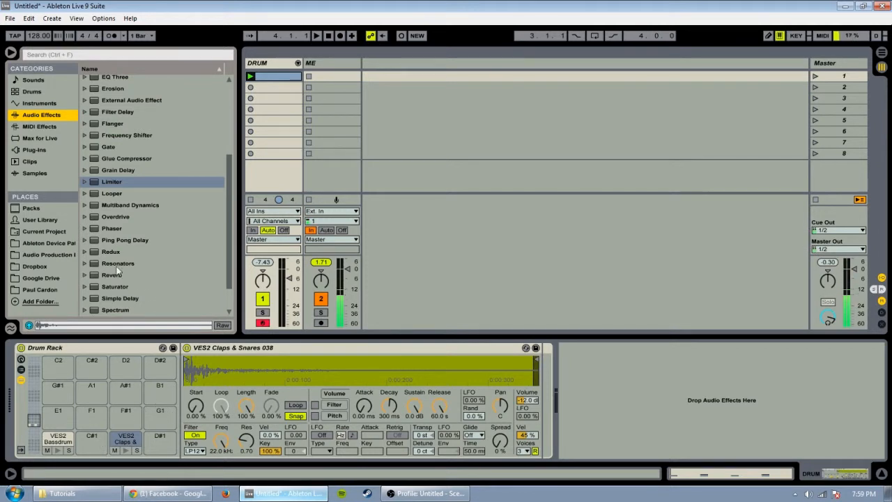
{"action": "left_click", "coordinate": [112, 145]}
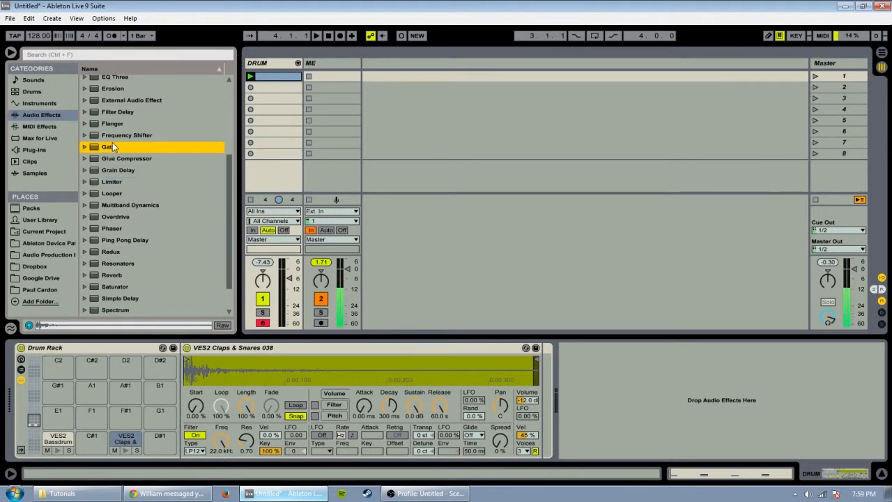
{"action": "left_click", "coordinate": [122, 265]}
{"action": "left_click", "coordinate": [116, 276]}
{"action": "scroll", "coordinate": [114, 278], "scroll_direction": "down", "scroll_amount": 2}
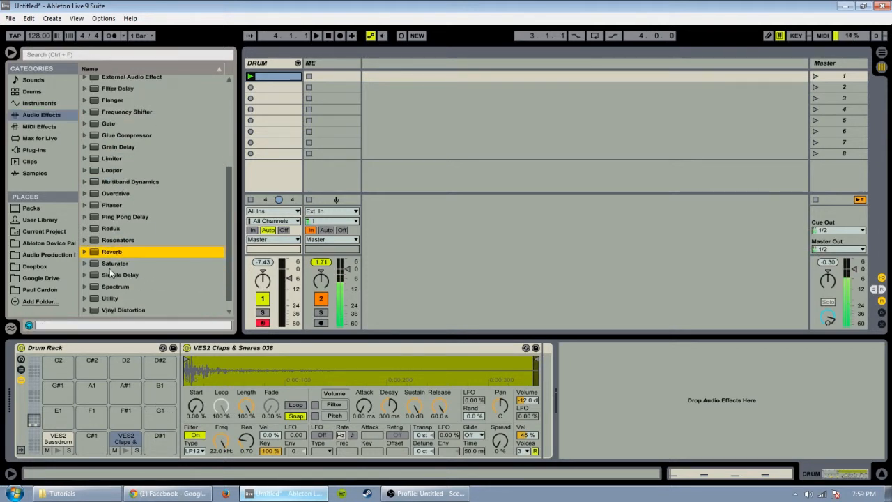
{"action": "mouse_move", "coordinate": [120, 252]}
{"action": "left_mouse_down"}
{"action": "mouse_move", "coordinate": [418, 401]}
{"action": "mouse_move", "coordinate": [575, 393]}
{"action": "left_mouse_up"}
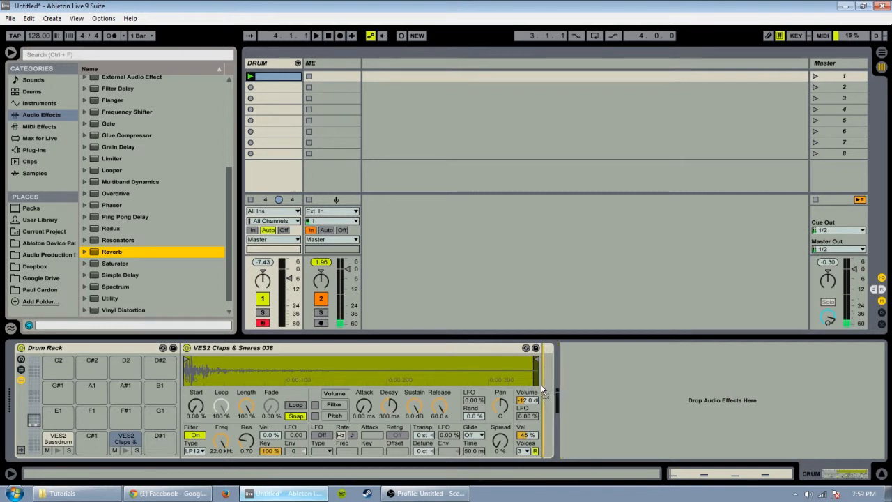
{"action": "left_click_drag", "start_coordinate": [538, 409], "coordinate": [560, 399]}
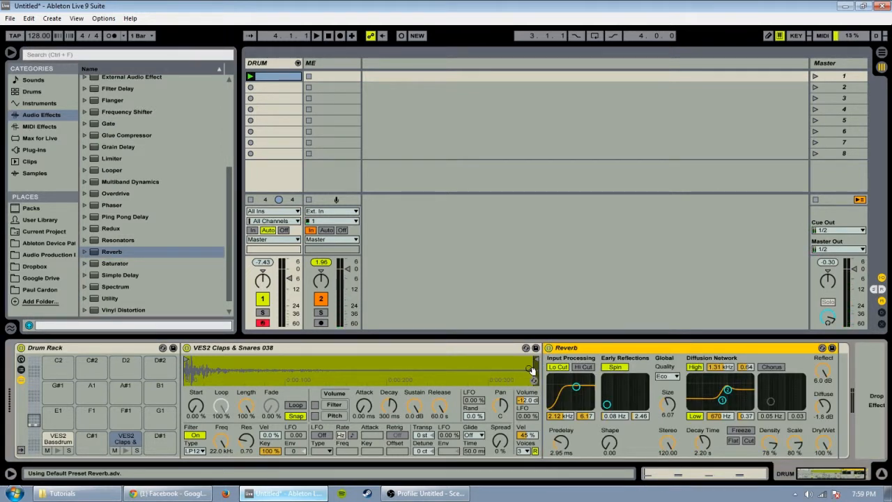
- Compare the bass drum and clap chains, play the beat and set the clap Reverb's Dry/Wet to 21%
{"action": "left_click", "coordinate": [53, 440]}
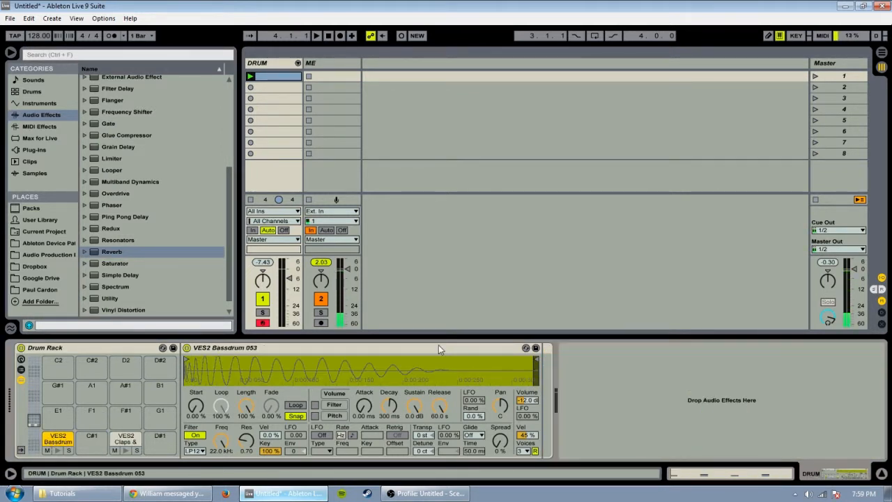
{"action": "left_click", "coordinate": [126, 439]}
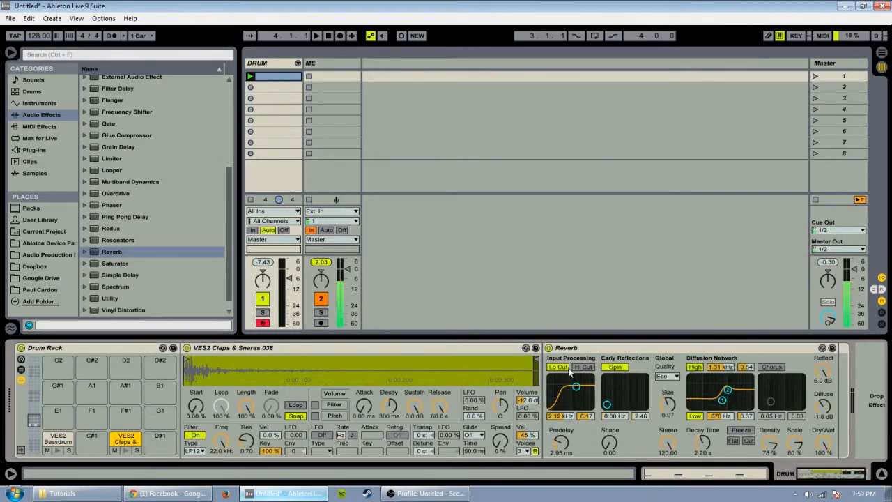
{"action": "key", "text": "space"}
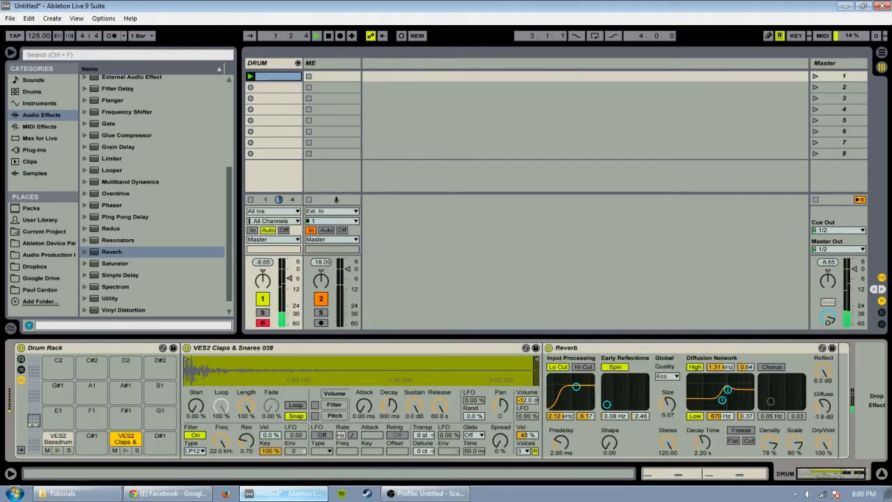
{"action": "left_click_drag", "start_coordinate": [824, 444], "coordinate": [824, 481]}
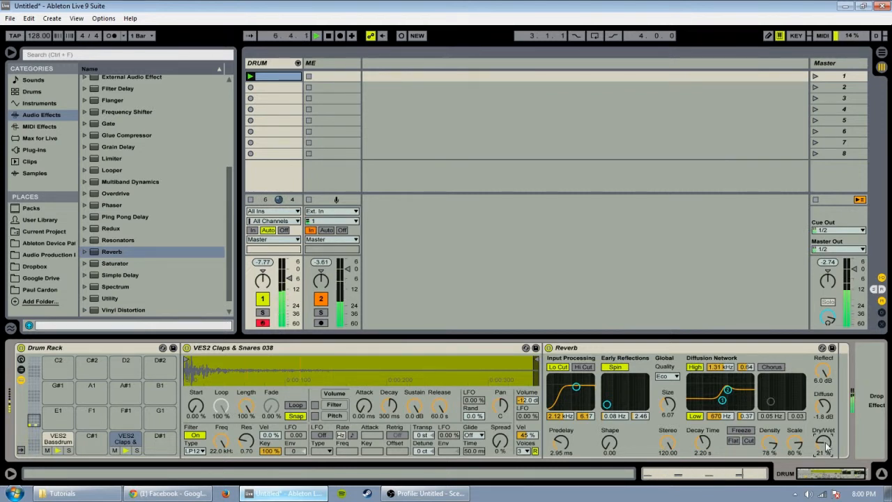
- Insert Overdrive between the clap's sampler and its Reverb, and set the Overdrive's Dry/Wet to 19%
{"action": "left_click", "coordinate": [118, 252]}
{"action": "scroll", "coordinate": [117, 250], "scroll_direction": "up", "scroll_amount": 2}
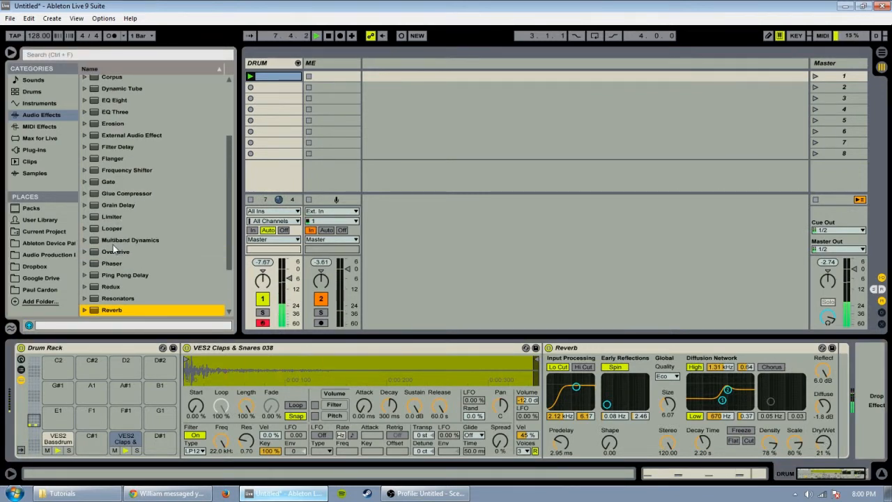
{"action": "left_click", "coordinate": [115, 252]}
{"action": "left_click_drag", "start_coordinate": [558, 404], "coordinate": [577, 367]}
{"action": "left_click_drag", "start_coordinate": [561, 431], "coordinate": [593, 435]}
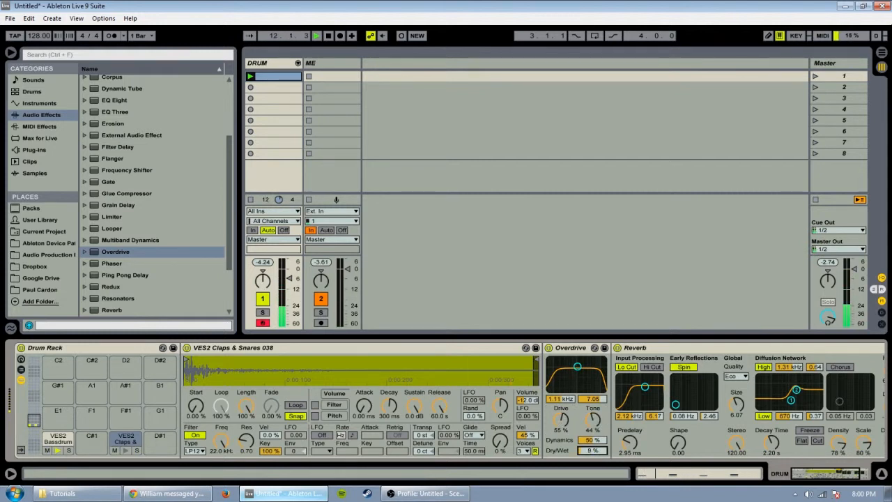
- Bypass and re-enable the clap's Overdrive to compare the sound, and select the clap's sampler
{"action": "left_click", "coordinate": [549, 348]}
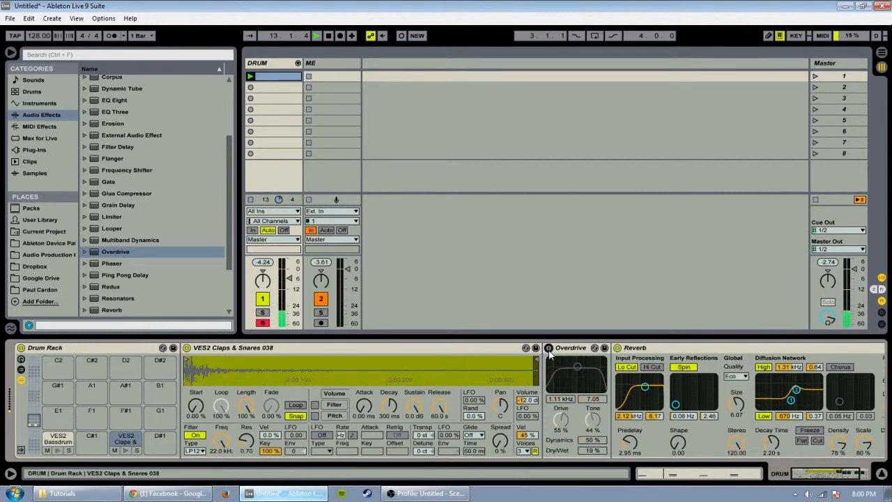
{"action": "left_click", "coordinate": [548, 348]}
{"action": "mouse_move", "coordinate": [827, 477]}
{"action": "left_mouse_down"}
{"action": "mouse_move", "coordinate": [848, 477]}
{"action": "mouse_move", "coordinate": [814, 478]}
{"action": "left_mouse_up"}
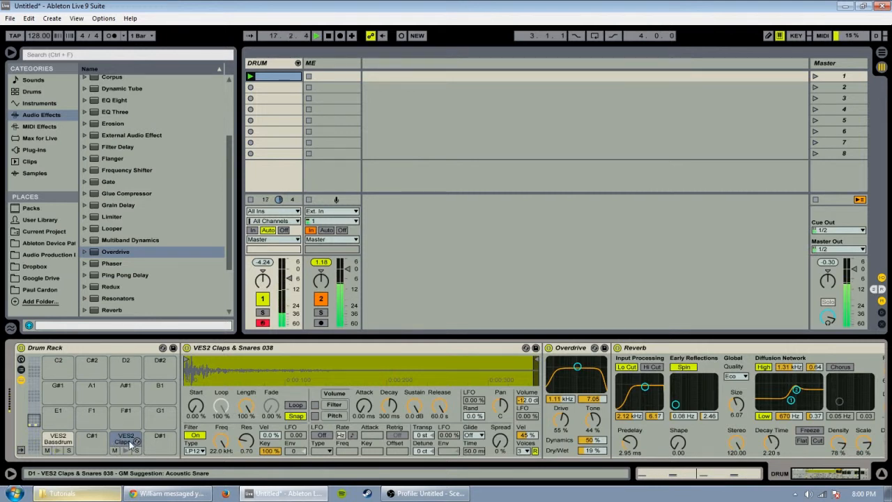
{"action": "left_click", "coordinate": [237, 348]}
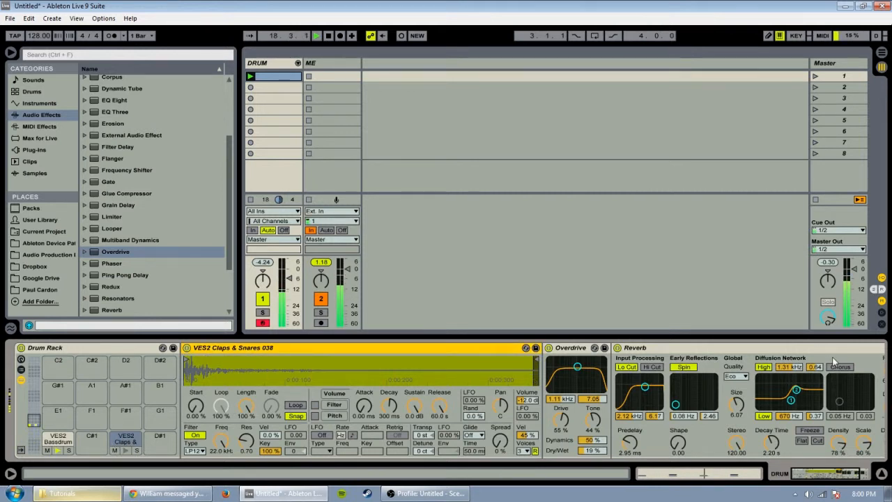
- Insert an EQ Eight after the bass drum's sampler in its drum chain
{"action": "left_click", "coordinate": [273, 351]}
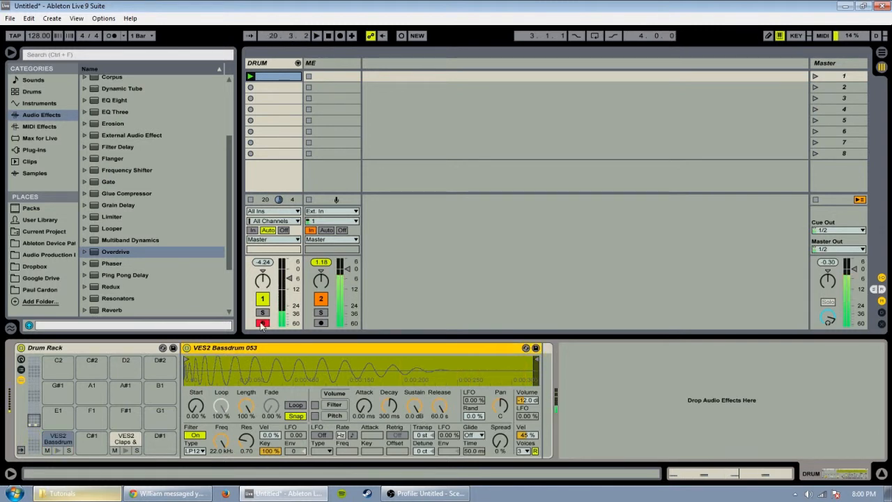
{"action": "left_click", "coordinate": [125, 211]}
{"action": "scroll", "coordinate": [122, 195], "scroll_direction": "up", "scroll_amount": 3}
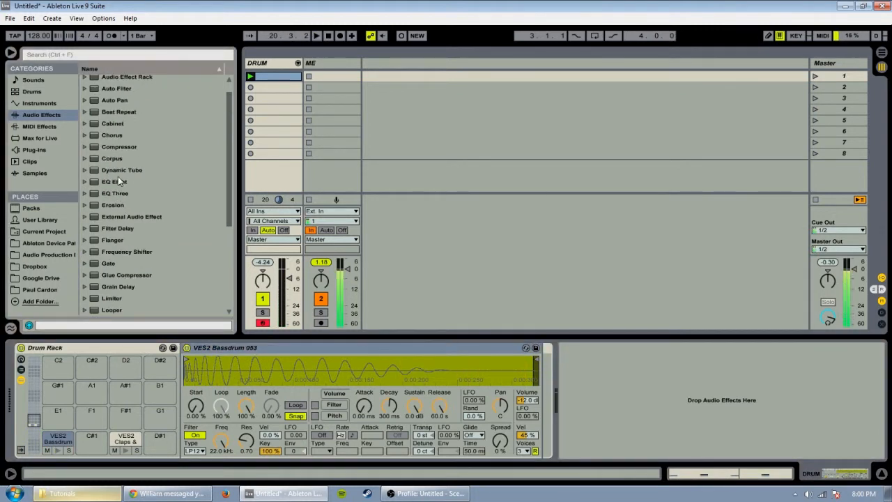
{"action": "left_click", "coordinate": [117, 179]}
{"action": "left_click_drag", "start_coordinate": [565, 398], "coordinate": [542, 381]}
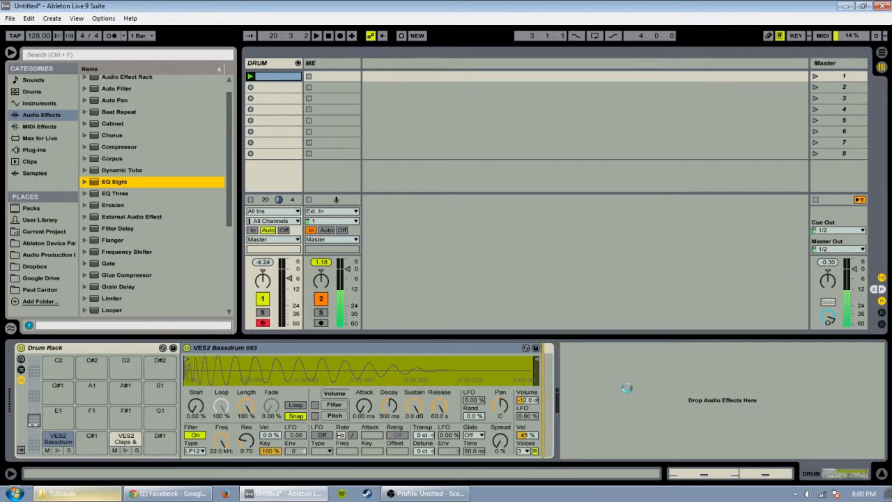
{"action": "left_click_drag", "start_coordinate": [626, 388], "coordinate": [626, 388]}
- Solo the bass drum pad and play the beat to examine its spectrum in EQ Eight
{"action": "key", "text": "space"}
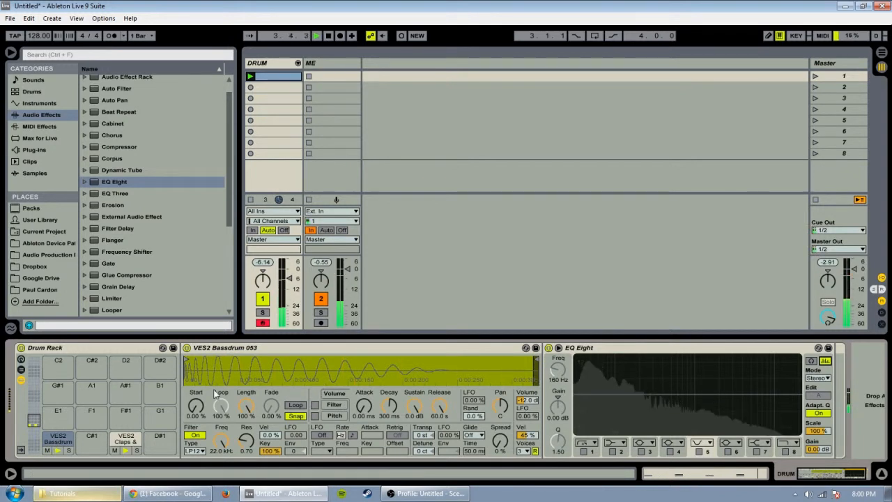
{"action": "key", "text": "space"}
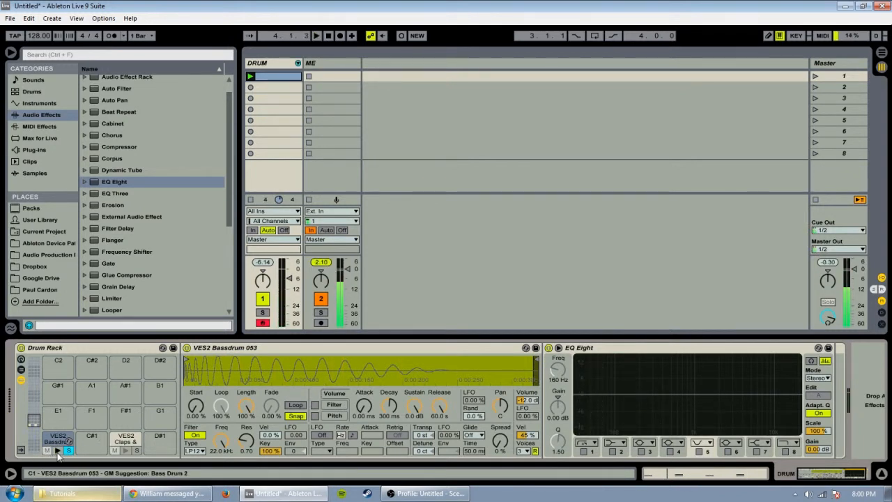
{"action": "key", "text": "space"}
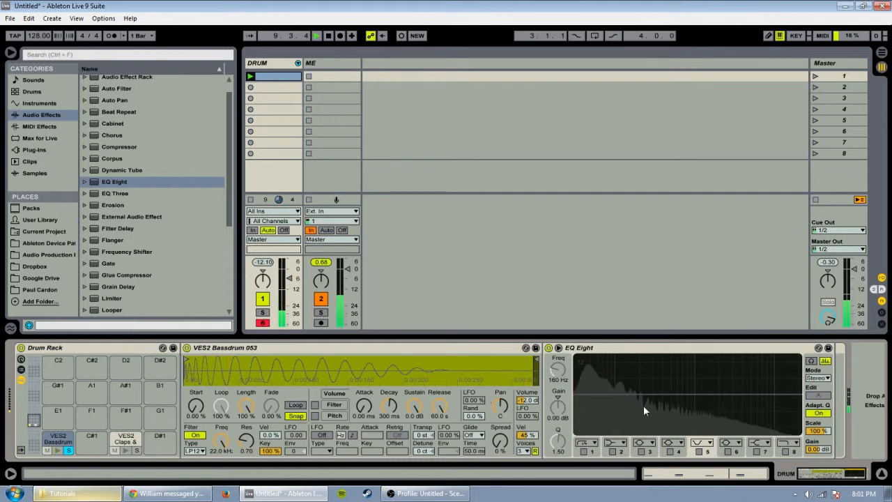
- Enable band 7 of the bass drum's EQ Eight as a high shelf at 1.47 kHz, 15 dB gain and 0.11 Q
{"action": "left_click", "coordinate": [756, 451]}
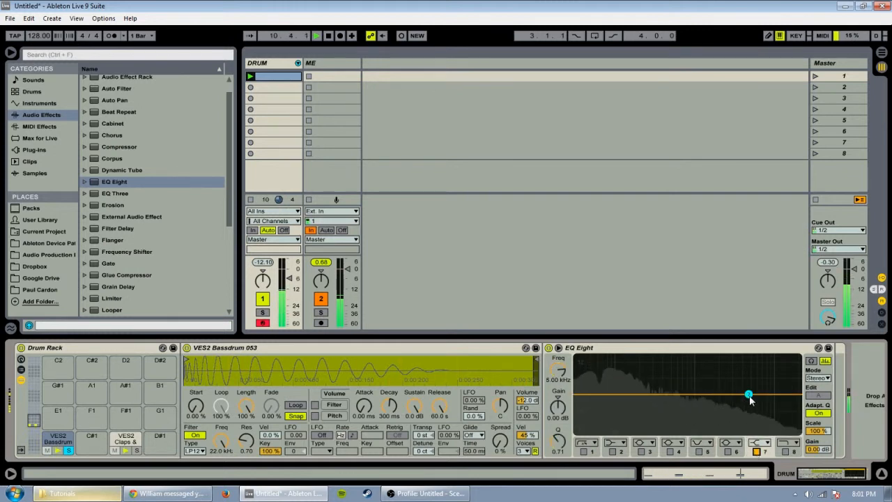
{"action": "left_click_drag", "start_coordinate": [748, 394], "coordinate": [708, 357]}
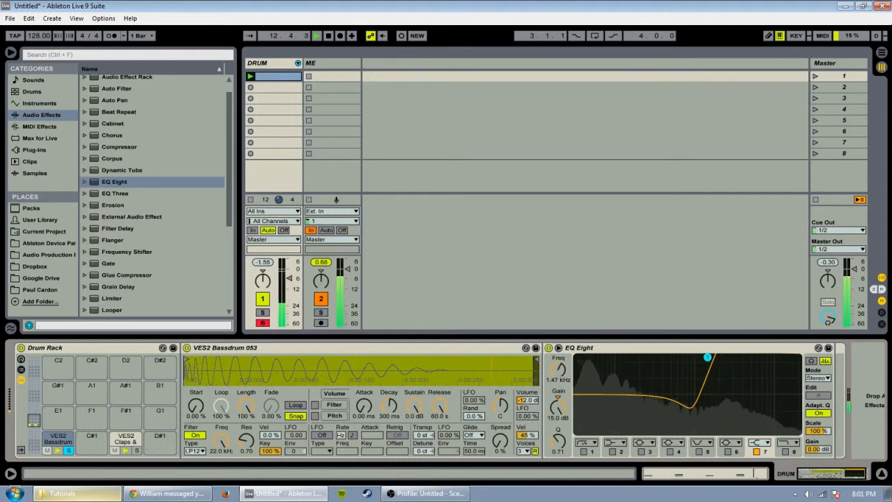
{"action": "left_click_drag", "start_coordinate": [560, 442], "coordinate": [560, 476]}
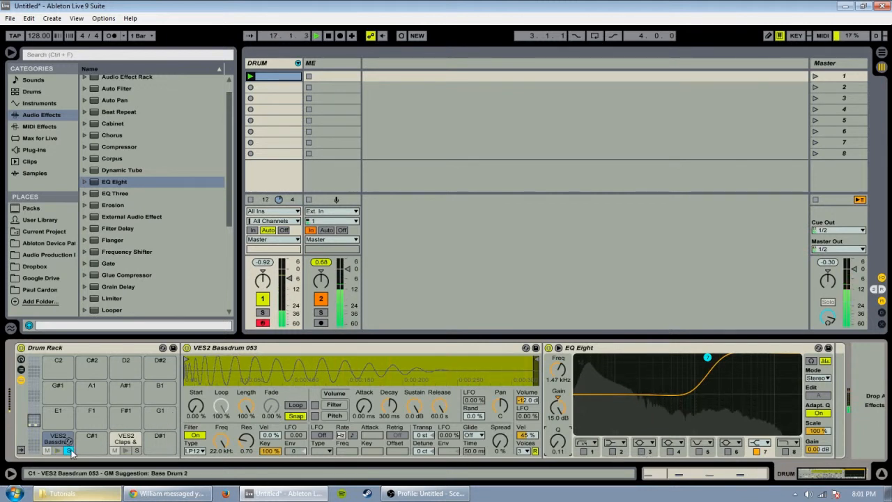
- Unsolo the bass drum and view the clap's and bass drum's device chains in turn
{"action": "left_click", "coordinate": [124, 439]}
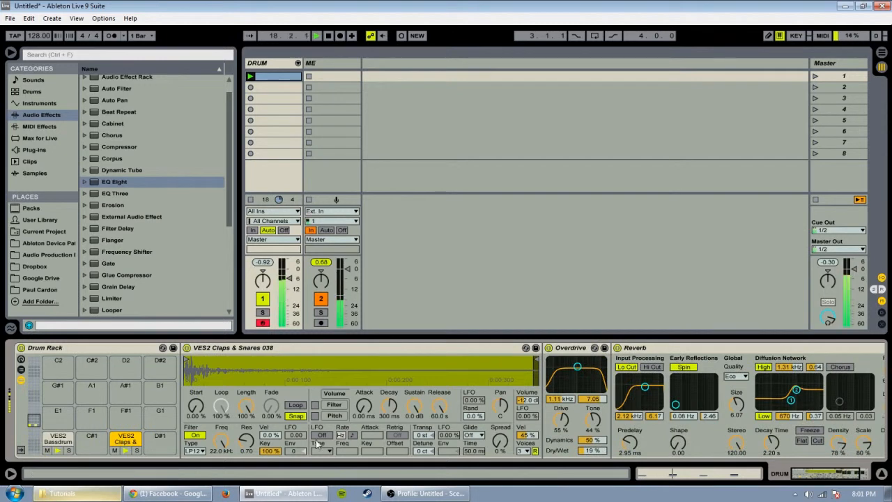
{"action": "left_click", "coordinate": [55, 444]}
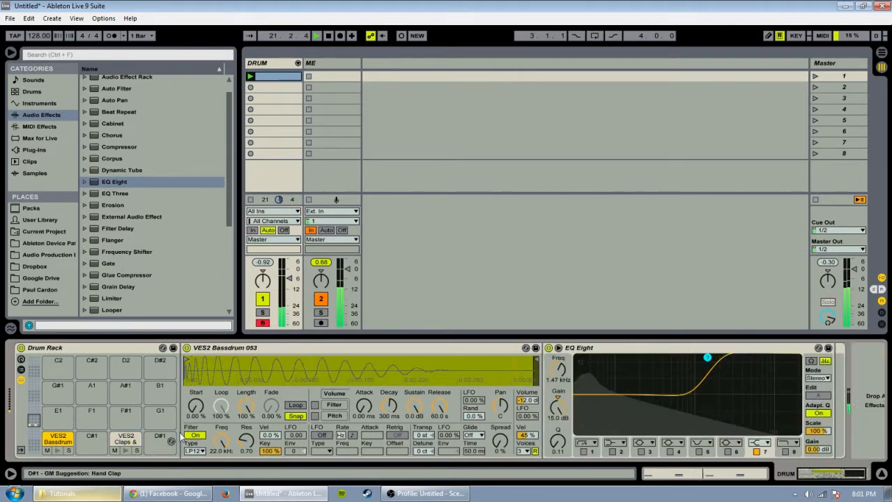
- Expand the VES2 Cymbals folder of Vengeance Electroshock Vol.2 and its VES2 Closed Hihat subfolder
{"action": "left_click", "coordinate": [52, 254]}
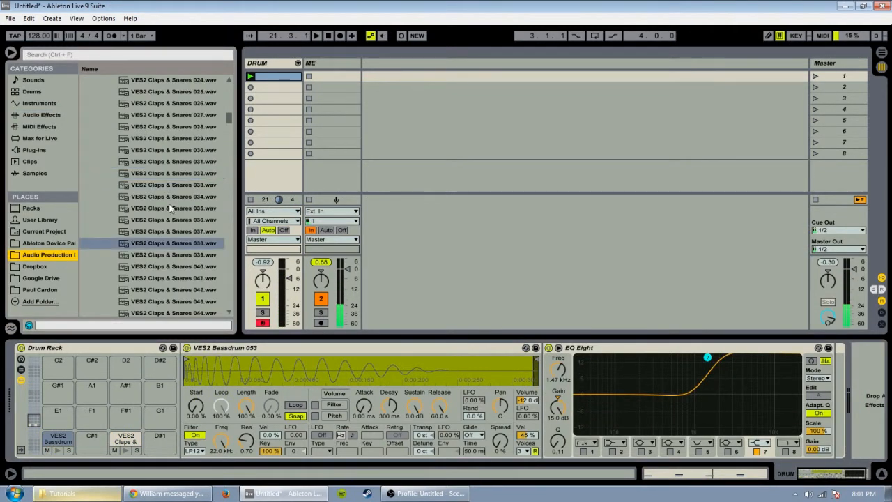
{"action": "scroll", "coordinate": [167, 206], "scroll_direction": "up", "scroll_amount": 3}
{"action": "key", "text": "Down"}
{"action": "key", "text": "Down"}
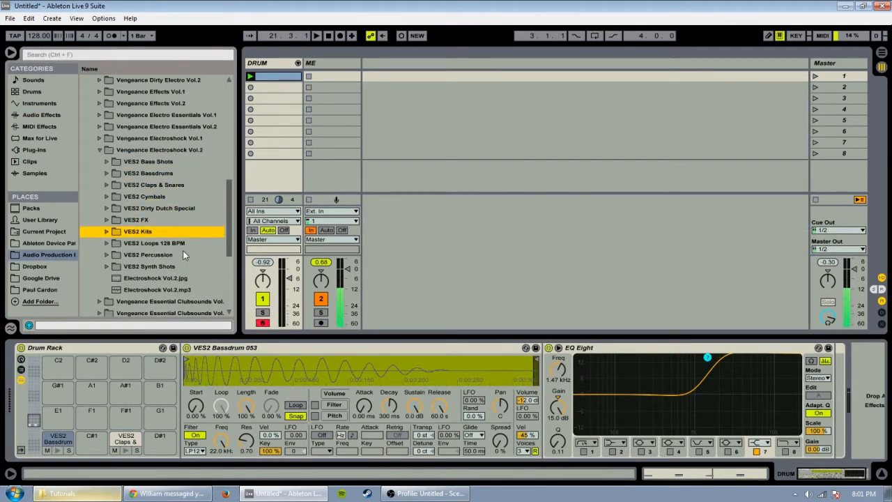
{"action": "key", "text": "Up"}
{"action": "key", "text": "Right"}
{"action": "key", "text": "Down"}
{"action": "key", "text": "Right"}
- Audition the closed hi-hat samples and load VES2 Closed Hihat 016.wav onto the F#1 pad
{"action": "key", "text": "Down"}
{"action": "key", "text": "Down"}
{"action": "key", "text": "Down"}
{"action": "key", "text": "Down"}
{"action": "key", "text": "Down"}
{"action": "key", "text": "Down"}
{"action": "key", "text": "Down"}
{"action": "key", "text": "Down"}
{"action": "key", "text": "Down"}
{"action": "key", "text": "Down"}
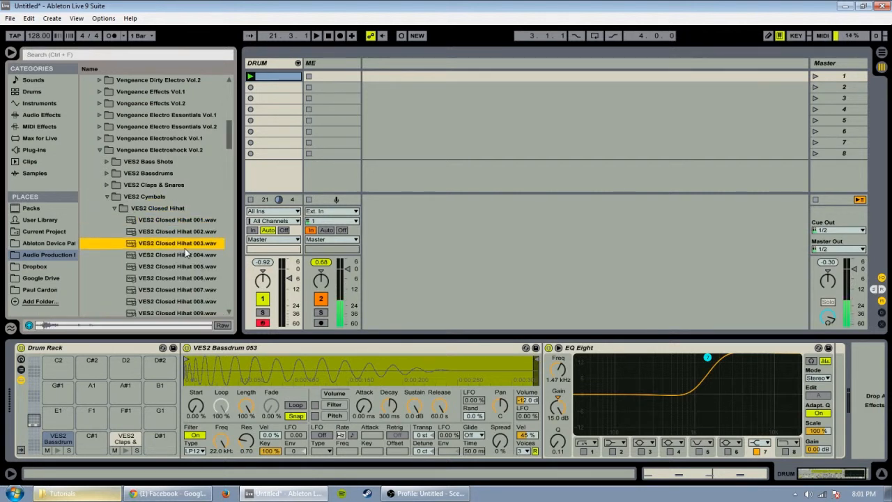
{"action": "scroll", "coordinate": [182, 243], "scroll_direction": "down", "scroll_amount": 2}
{"action": "left_click", "coordinate": [181, 243]}
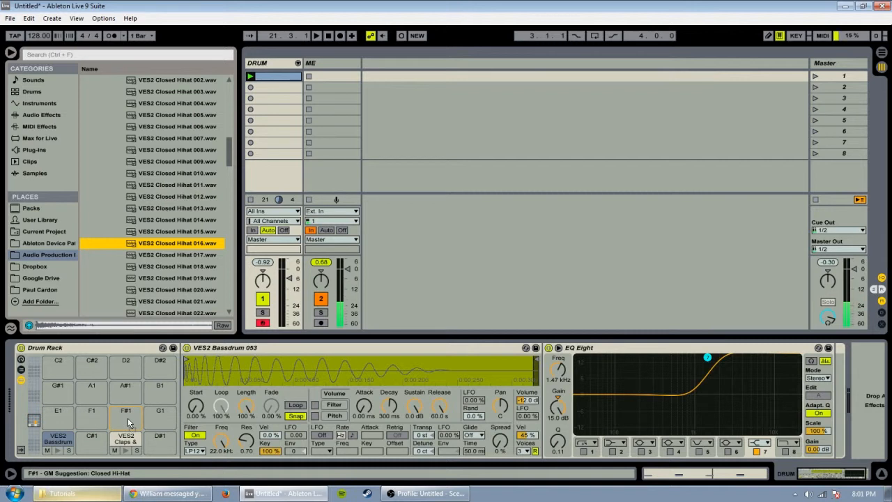
{"action": "left_click_drag", "start_coordinate": [128, 422], "coordinate": [129, 423]}
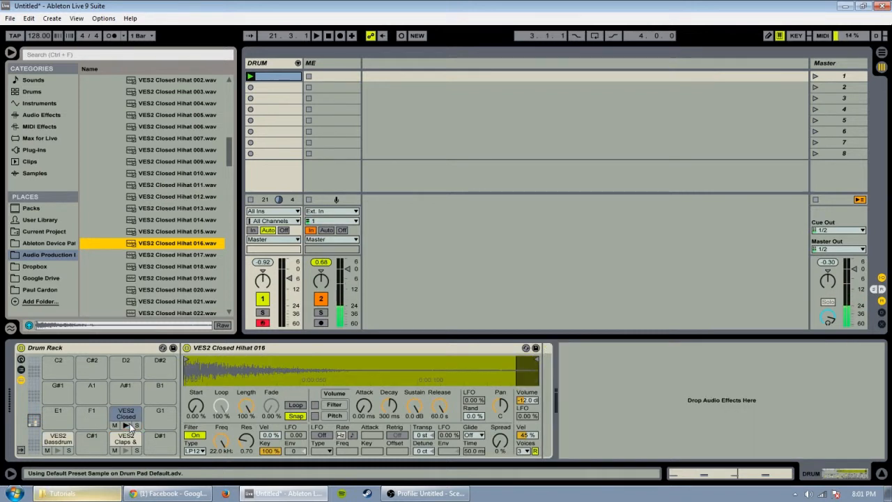
- Show the DRUM clip's notes and add closed hi-hat notes on the three sixteenths following each of the four beats
{"action": "key", "text": "shift+Tab"}
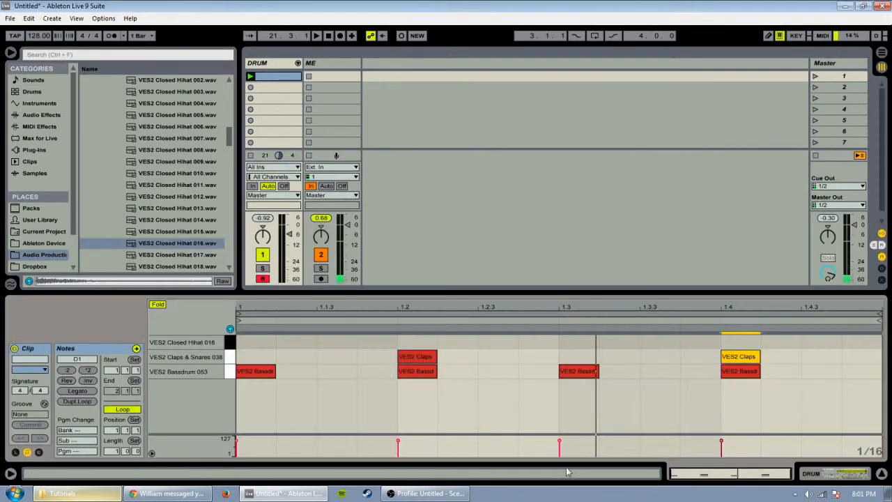
{"action": "mouse_move", "coordinate": [283, 343]}
{"action": "left_mouse_down"}
{"action": "mouse_move", "coordinate": [411, 344]}
{"action": "mouse_move", "coordinate": [204, 305]}
{"action": "left_mouse_up"}
{"action": "key", "text": "ctrl+d"}
{"action": "key", "text": "ctrl+d"}
{"action": "key", "text": "ctrl+d"}
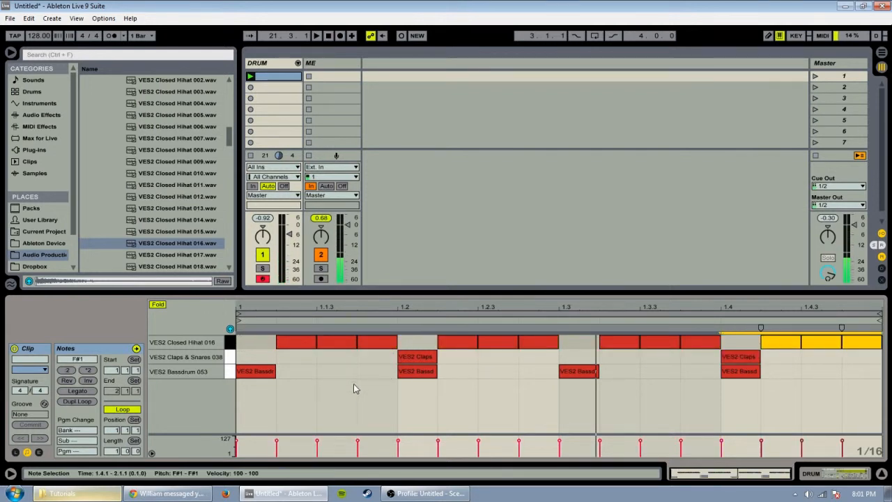
{"action": "left_click", "coordinate": [312, 364]}
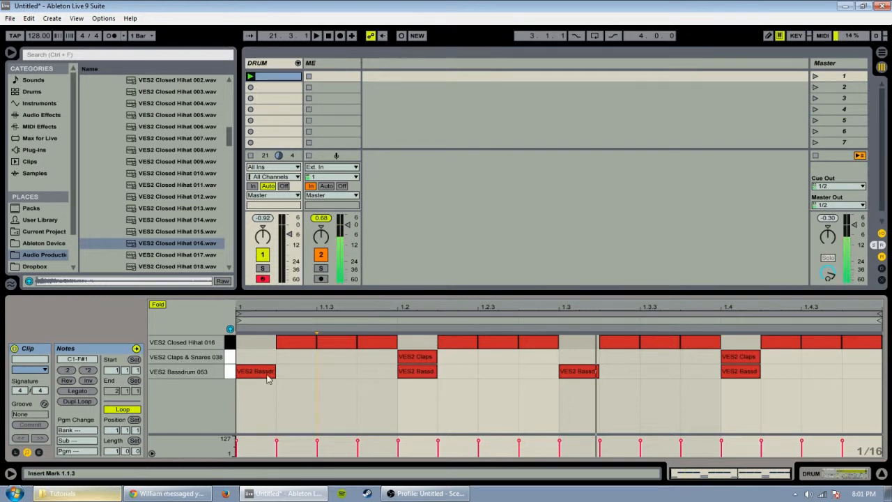
- Lower the velocity of the first and third closed hi-hat notes in beat one to about 59
{"action": "left_click", "coordinate": [336, 343]}
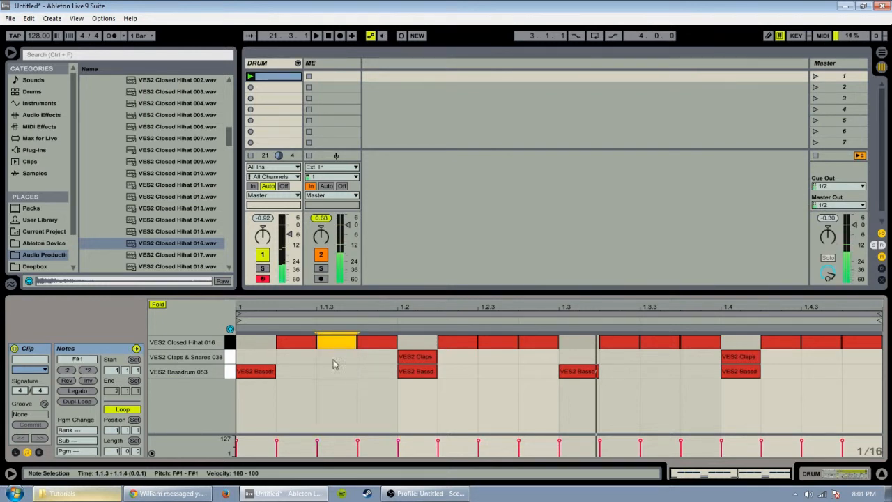
{"action": "left_click", "coordinate": [299, 347]}
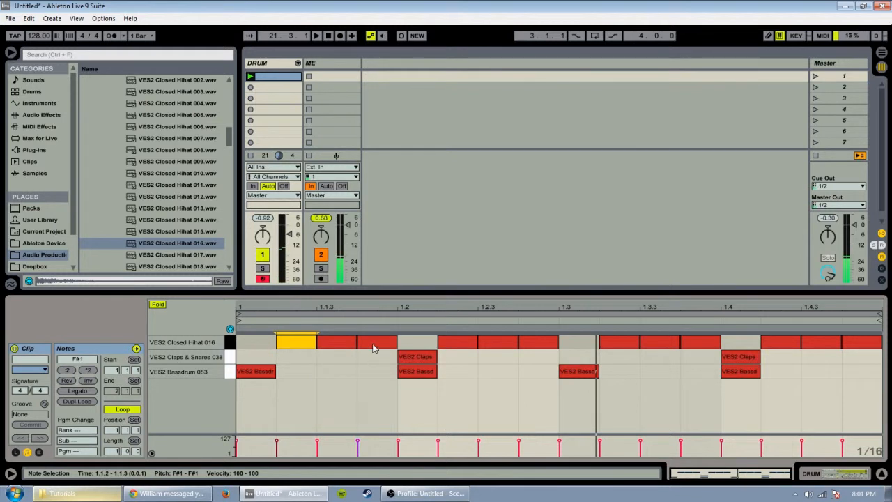
{"action": "left_click", "coordinate": [372, 348]}
{"action": "left_click", "coordinate": [296, 347]}
{"action": "left_click_drag", "start_coordinate": [277, 440], "coordinate": [277, 447]}
{"action": "left_click", "coordinate": [363, 347]}
{"action": "left_click_drag", "start_coordinate": [358, 443], "coordinate": [358, 446]}
- Delete the closed hi-hat notes in beats two, three and four
{"action": "left_click_drag", "start_coordinate": [454, 357], "coordinate": [858, 338]}
{"action": "key", "text": "Delete"}
{"action": "key", "text": "Delete"}
{"action": "key", "text": "Delete"}
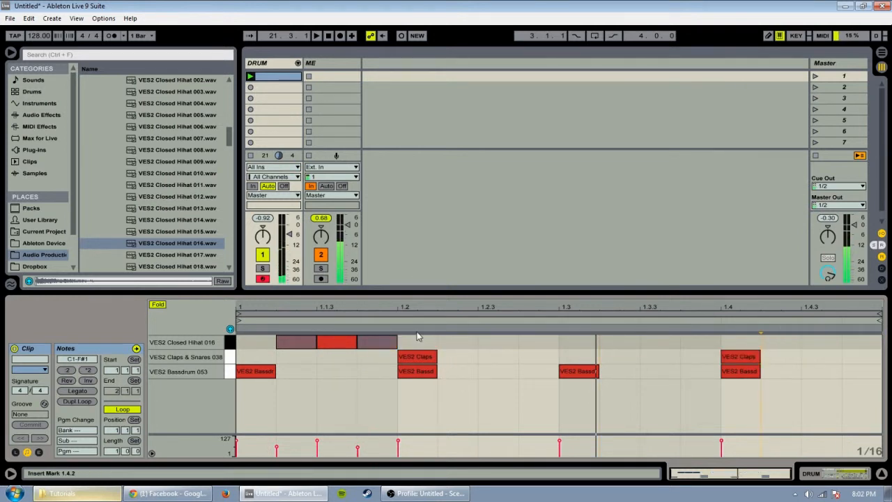
- Select the first beat of the closed hi-hat lane and duplicate its three notes into beat two
{"action": "left_click_drag", "start_coordinate": [391, 363], "coordinate": [238, 333]}
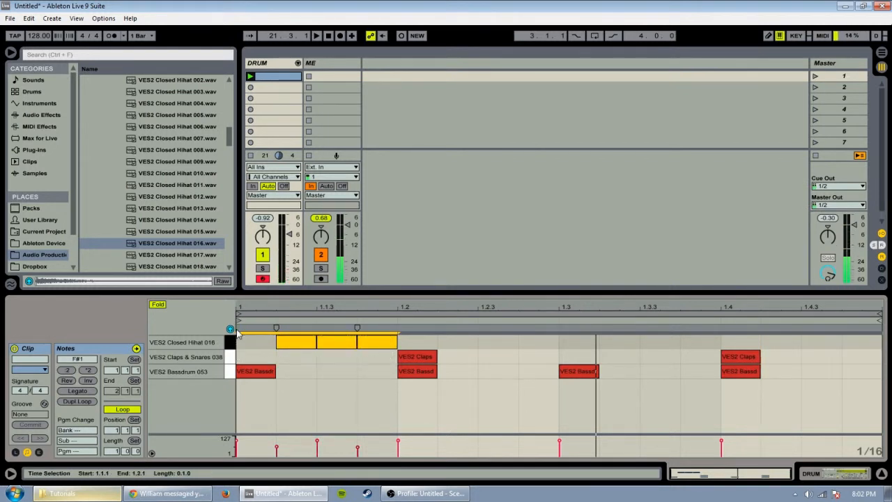
{"action": "left_click_drag", "start_coordinate": [388, 358], "coordinate": [238, 336]}
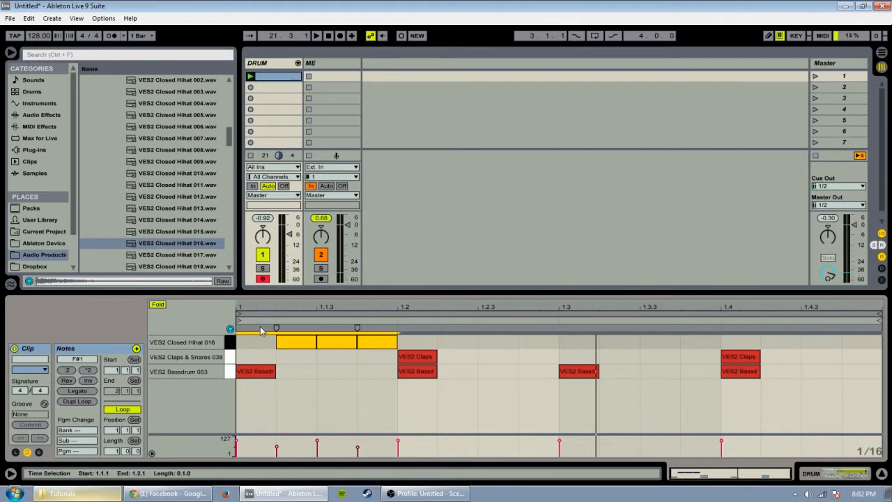
{"action": "right_click", "coordinate": [330, 349]}
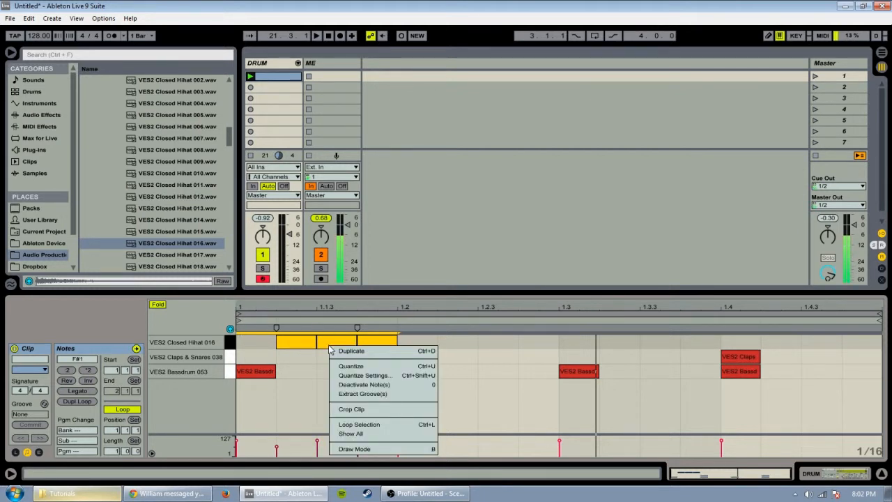
{"action": "left_click", "coordinate": [379, 351]}
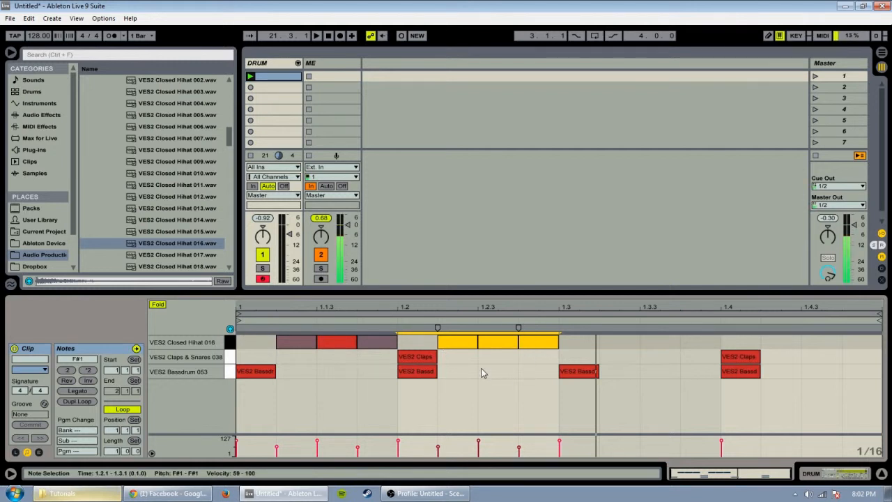
- Duplicate the closed hi-hat notes of the first two beats into beats three and four
{"action": "left_click_drag", "start_coordinate": [596, 350], "coordinate": [241, 337]}
{"action": "key", "text": "Delete"}
{"action": "key", "text": "ctrl+d"}
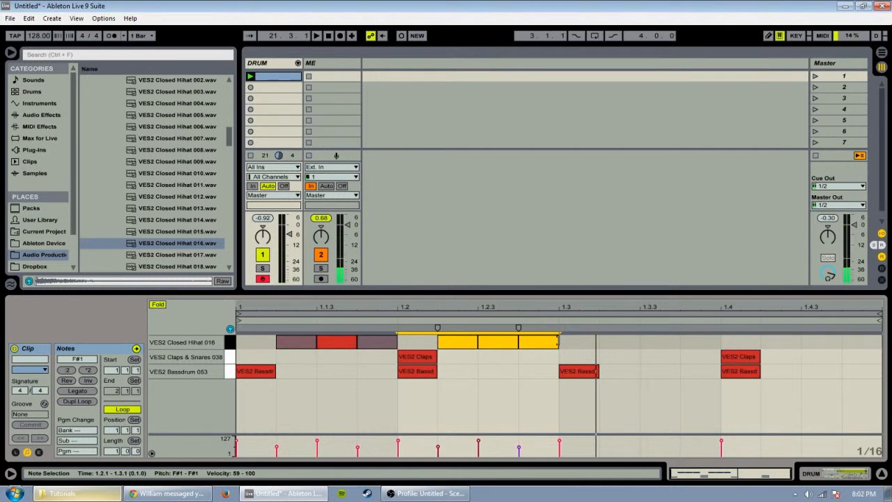
{"action": "left_click_drag", "start_coordinate": [570, 347], "coordinate": [238, 337]}
{"action": "key", "text": "ctrl+d"}
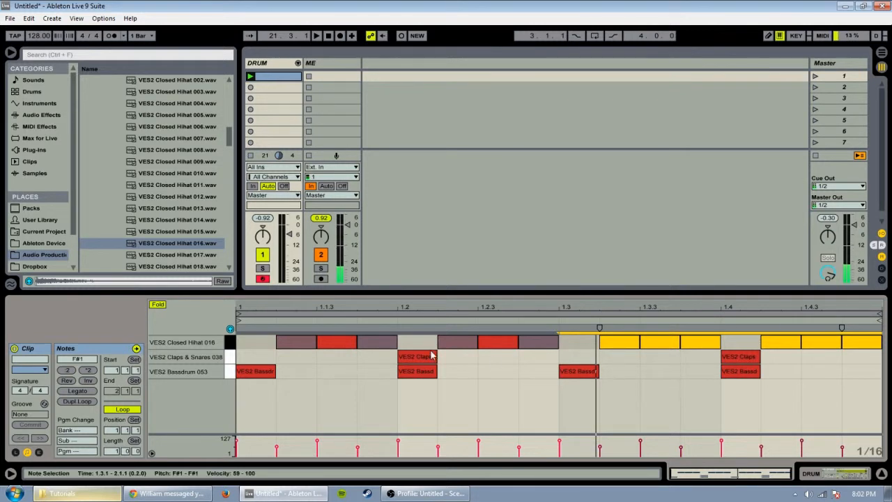
- Play the beat and set the closed hi-hat's filter to HP12 with a frequency of about 2.32 kHz
{"action": "key", "text": "space"}
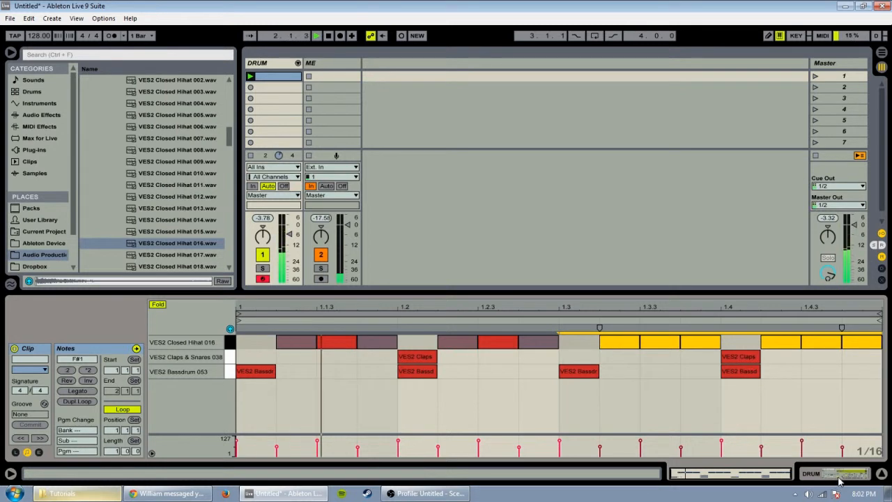
{"action": "key", "text": "shift+Tab"}
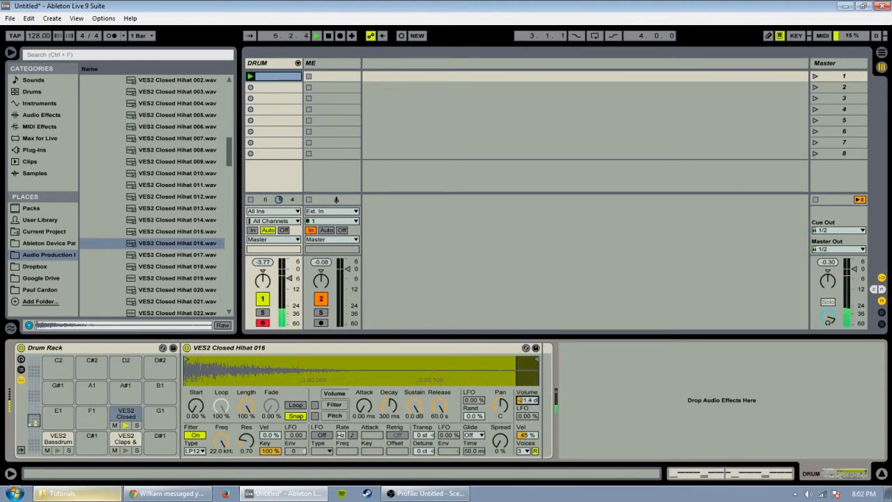
{"action": "left_click", "coordinate": [198, 451]}
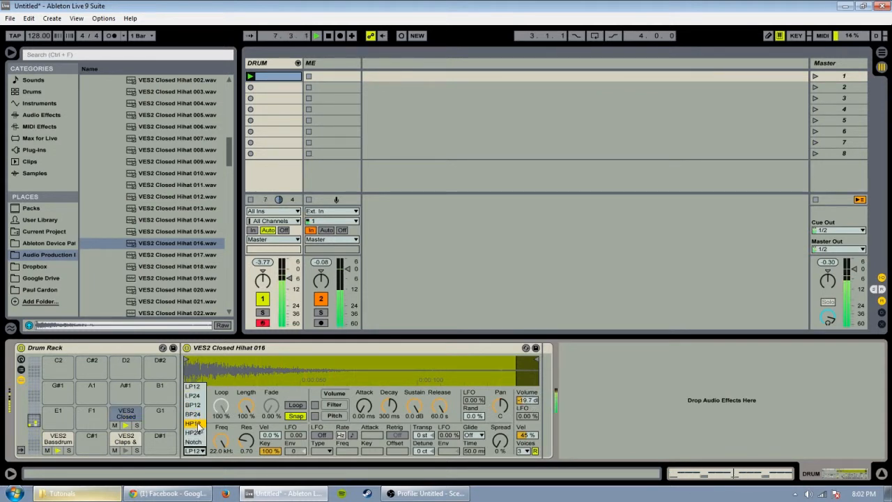
{"action": "left_click", "coordinate": [195, 424]}
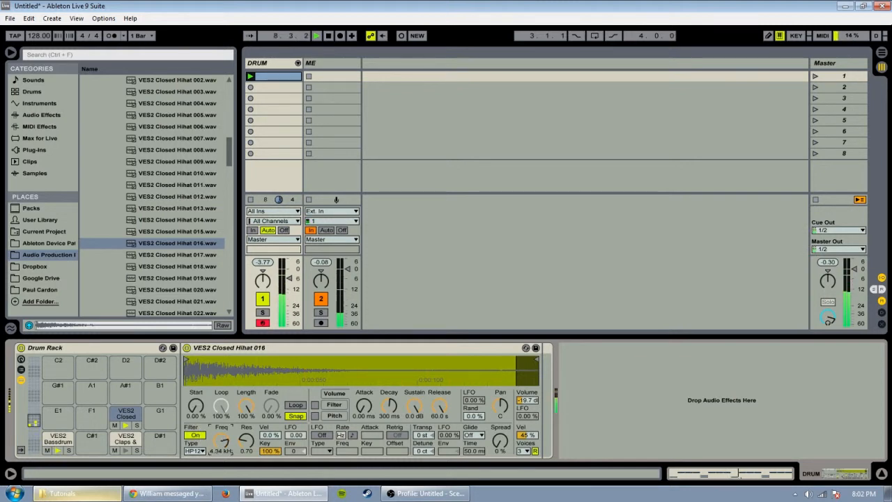
{"action": "left_click_drag", "start_coordinate": [222, 440], "coordinate": [221, 452]}
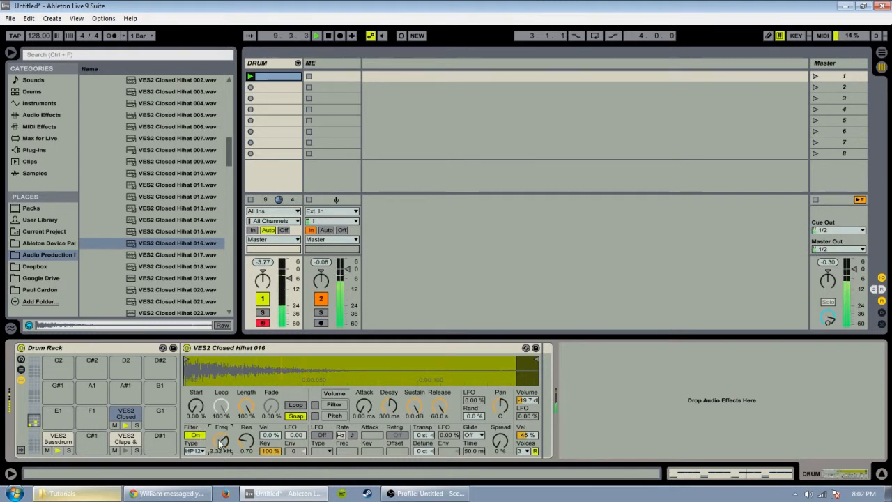
- Remove the Reverb from the clap pad's device chain and show the Drum Rack's chain list
{"action": "left_click", "coordinate": [126, 439]}
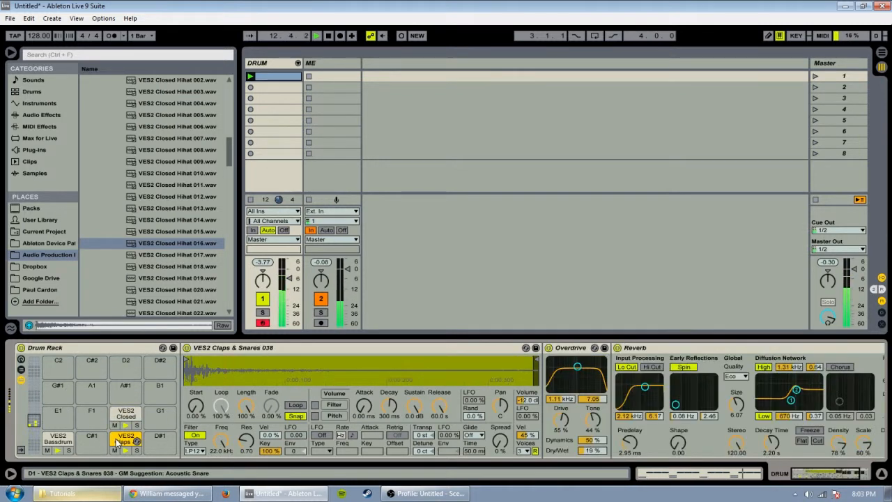
{"action": "left_click", "coordinate": [660, 352]}
{"action": "key", "text": "Delete"}
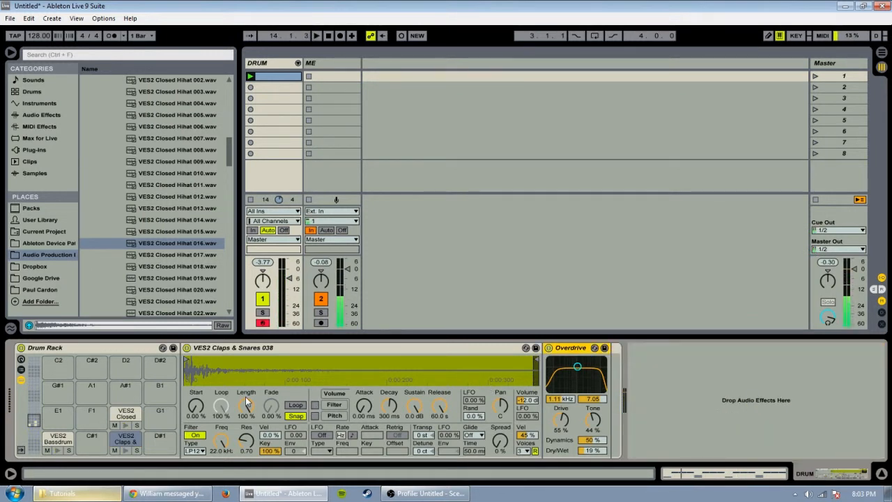
{"action": "left_click", "coordinate": [21, 370]}
{"action": "left_click", "coordinate": [234, 417]}
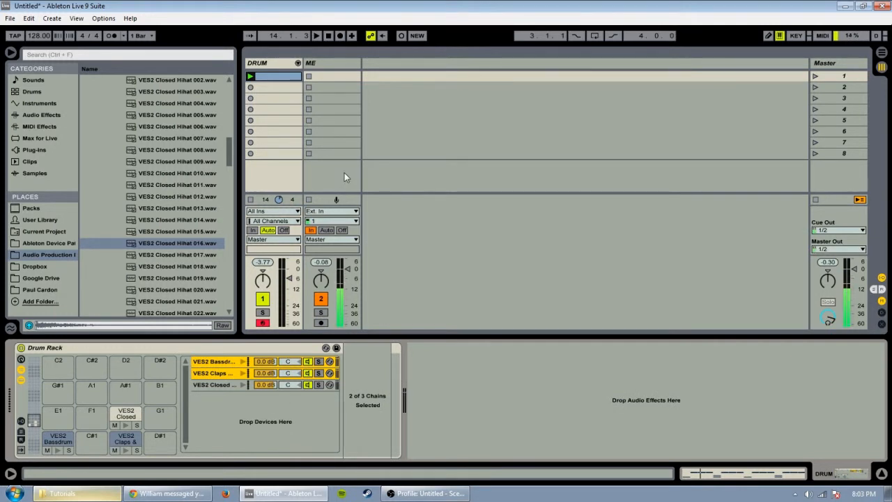
- Insert a return track and load the Reverb audio effect onto it with Dry/Wet at 100 %
{"action": "right_click", "coordinate": [758, 103]}
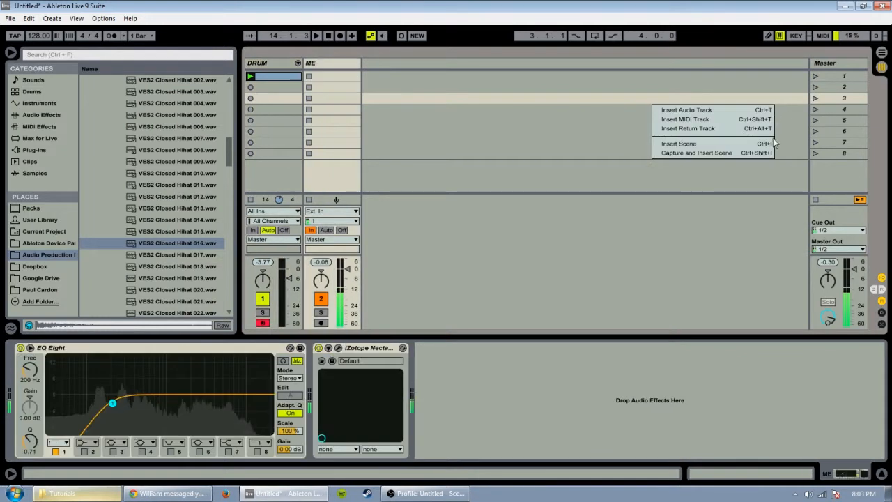
{"action": "left_click", "coordinate": [599, 117]}
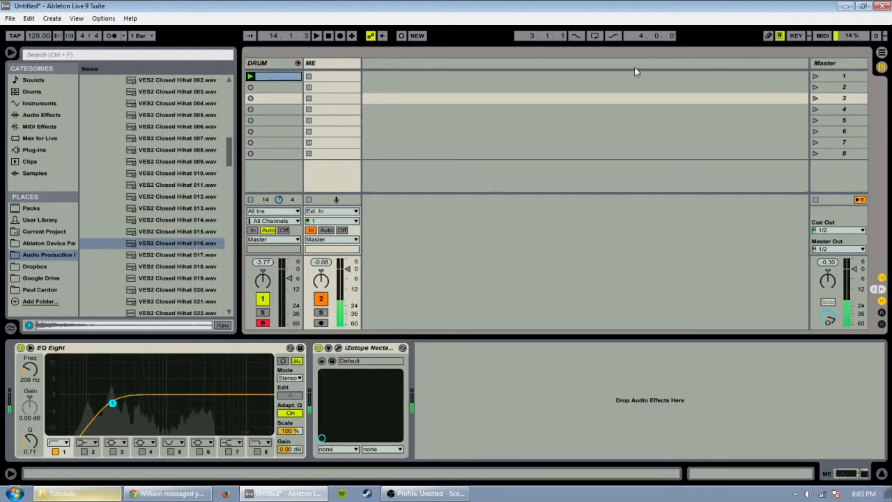
{"action": "right_click", "coordinate": [756, 123]}
{"action": "left_click", "coordinate": [791, 141]}
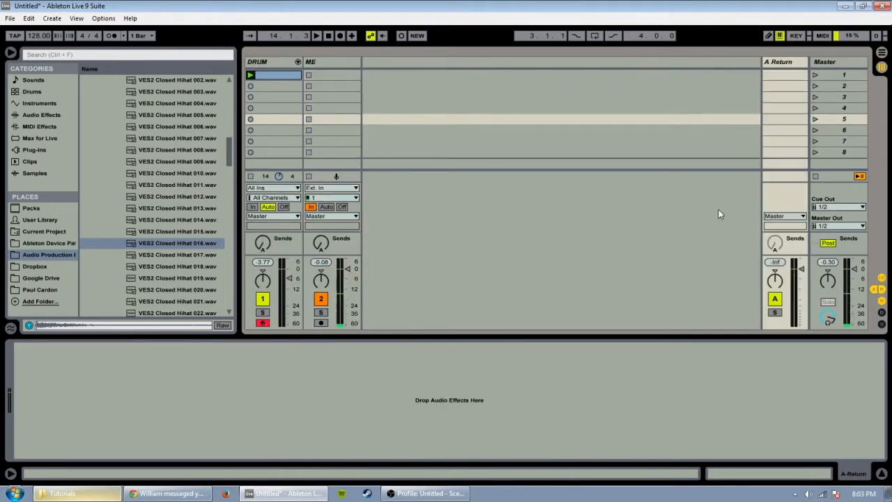
{"action": "left_click", "coordinate": [41, 114]}
{"action": "scroll", "coordinate": [137, 263], "scroll_direction": "down", "scroll_amount": 4}
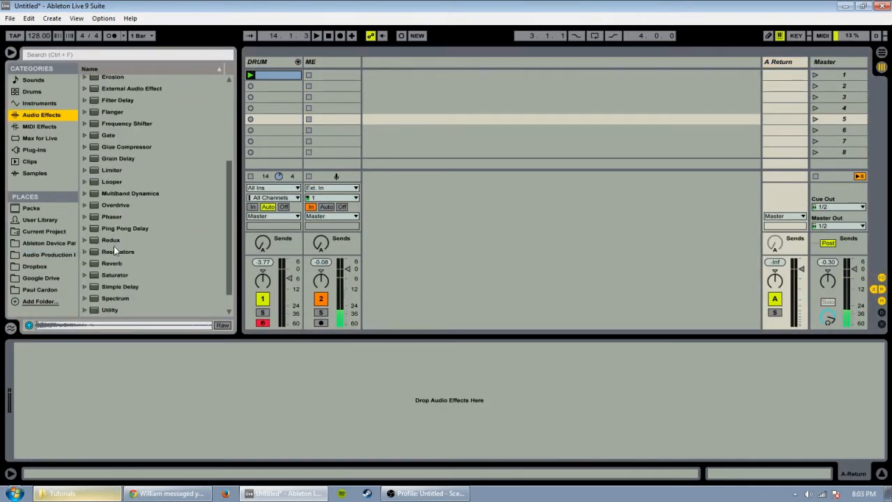
{"action": "left_click_drag", "start_coordinate": [115, 263], "coordinate": [220, 434]}
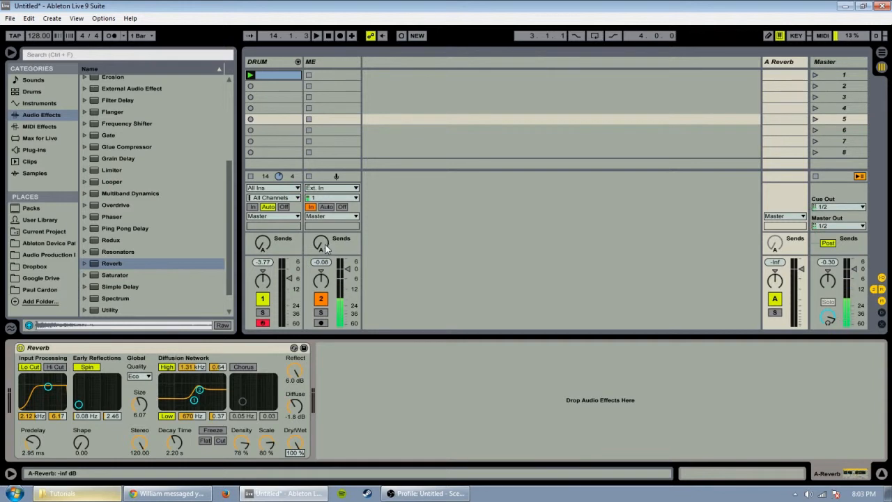
- Delete the A Reverb return track and undo the deletion
{"action": "left_click", "coordinate": [784, 63]}
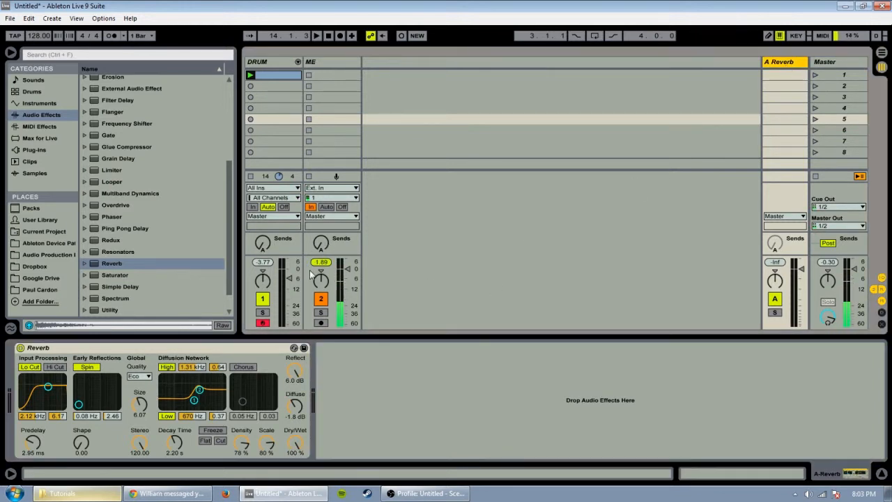
{"action": "key", "text": "Delete"}
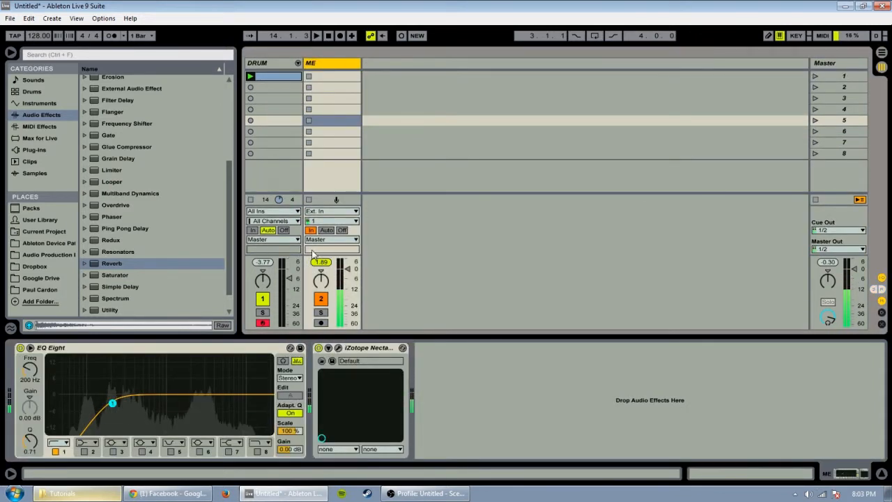
{"action": "key", "text": "ctrl+z"}
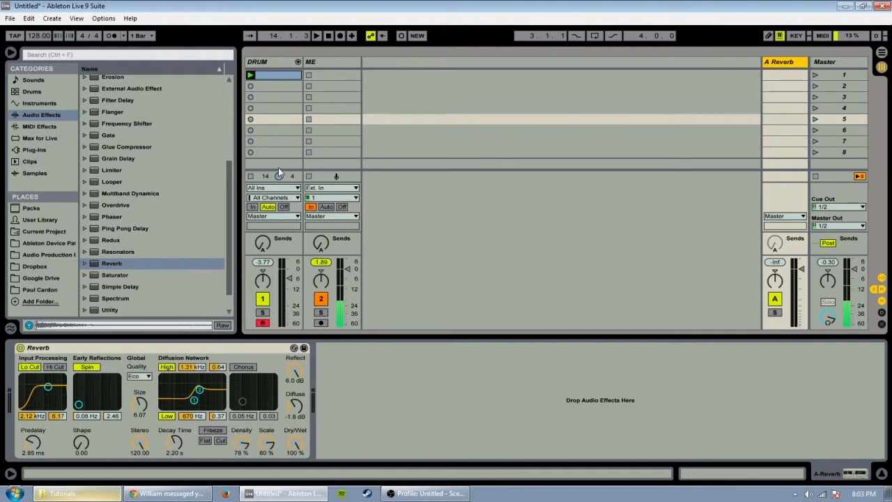
{"action": "key", "text": "Delete"}
- Hide the Session View's in/out, sends, returns and mixer sections in turn and show them all again
{"action": "left_click", "coordinate": [881, 288]}
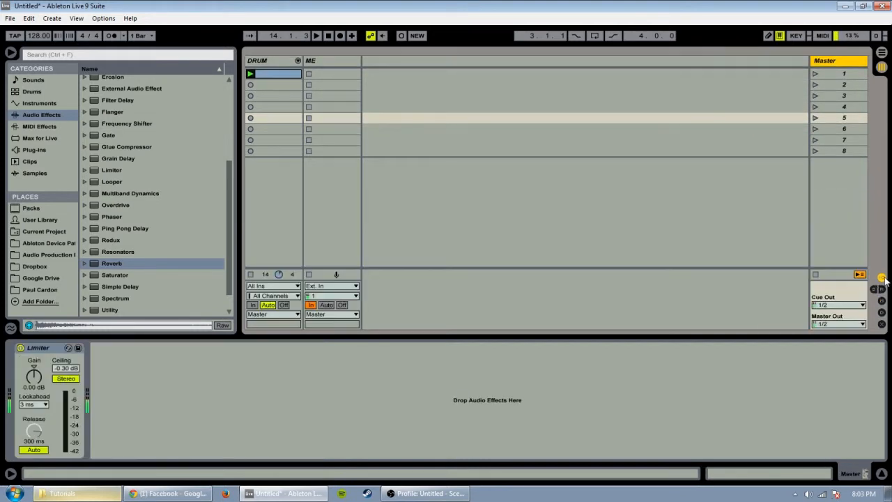
{"action": "left_click", "coordinate": [880, 290]}
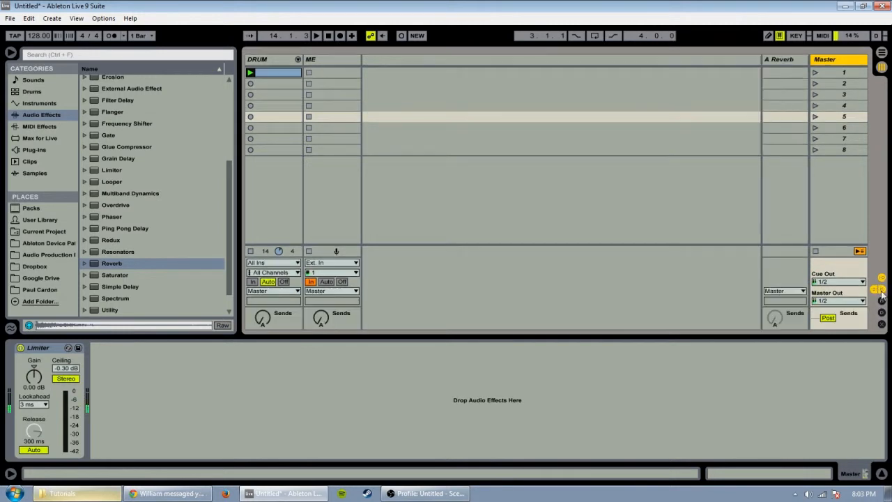
{"action": "left_click", "coordinate": [880, 312]}
{"action": "left_click", "coordinate": [874, 289]}
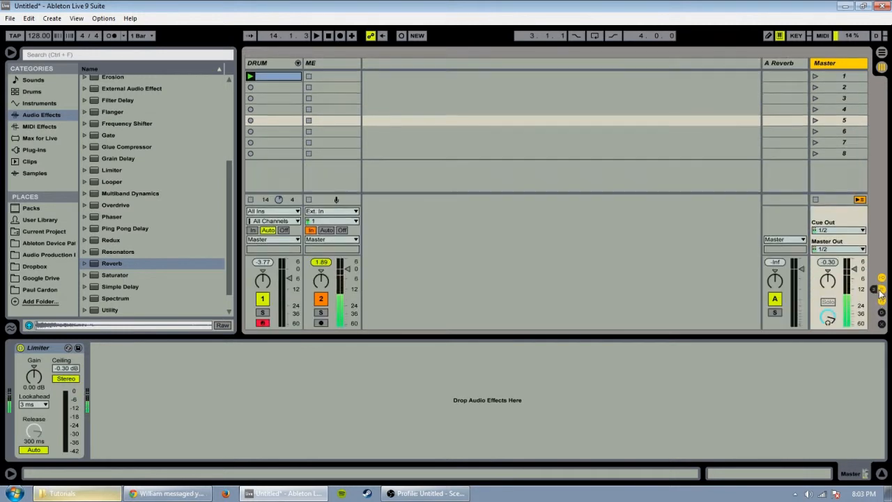
{"action": "left_click", "coordinate": [882, 289]}
{"action": "left_click", "coordinate": [881, 278]}
{"action": "left_click", "coordinate": [881, 301]}
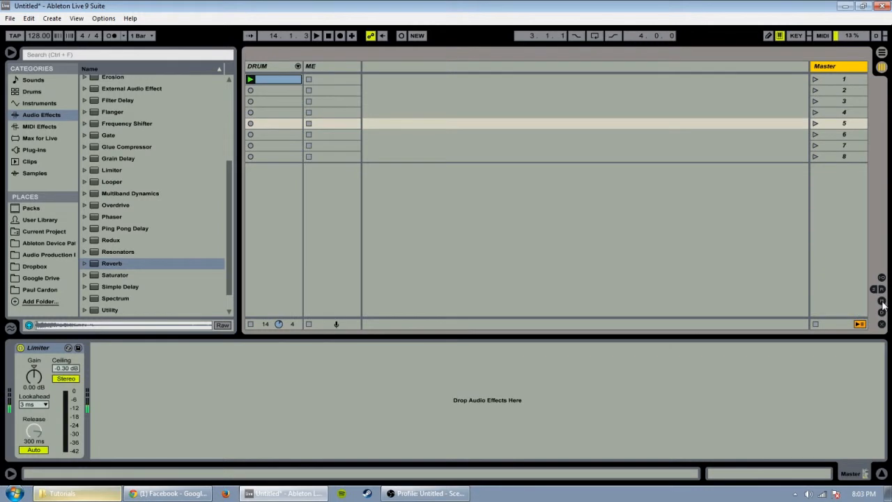
{"action": "left_click", "coordinate": [881, 301]}
{"action": "left_click", "coordinate": [881, 278]}
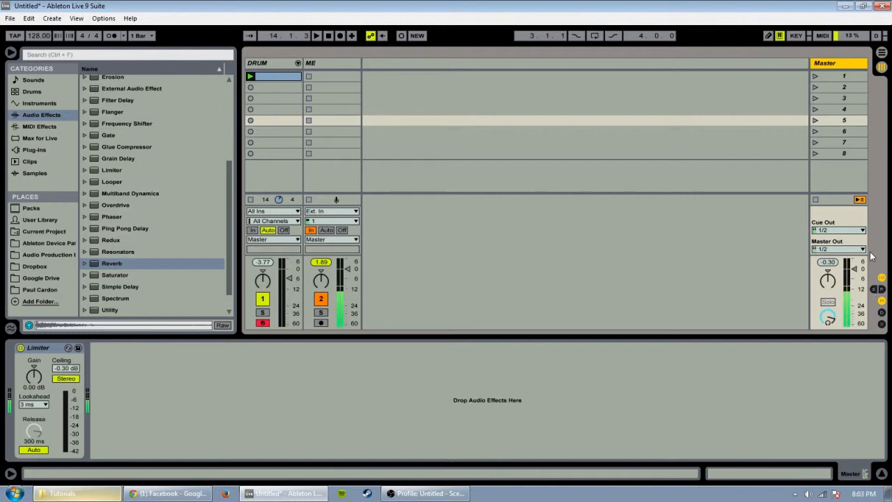
{"action": "left_click", "coordinate": [875, 290]}
{"action": "left_click", "coordinate": [874, 289]}
{"action": "left_click", "coordinate": [873, 289]}
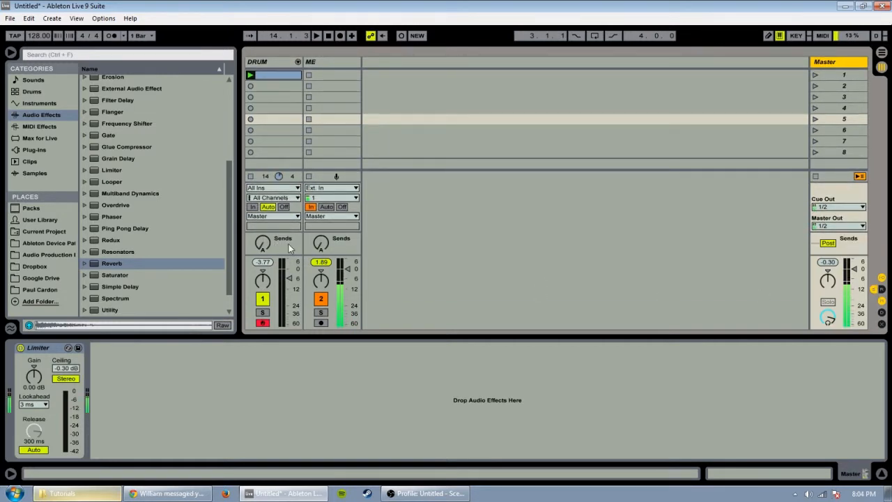
{"action": "left_click", "coordinate": [882, 289]}
- Show and hide the track delay and crossfader sections, and view the A Reverb return track's device
{"action": "left_click", "coordinate": [881, 315]}
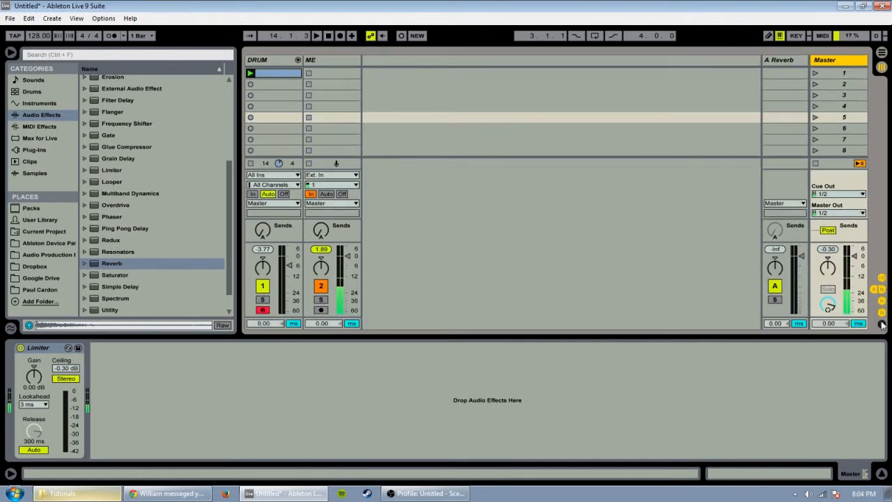
{"action": "left_click", "coordinate": [881, 324]}
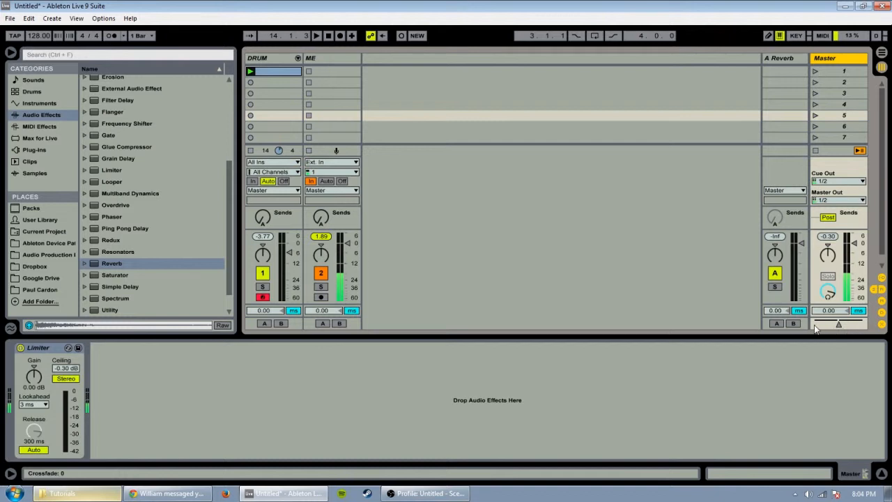
{"action": "left_click", "coordinate": [881, 312]}
{"action": "left_click", "coordinate": [881, 324]}
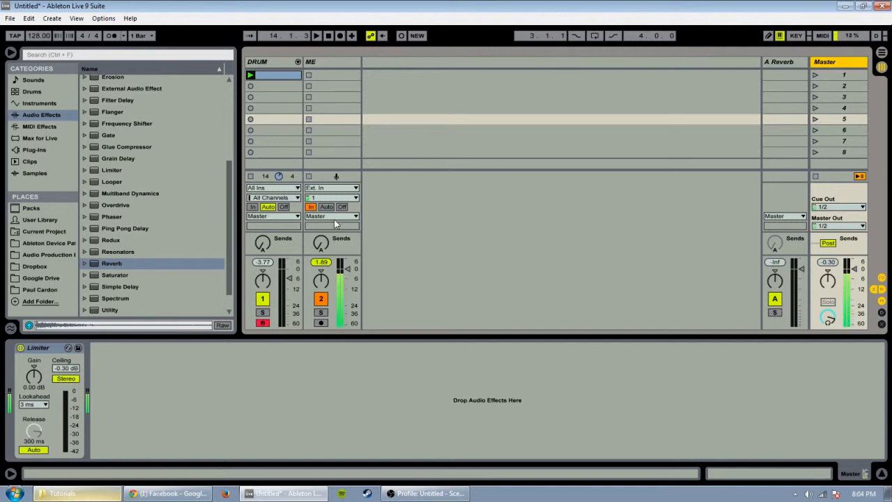
{"action": "left_click", "coordinate": [780, 62]}
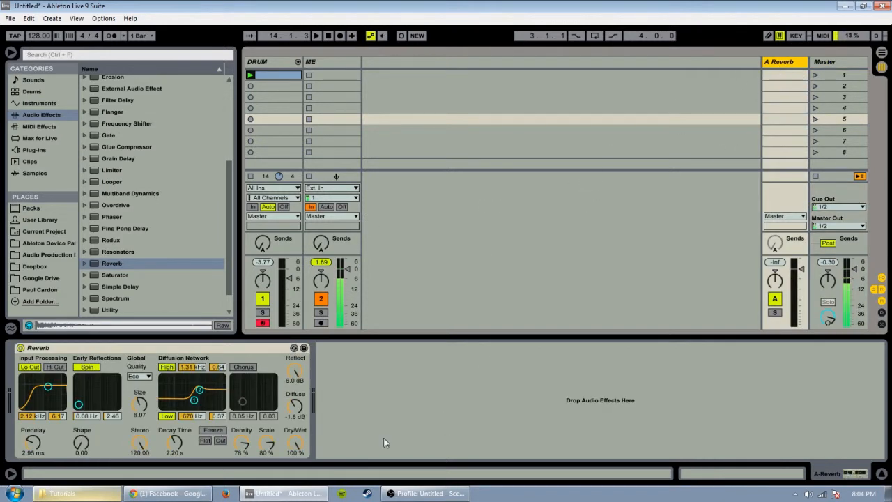
- Play the beat and raise the DRUM track's send to the A Reverb return to about -3.8 dB
{"action": "key", "text": "space"}
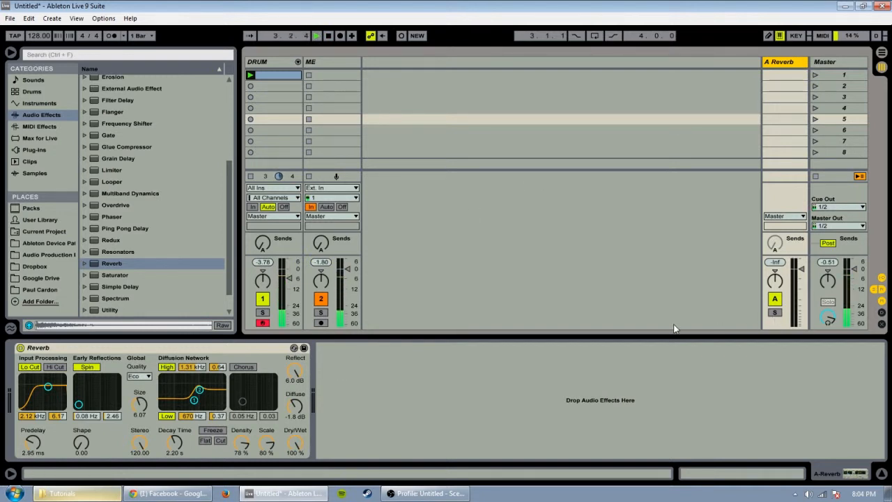
{"action": "left_click", "coordinate": [259, 63]}
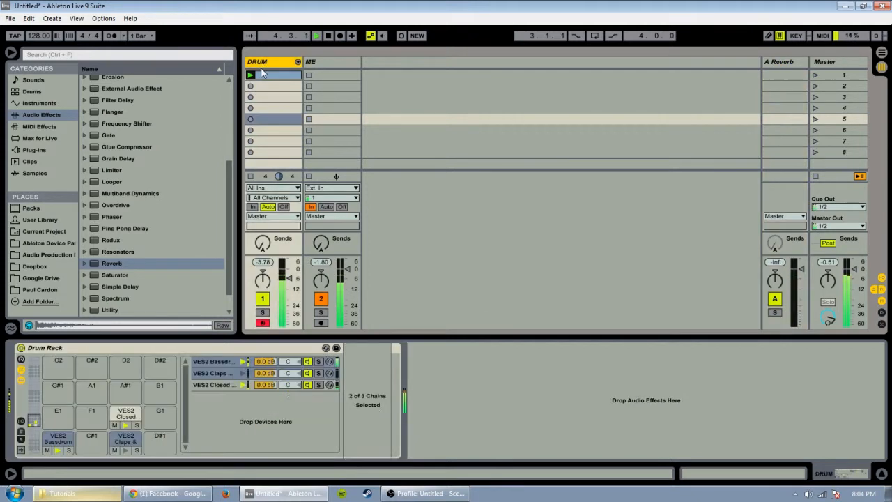
{"action": "left_click_drag", "start_coordinate": [265, 247], "coordinate": [265, 200]}
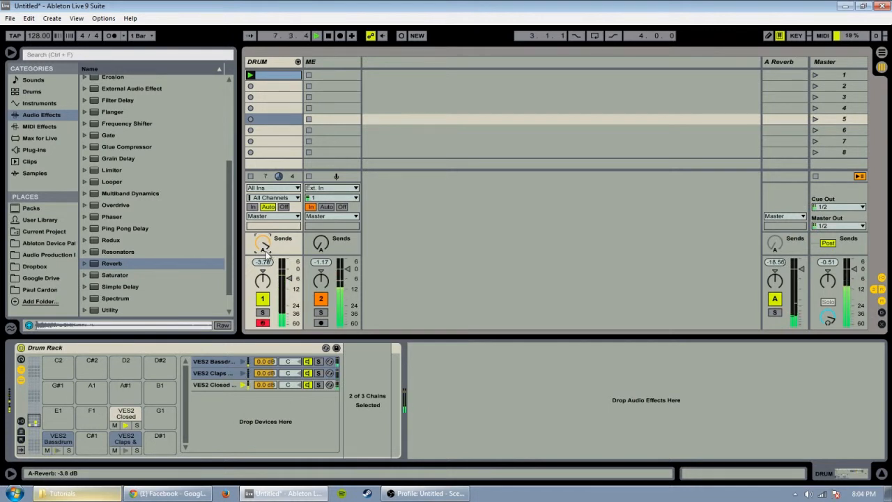
- Examine the A Reverb return's device and compare it with the device chains of the DRUM and ME tracks
{"action": "left_click", "coordinate": [787, 64]}
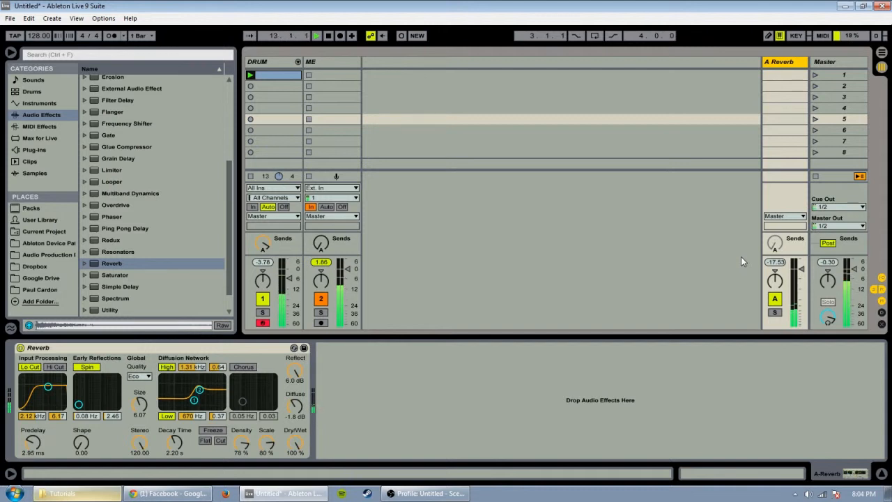
{"action": "left_click", "coordinate": [203, 347]}
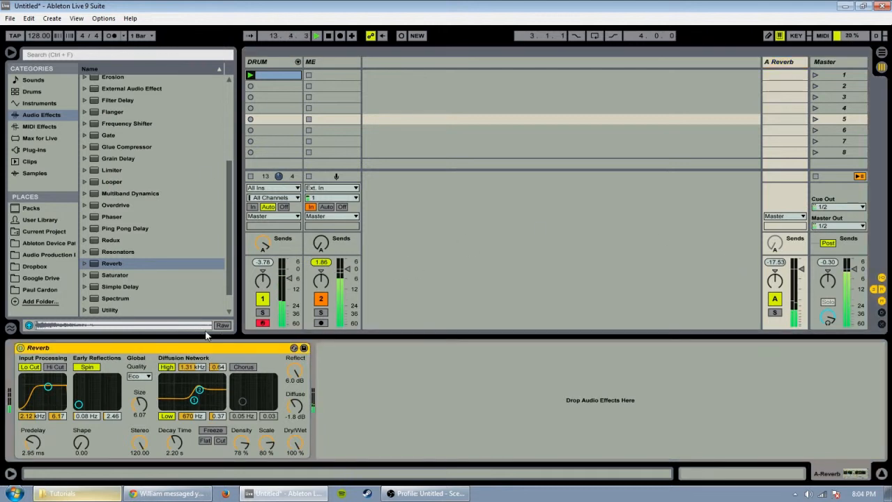
{"action": "left_click", "coordinate": [268, 61]}
{"action": "left_click", "coordinate": [342, 62]}
{"action": "left_click", "coordinate": [257, 63]}
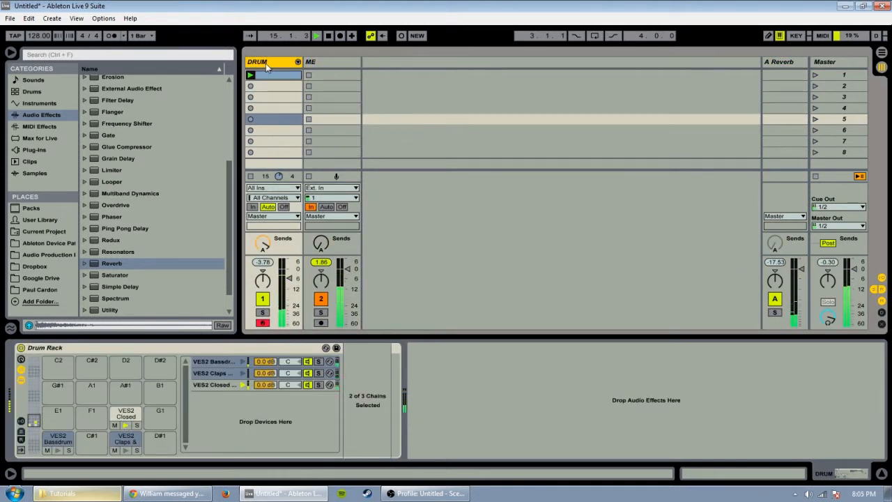
{"action": "left_click", "coordinate": [314, 63]}
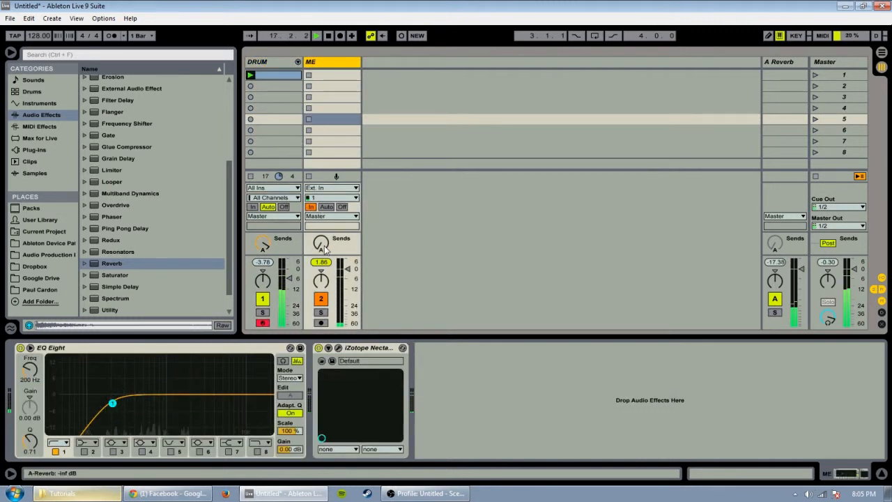
{"action": "left_click", "coordinate": [785, 64]}
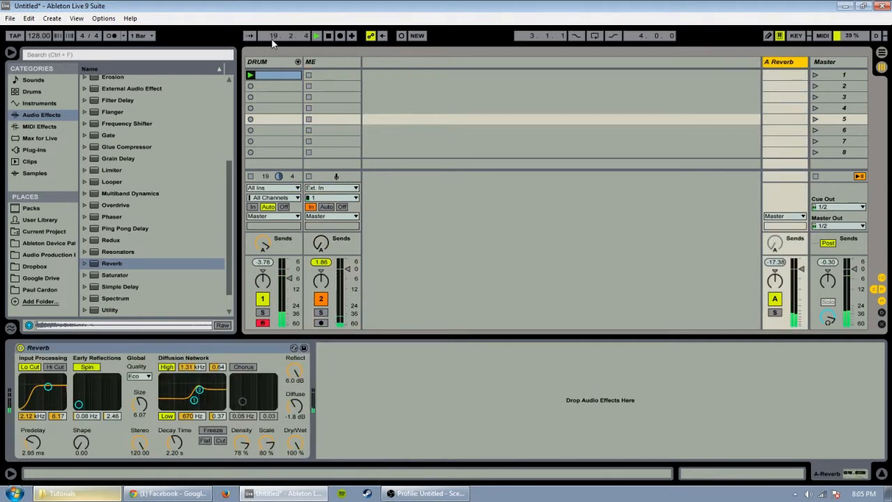
- Adjust the DRUM track's send to the A Reverb return and raise the ME track's send to it
{"action": "left_click", "coordinate": [268, 118]}
{"action": "left_click", "coordinate": [262, 244]}
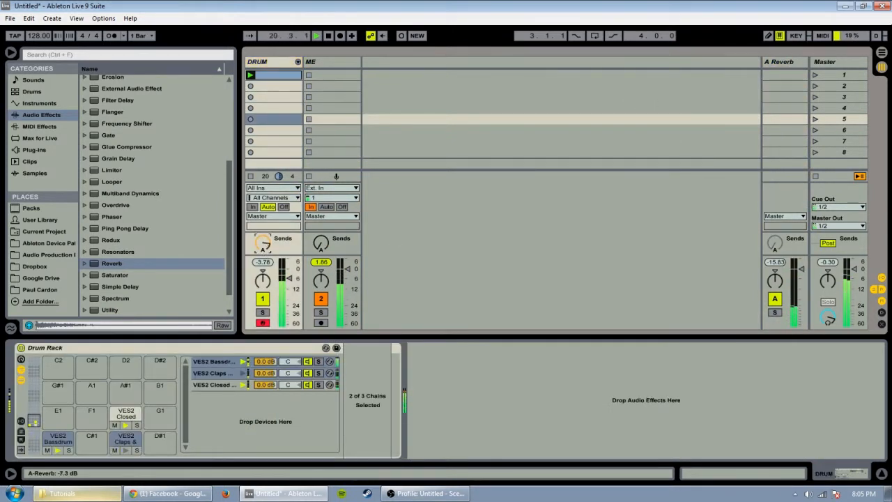
{"action": "left_click_drag", "start_coordinate": [321, 243], "coordinate": [320, 192]}
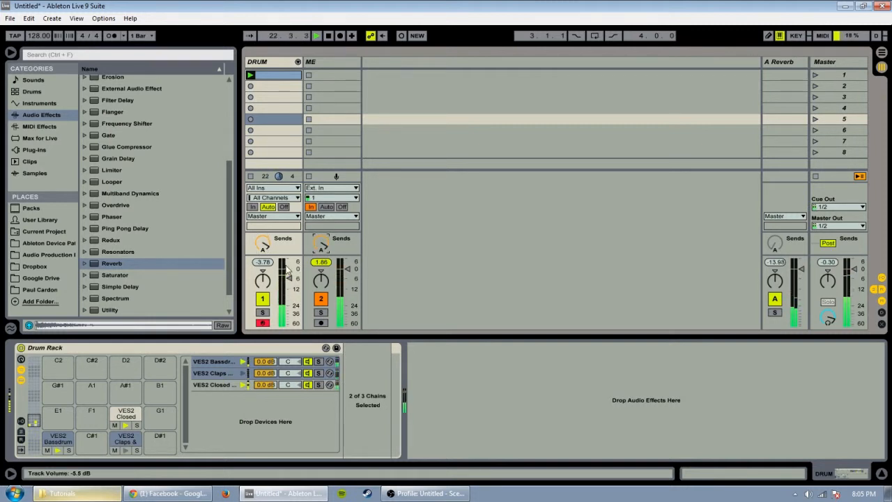
- Load the EQ Eight audio effect after the Reverb on the A Reverb return track
{"action": "left_click", "coordinate": [798, 62]}
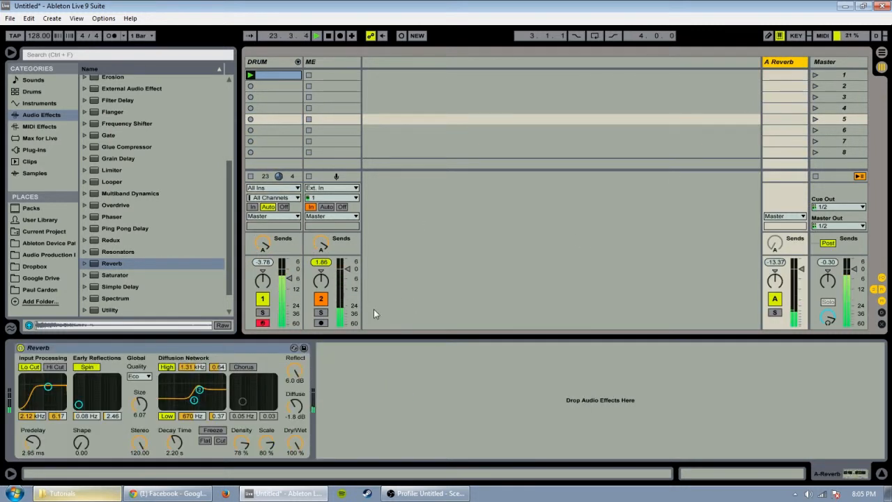
{"action": "left_click", "coordinate": [126, 173]}
{"action": "scroll", "coordinate": [124, 216], "scroll_direction": "up", "scroll_amount": 4}
{"action": "left_click", "coordinate": [105, 195]}
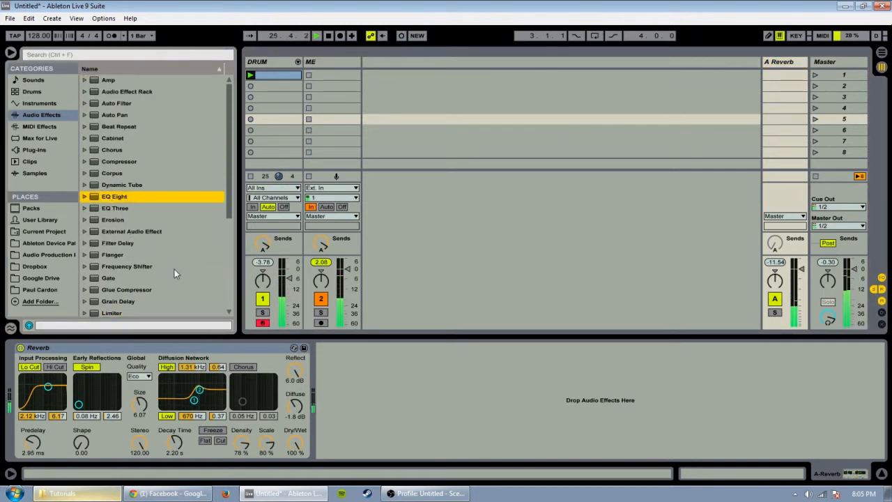
{"action": "left_click", "coordinate": [164, 348]}
{"action": "left_click", "coordinate": [109, 196]}
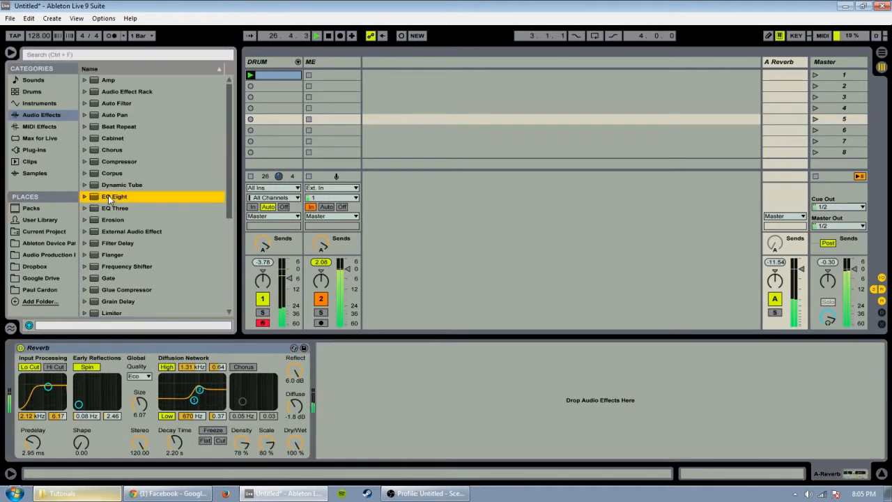
{"action": "left_click_drag", "start_coordinate": [109, 196], "coordinate": [424, 413]}
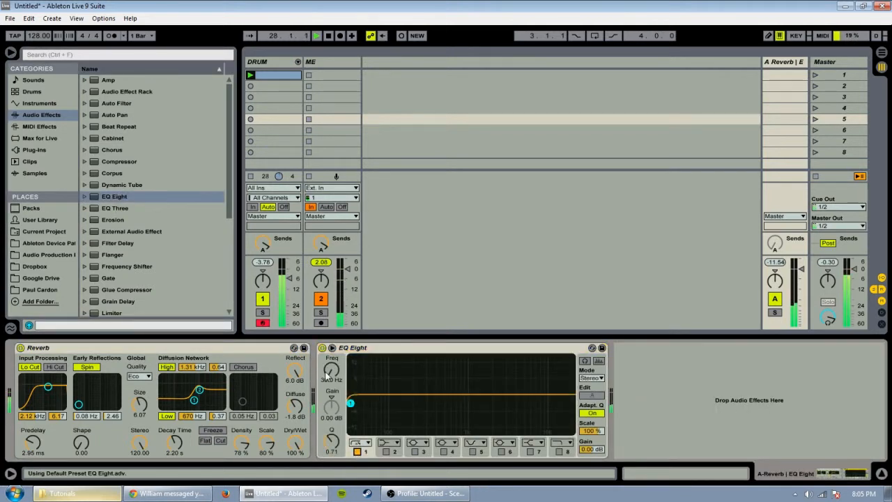
- Set EQ Eight's band 1 low cut to 300 Hz and boost band 4 by 15 dB at about 1.3 kHz
{"action": "left_click_drag", "start_coordinate": [350, 403], "coordinate": [471, 402]}
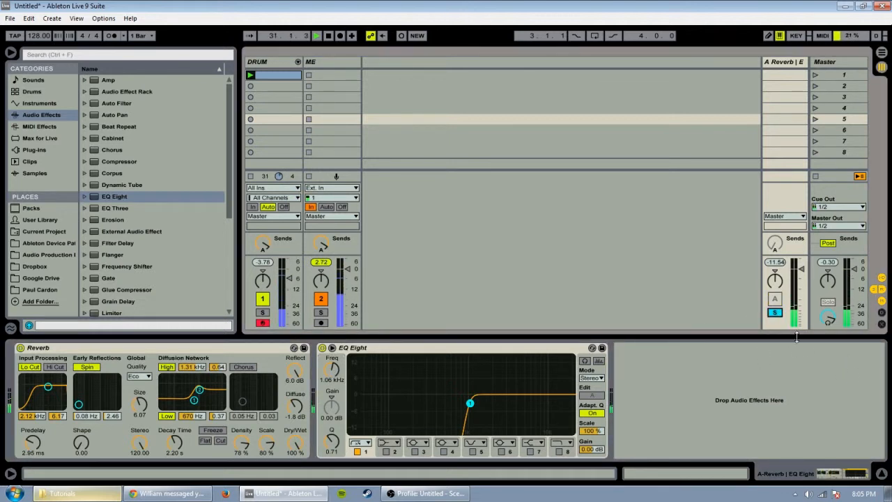
{"action": "left_click", "coordinate": [774, 313]}
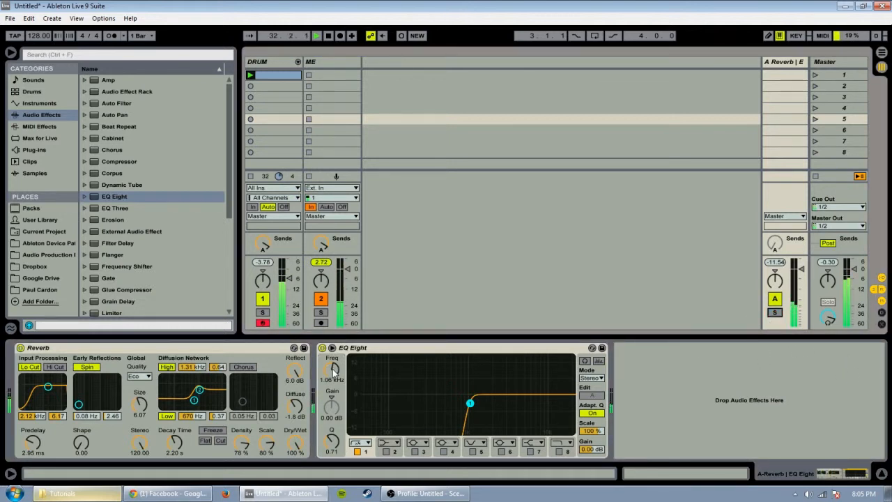
{"action": "left_click_drag", "start_coordinate": [328, 373], "coordinate": [329, 392]}
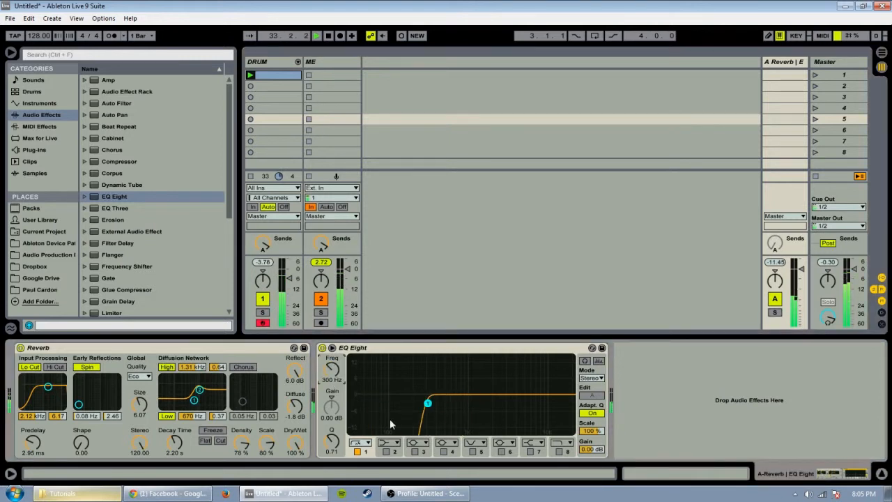
{"action": "left_click", "coordinate": [443, 452]}
{"action": "left_click_drag", "start_coordinate": [522, 392], "coordinate": [480, 358]}
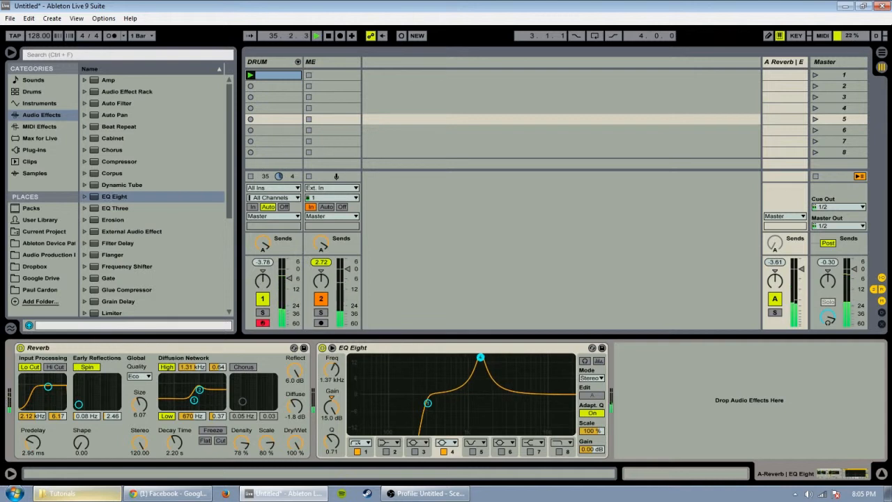
- View the devices on the DRUM track's VES2 Claps pad in the Drum Rack
{"action": "left_click", "coordinate": [264, 61]}
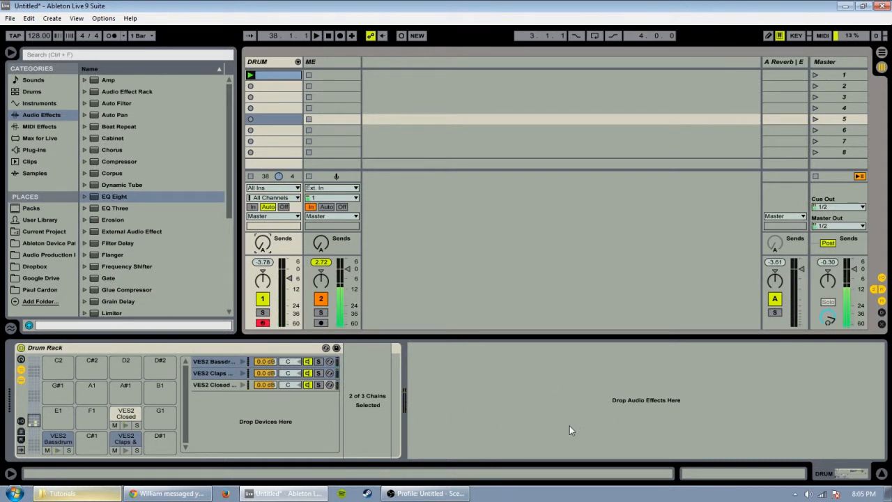
{"action": "left_click", "coordinate": [119, 441]}
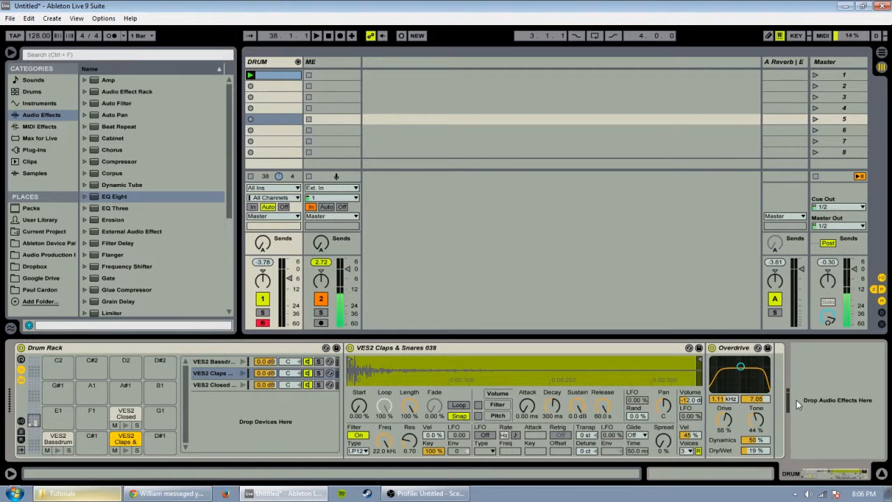
- Delete EQ Eight from the A Reverb return track
{"action": "left_click", "coordinate": [773, 63]}
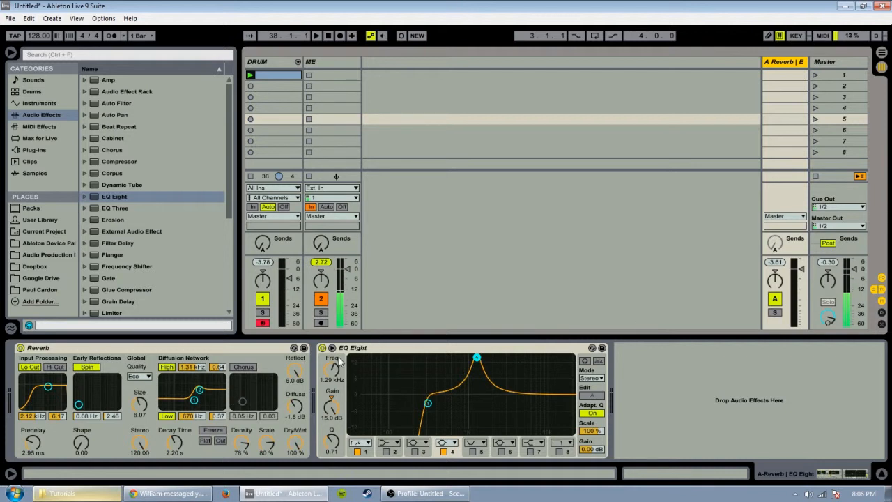
{"action": "left_click", "coordinate": [383, 348]}
{"action": "key", "text": "Delete"}
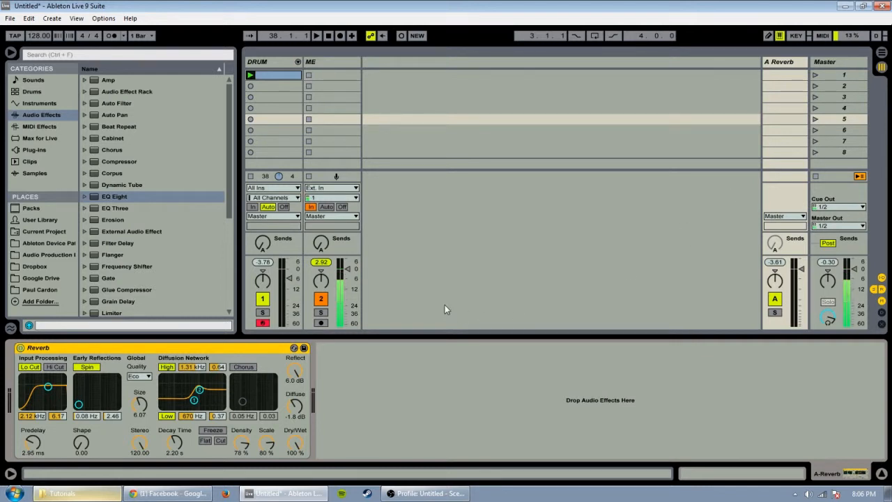
- Switch between the DRUM and ME tracks to compare their devices, ending on the DRUM track
{"action": "left_click", "coordinate": [262, 68]}
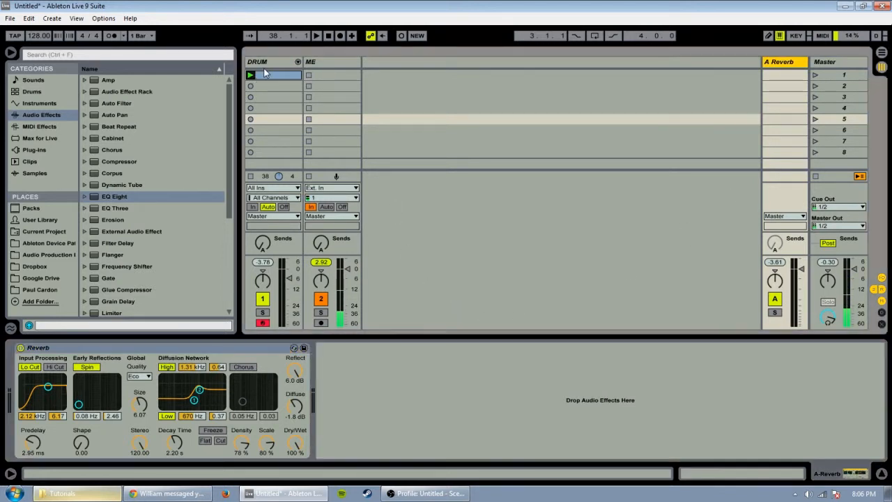
{"action": "left_click", "coordinate": [332, 63]}
{"action": "left_click", "coordinate": [268, 61]}
{"action": "left_click", "coordinate": [333, 64]}
{"action": "left_click", "coordinate": [259, 64]}
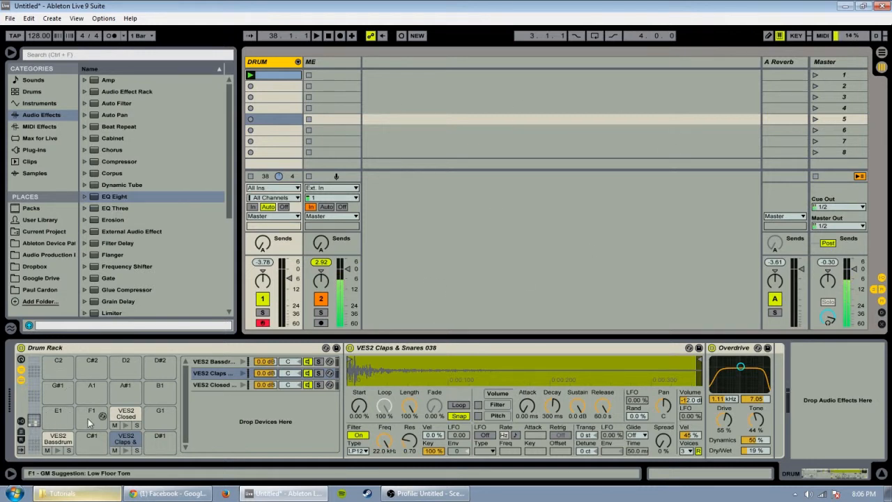
- Hide the Drum Rack's chain list, consult the Info View about its selector, and show the chain list again
{"action": "left_click", "coordinate": [61, 350]}
{"action": "left_click", "coordinate": [21, 373]}
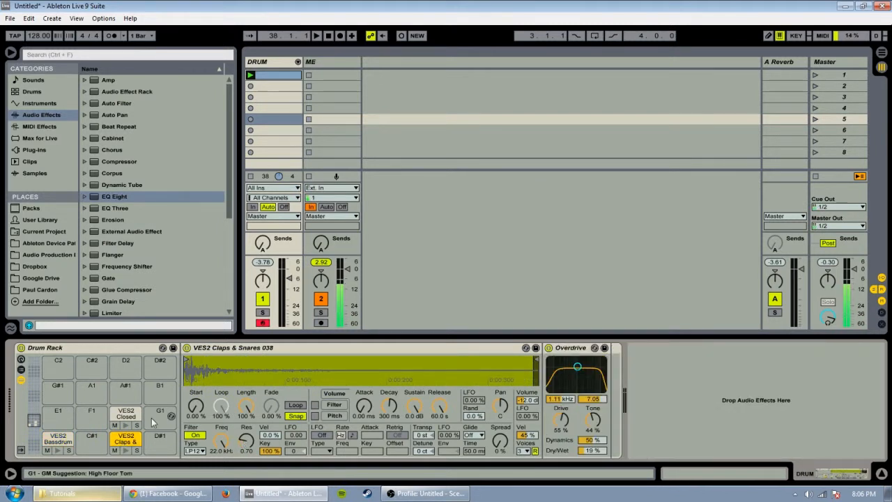
{"action": "left_click", "coordinate": [8, 473]}
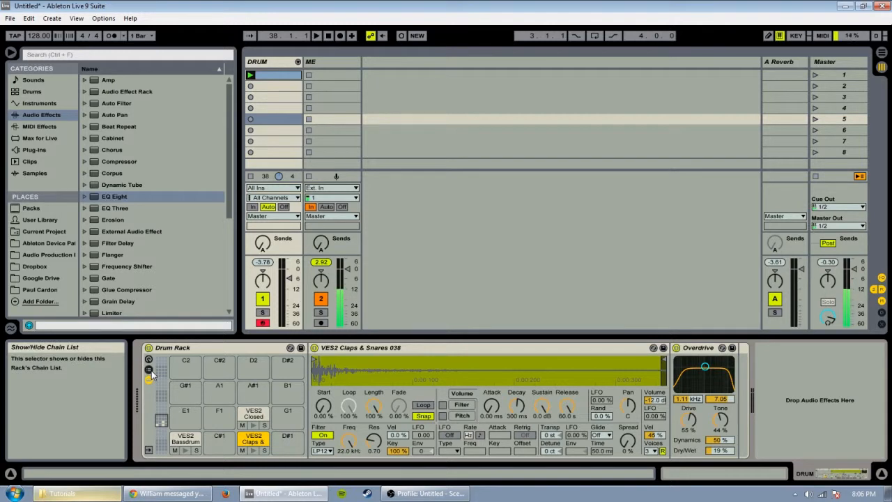
{"action": "left_click", "coordinate": [8, 472]}
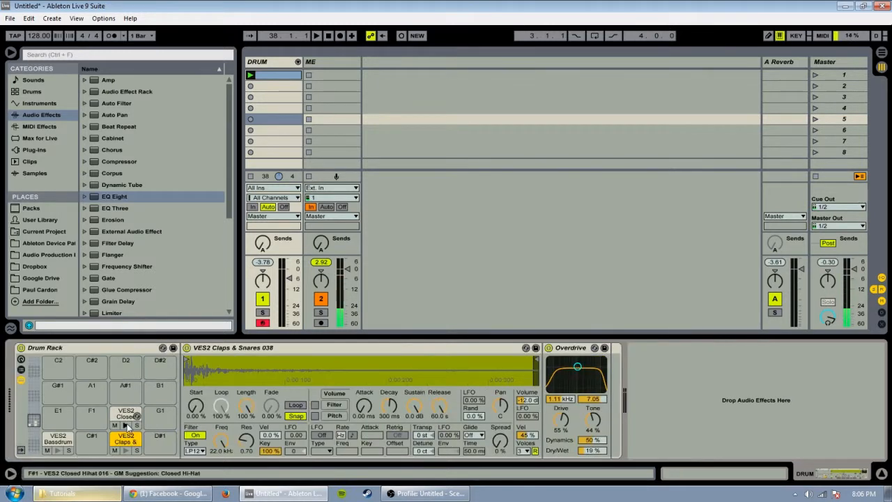
{"action": "left_click", "coordinate": [22, 374]}
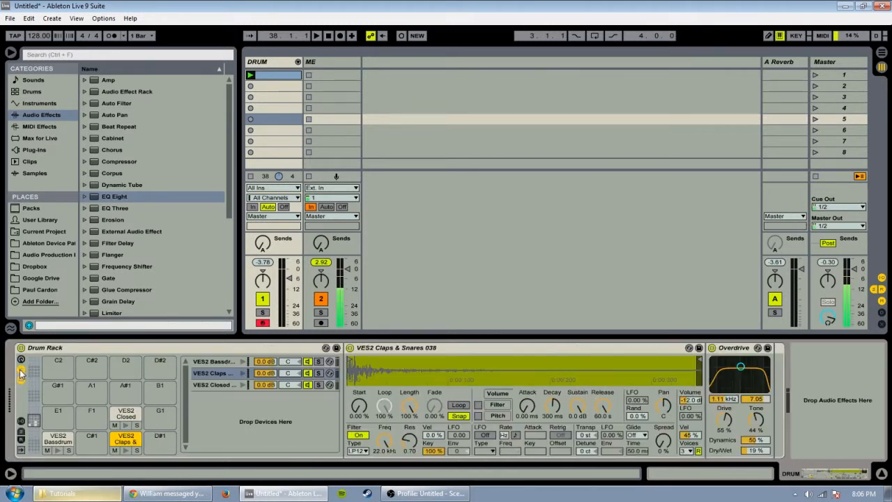
- Go through the Drum Rack's bassdrum, claps and closed hi-hat chains to view each one's devices
{"action": "left_click", "coordinate": [213, 362]}
{"action": "left_click", "coordinate": [213, 373]}
{"action": "left_click", "coordinate": [218, 384]}
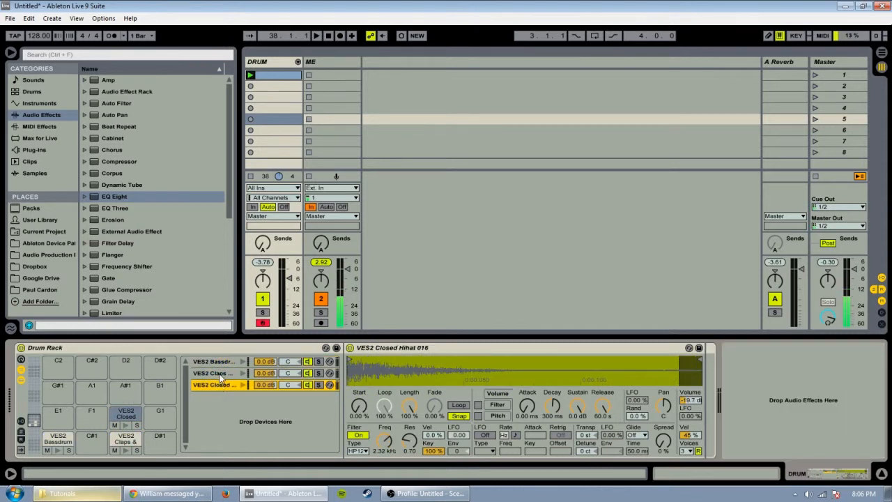
{"action": "left_click", "coordinate": [219, 375]}
{"action": "left_click", "coordinate": [218, 362]}
{"action": "left_click", "coordinate": [219, 373]}
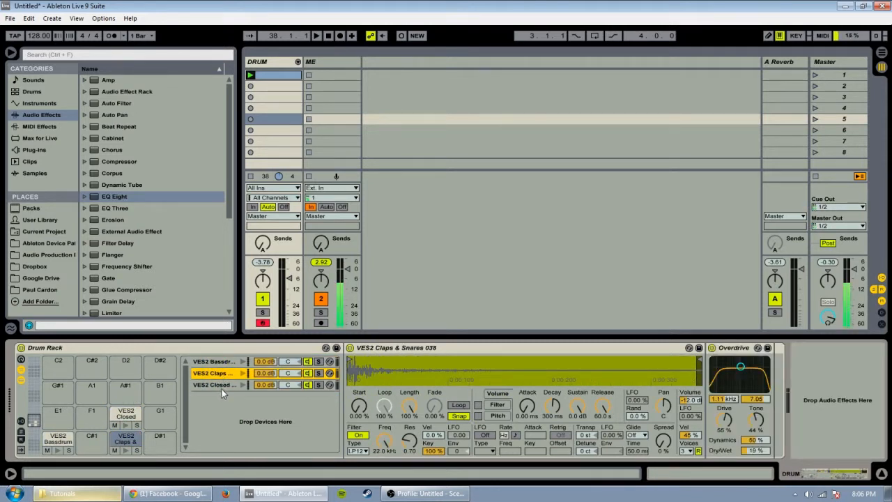
{"action": "left_click", "coordinate": [369, 390]}
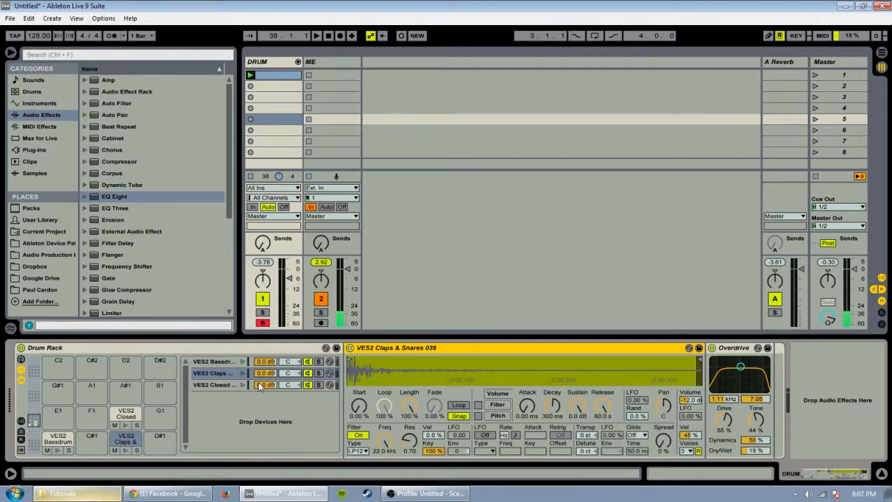
- Step through the Drum Rack chains again, ending on the closed hi-hat chain, and start playback of the beat
{"action": "left_click", "coordinate": [214, 385]}
{"action": "key", "text": "Up"}
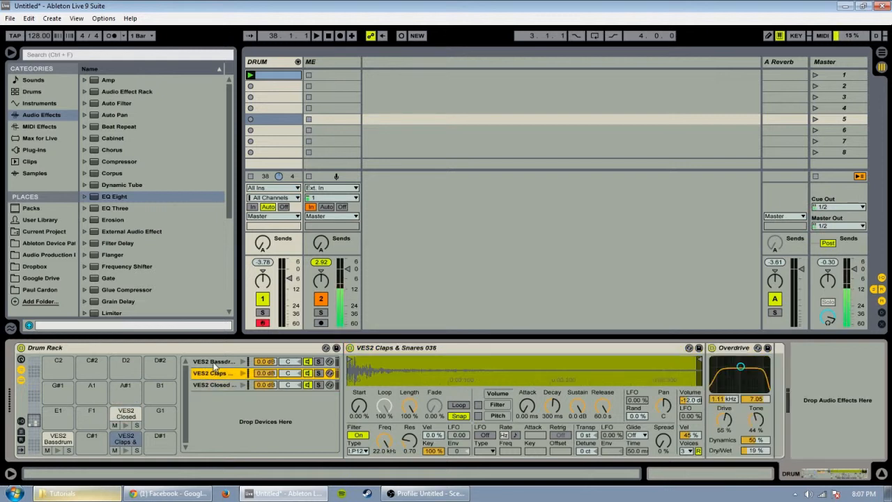
{"action": "key", "text": "Up"}
{"action": "left_click", "coordinate": [214, 373]}
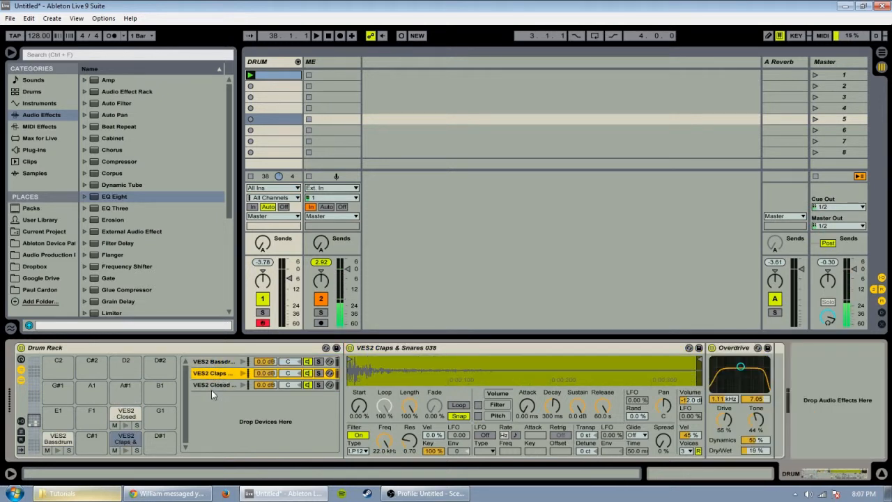
{"action": "left_click", "coordinate": [221, 383]}
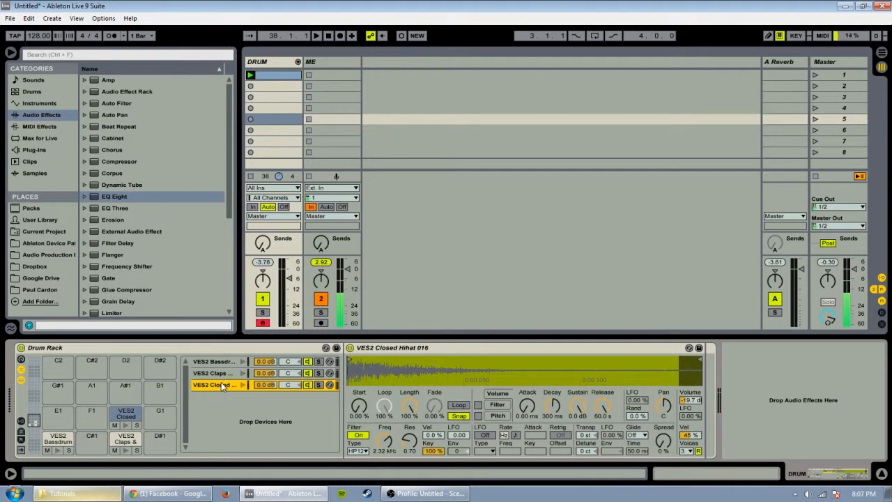
{"action": "key", "text": "space"}
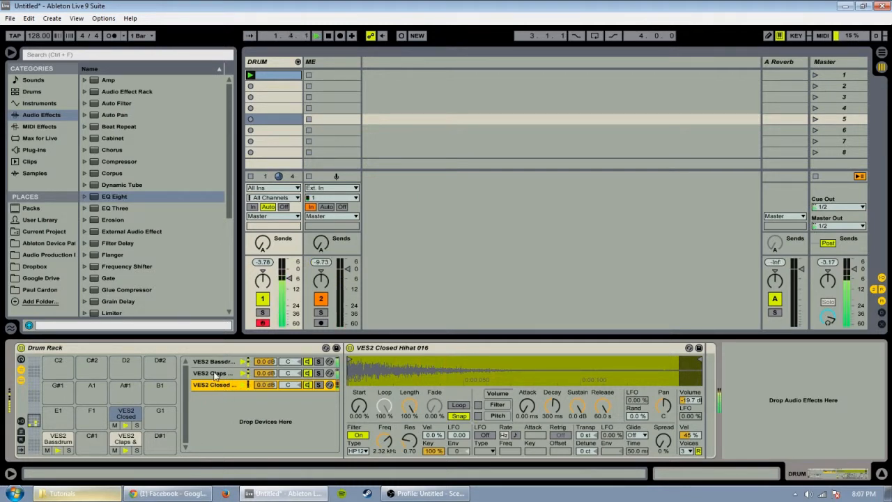
- Step through the Drum Rack's claps, bassdrum and closed hi-hat chains to compare their devices, ending on the bassdrum chain
{"action": "left_click", "coordinate": [216, 373]}
{"action": "key", "text": "Up"}
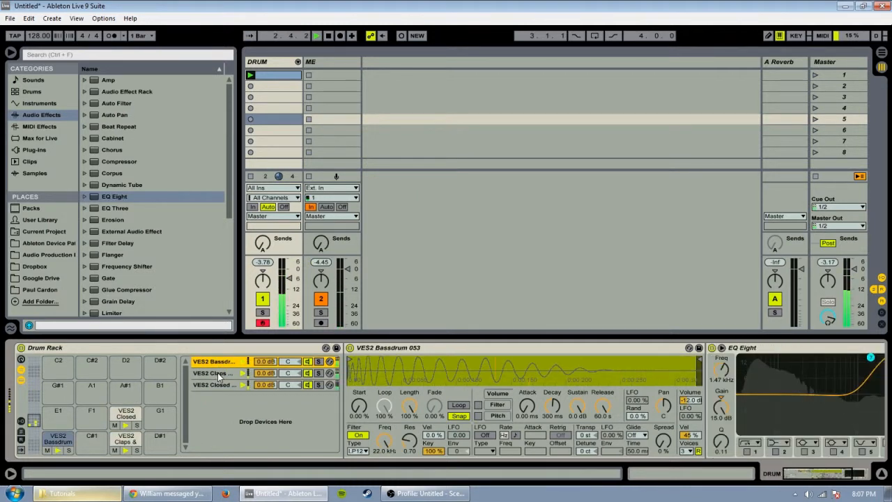
{"action": "left_click", "coordinate": [217, 374]}
{"action": "left_click", "coordinate": [218, 386]}
{"action": "left_click", "coordinate": [217, 374]}
{"action": "left_click", "coordinate": [221, 362]}
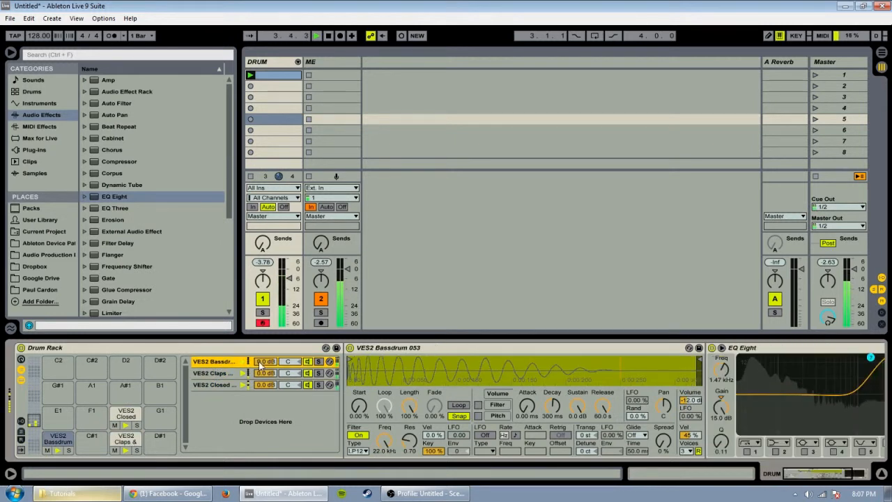
- Try lowering the bassdrum chain's volume to -inf dB, deactivating the chain and soloing it, reverting each change
{"action": "left_click_drag", "start_coordinate": [271, 363], "coordinate": [271, 425]}
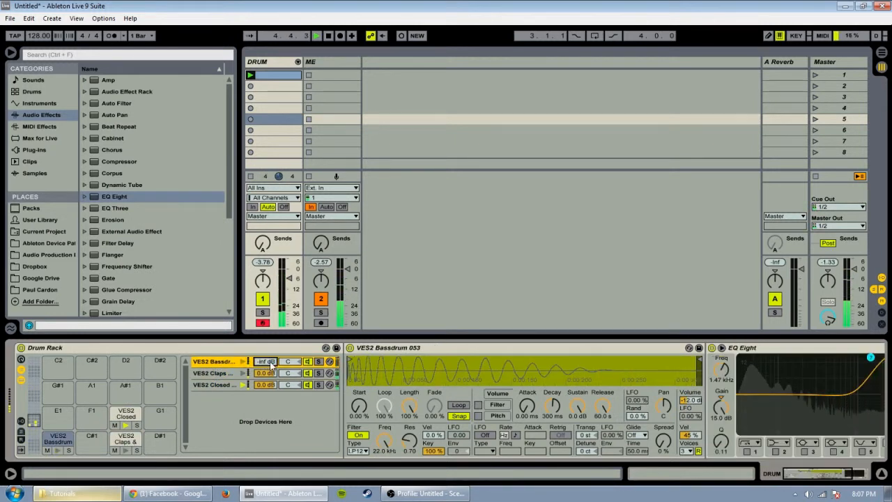
{"action": "key", "text": "ctrl+z"}
{"action": "left_click", "coordinate": [308, 362]}
{"action": "left_click", "coordinate": [308, 362]}
{"action": "left_click", "coordinate": [319, 363]}
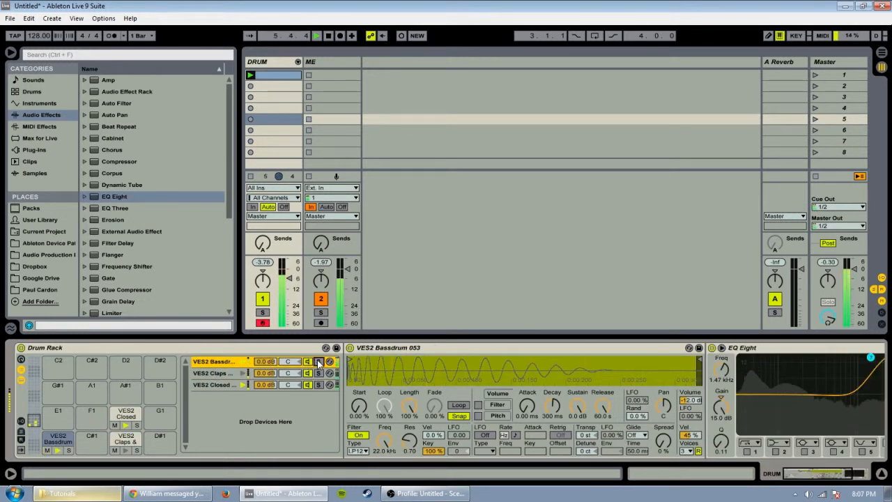
{"action": "left_click", "coordinate": [318, 363]}
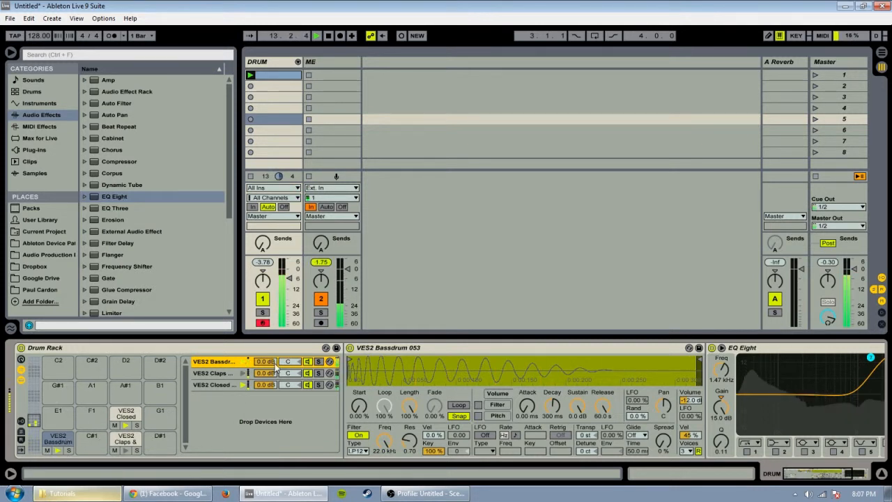
- Try panning the bassdrum chain in both directions, undoing each pan change
{"action": "left_click_drag", "start_coordinate": [277, 364], "coordinate": [289, 328]}
{"action": "key", "text": "ctrl+z"}
{"action": "left_click_drag", "start_coordinate": [289, 363], "coordinate": [290, 391]}
{"action": "key", "text": "ctrl+z"}
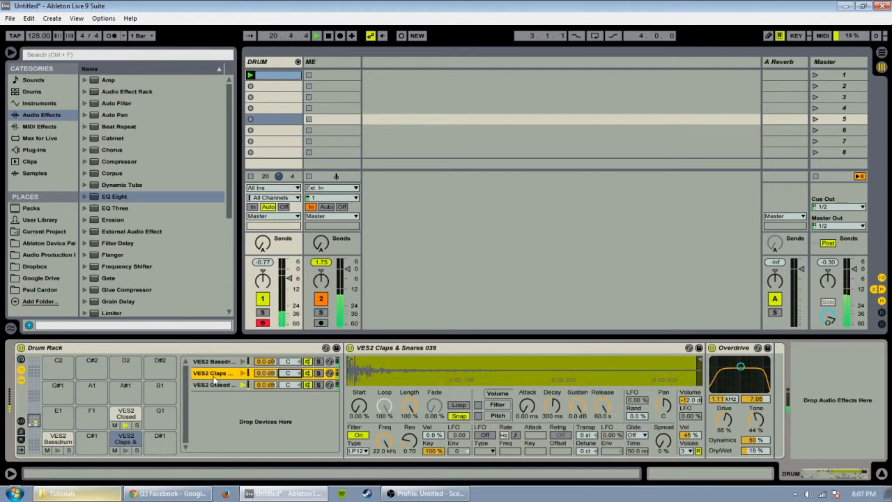
- Show the Drum Rack's return chains and add Reverb as a return chain inside the rack
{"action": "left_click", "coordinate": [21, 444]}
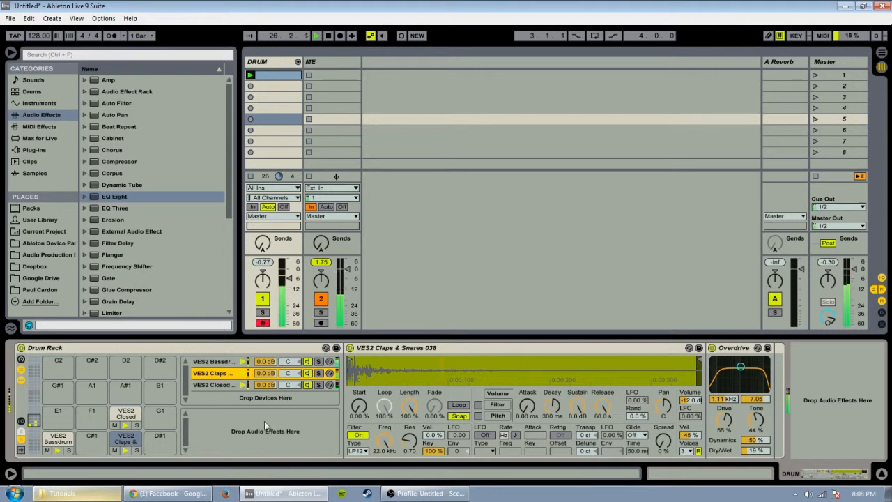
{"action": "scroll", "coordinate": [110, 272], "scroll_direction": "down", "scroll_amount": 5}
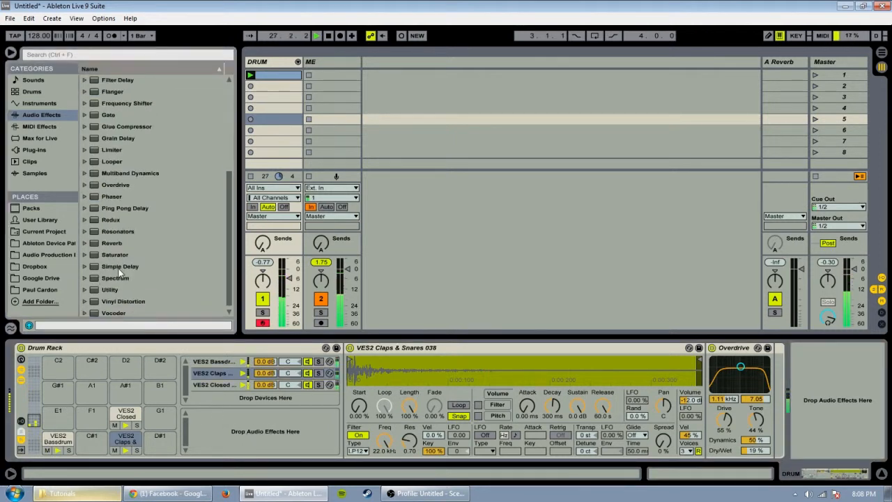
{"action": "left_click_drag", "start_coordinate": [108, 243], "coordinate": [224, 427]}
{"action": "left_click", "coordinate": [214, 416]}
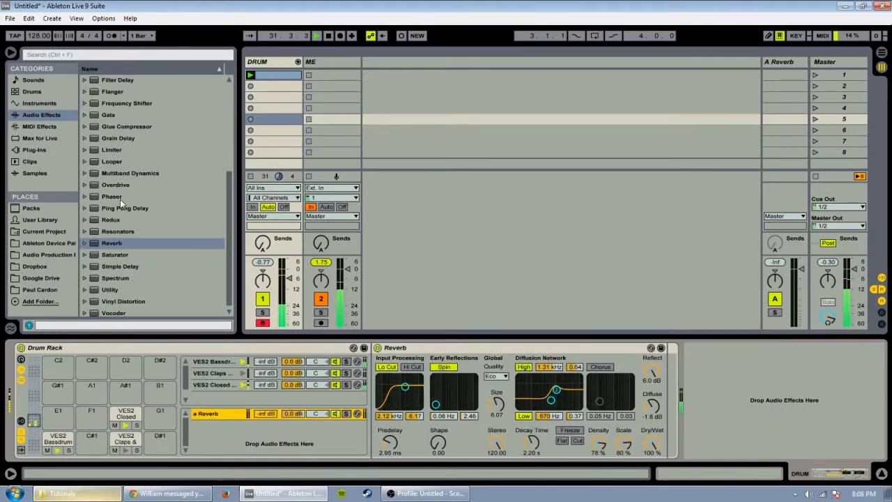
- Add EQ Eight after the Reverb in the return chain and set band 1 to a low cut at about 481 Hz
{"action": "scroll", "coordinate": [119, 199], "scroll_direction": "up", "scroll_amount": 3}
{"action": "left_click_drag", "start_coordinate": [115, 126], "coordinate": [700, 407]}
{"action": "left_click", "coordinate": [632, 452]}
{"action": "left_click", "coordinate": [636, 443]}
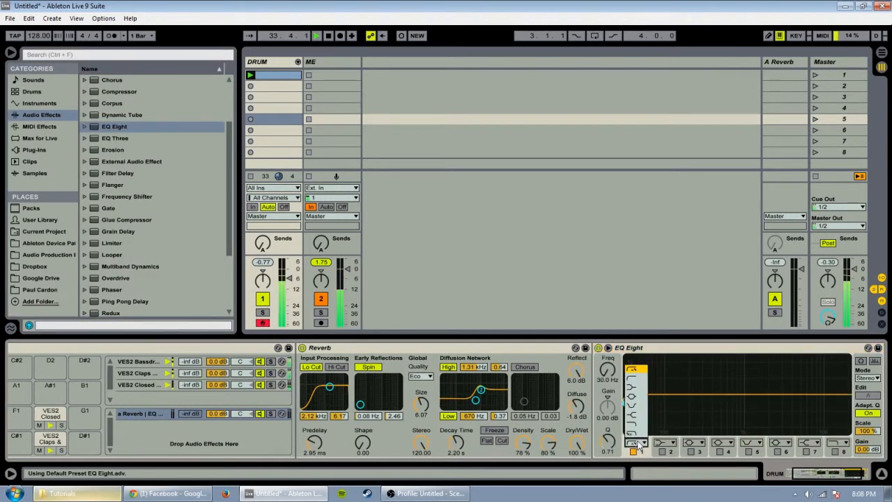
{"action": "left_click", "coordinate": [635, 383]}
{"action": "left_click_drag", "start_coordinate": [627, 394], "coordinate": [719, 403]}
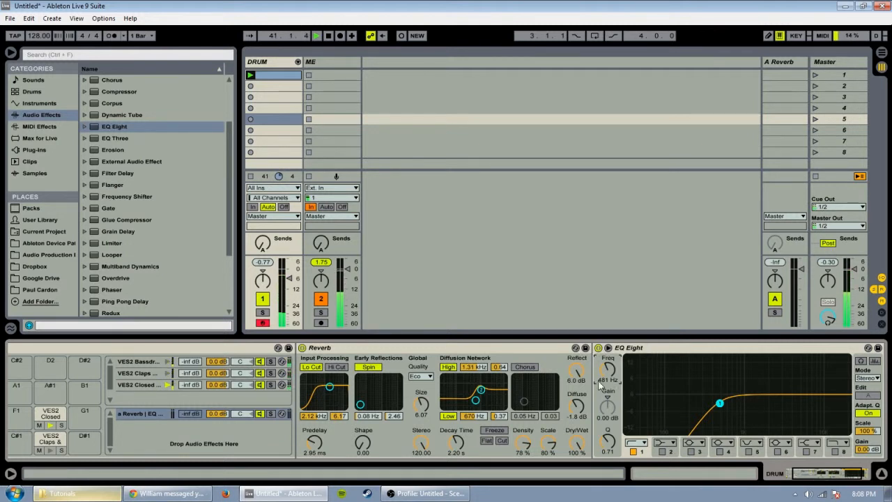
- Fold and unfold the return chain's Reverb and EQ Eight devices, leaving Reverb unfolded and EQ Eight folded
{"action": "left_click", "coordinate": [384, 348]}
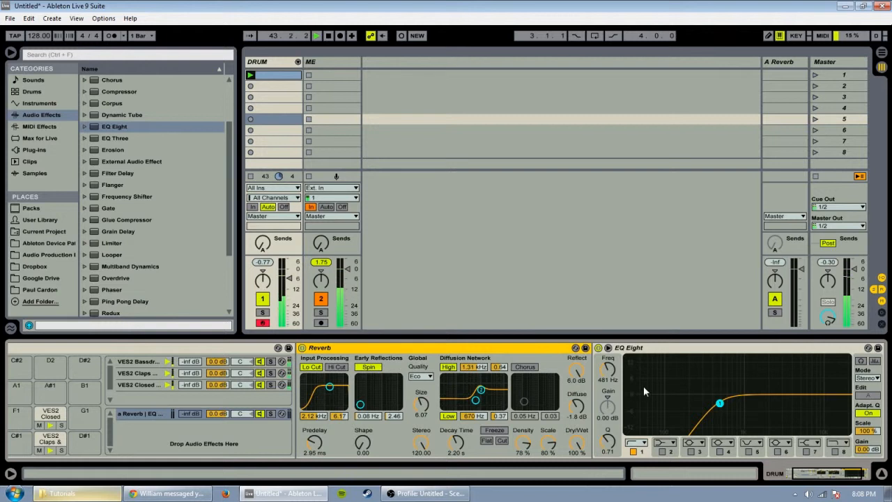
{"action": "double_click", "coordinate": [419, 350]}
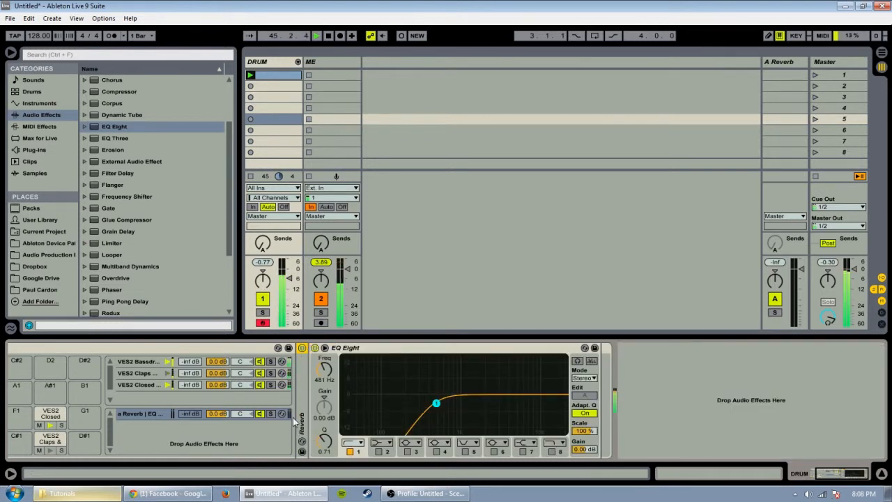
{"action": "double_click", "coordinate": [364, 348]}
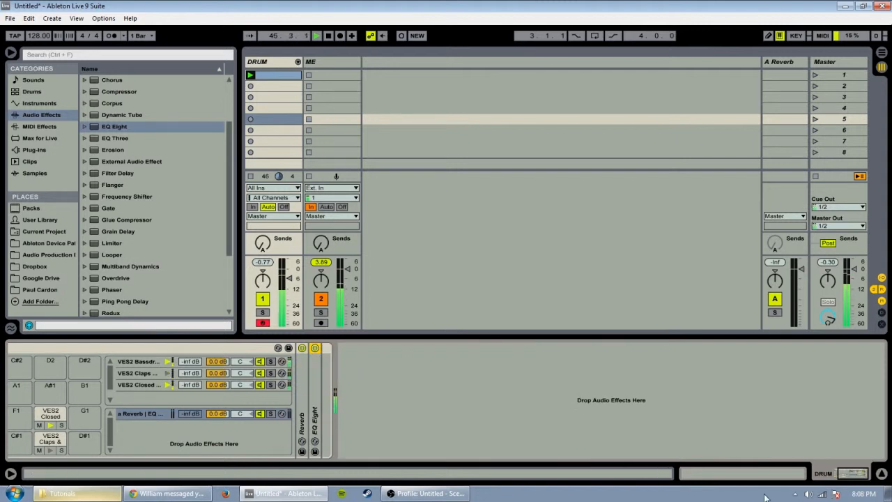
{"action": "left_click", "coordinate": [853, 476]}
{"action": "double_click", "coordinate": [377, 402]}
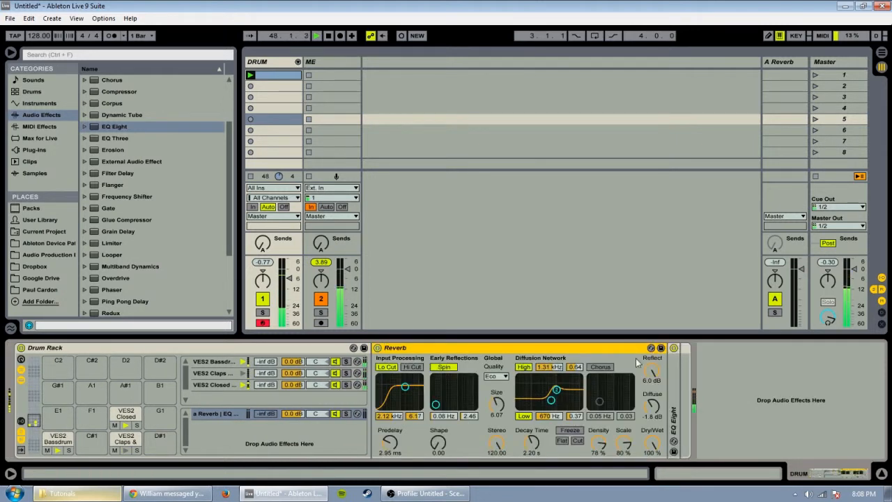
{"action": "left_click", "coordinate": [676, 412]}
{"action": "double_click", "coordinate": [675, 412]}
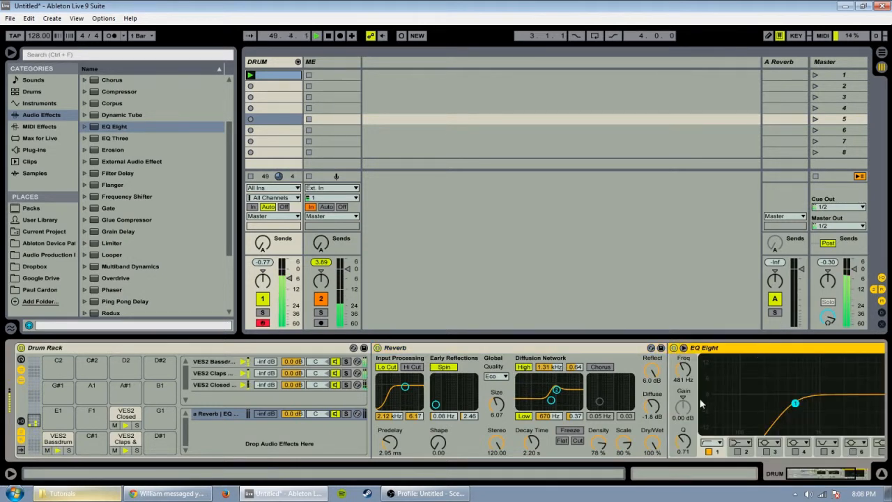
{"action": "double_click", "coordinate": [718, 354]}
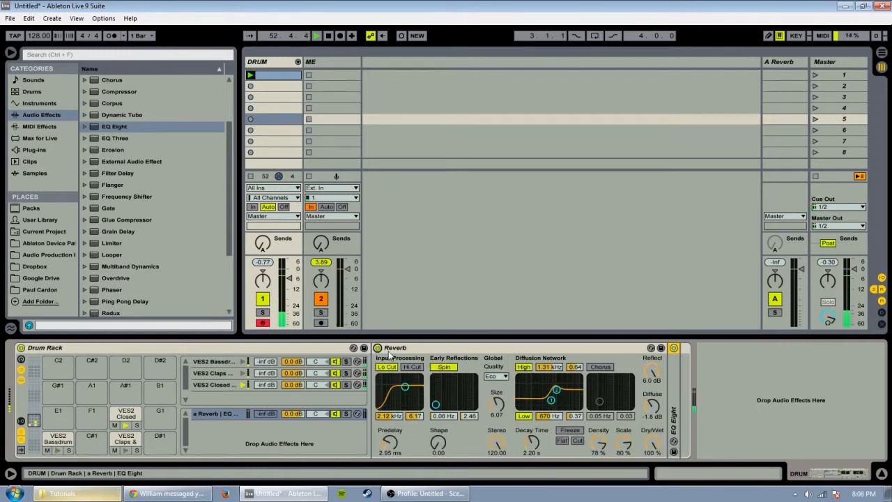
{"action": "left_click", "coordinate": [673, 348]}
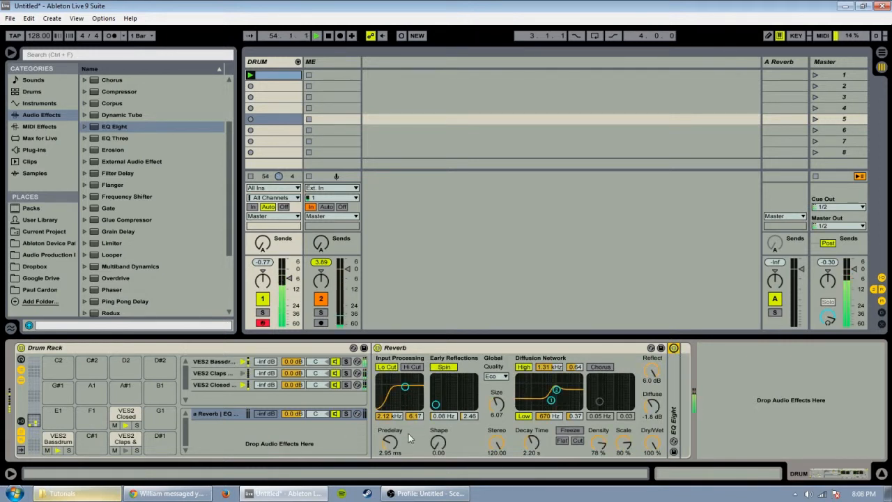
- Raise the claps and closed hi-hat chains' sends to the rack's reverb return to 0.0 dB
{"action": "left_click", "coordinate": [223, 416]}
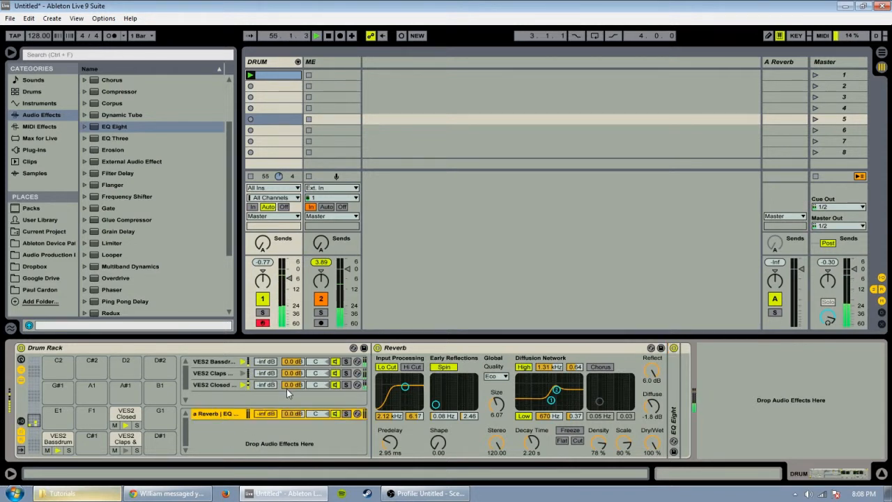
{"action": "left_click", "coordinate": [267, 364]}
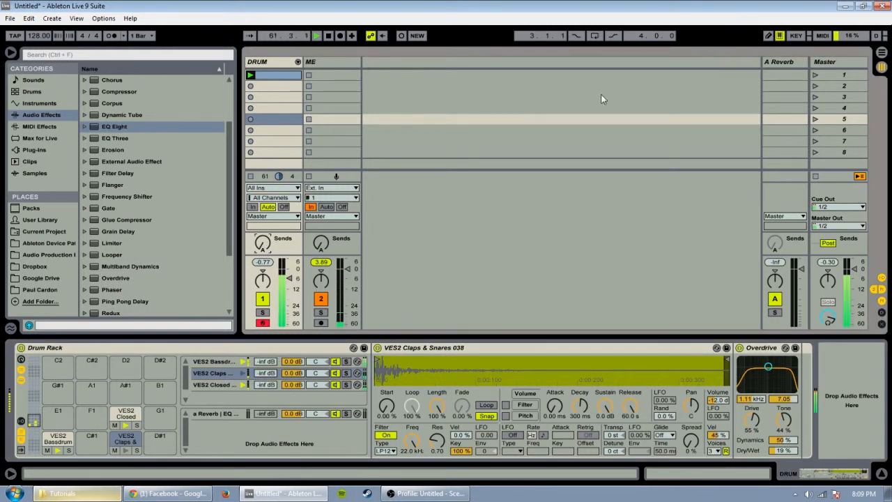
{"action": "left_click", "coordinate": [269, 375]}
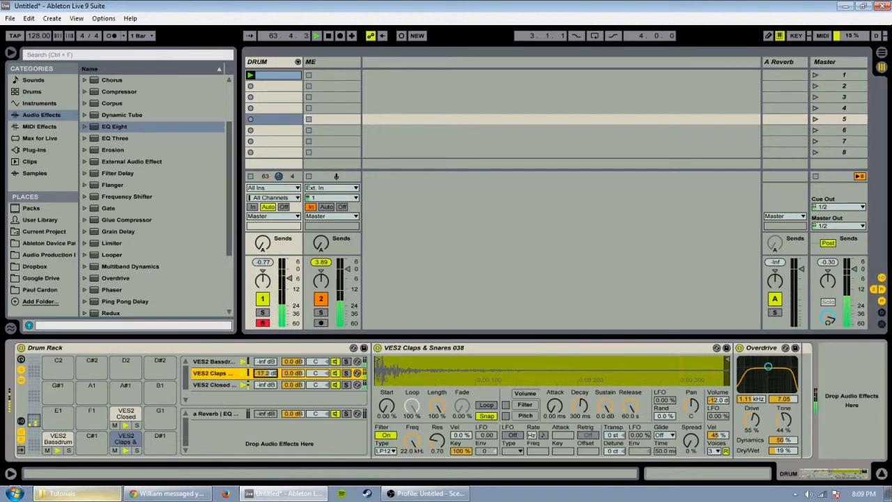
{"action": "left_click", "coordinate": [265, 385]}
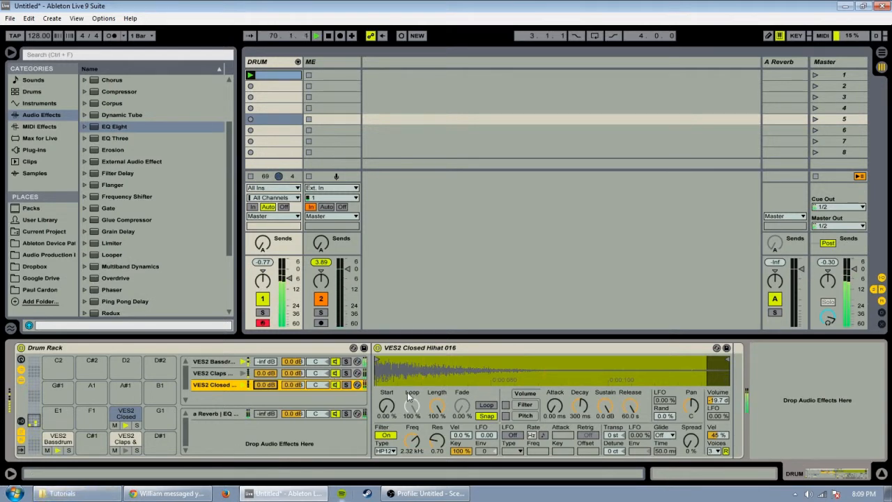
- Go through the bassdrum, claps and closed hi-hat chains twice to view their devices, ending on the claps chain
{"action": "left_click", "coordinate": [218, 361]}
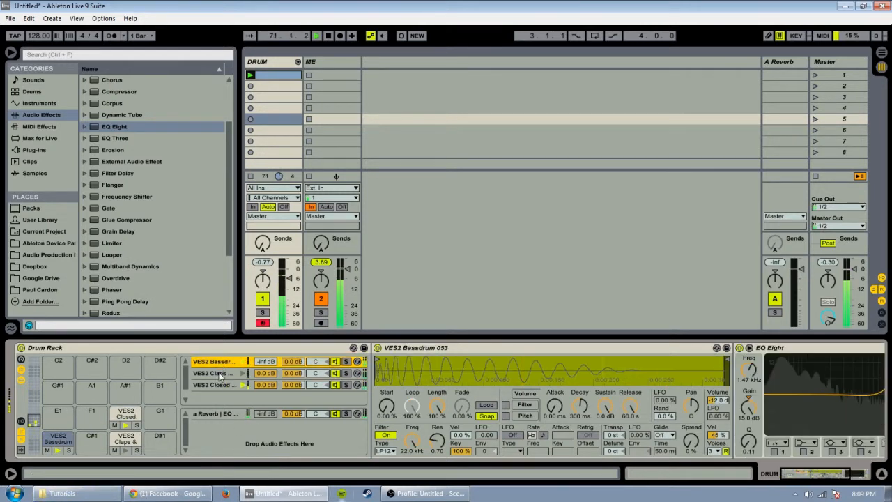
{"action": "left_click", "coordinate": [218, 374]}
{"action": "left_click", "coordinate": [213, 385]}
{"action": "left_click", "coordinate": [216, 361]}
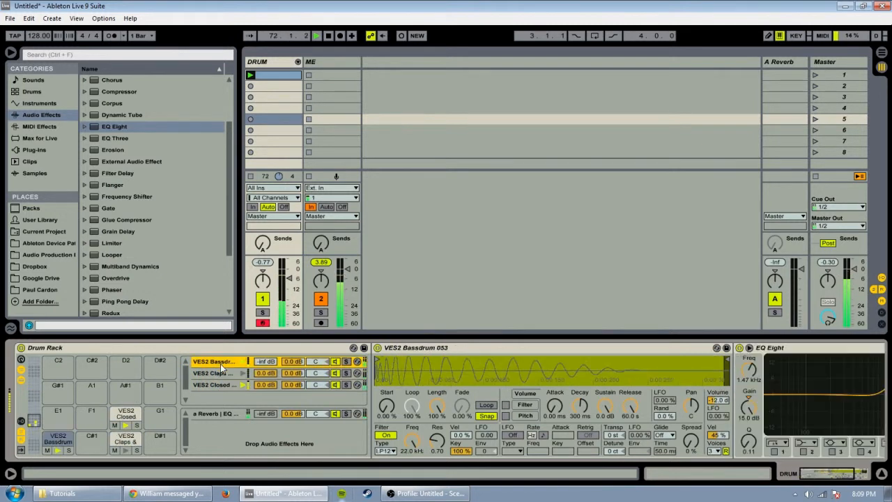
{"action": "left_click", "coordinate": [216, 373]}
{"action": "left_click", "coordinate": [216, 384]}
{"action": "left_click", "coordinate": [218, 374]}
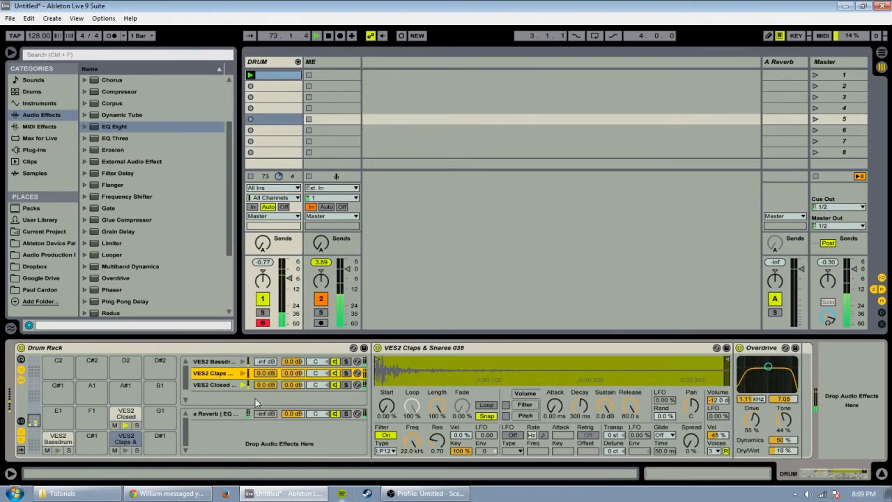
- Lower the reverb sends to -2.5 dB for claps and -6.6 dB for closed hi-hat, and display the reverb return chain
{"action": "left_click_drag", "start_coordinate": [266, 373], "coordinate": [271, 387]}
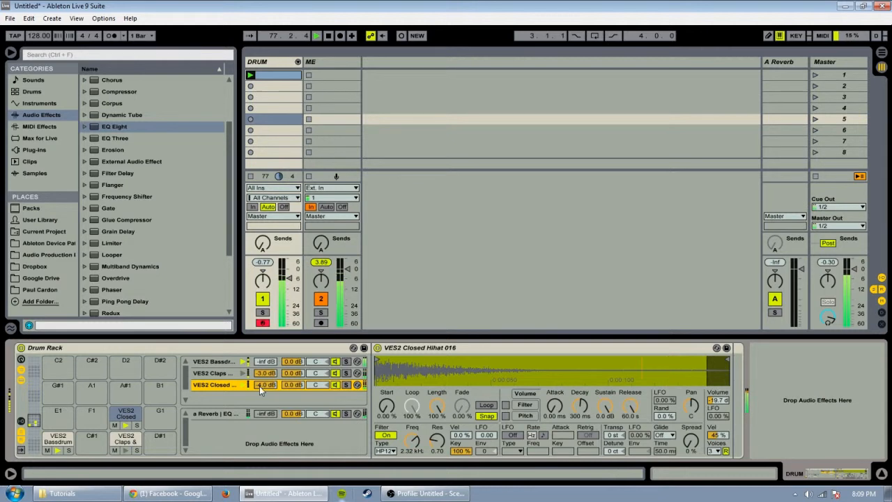
{"action": "mouse_move", "coordinate": [260, 386]}
{"action": "left_mouse_down"}
{"action": "mouse_move", "coordinate": [260, 394]}
{"action": "mouse_move", "coordinate": [265, 370]}
{"action": "left_mouse_up"}
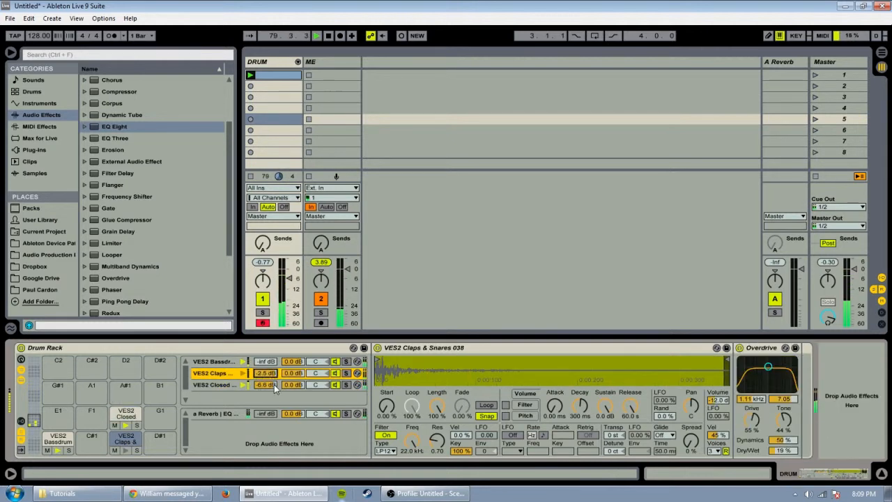
{"action": "left_click", "coordinate": [224, 416]}
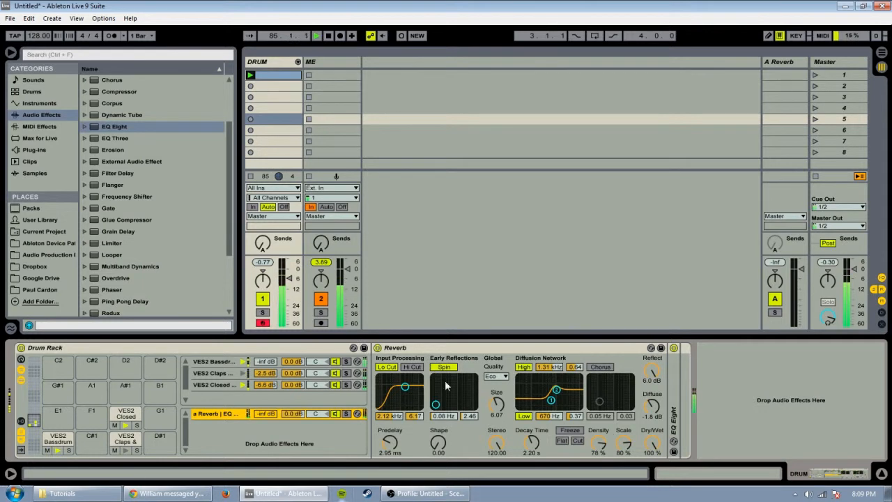
- Alternate between the closed hi-hat and claps chains to view their devices, ending on the reverb return chain
{"action": "left_click", "coordinate": [203, 385]}
{"action": "left_click", "coordinate": [215, 373]}
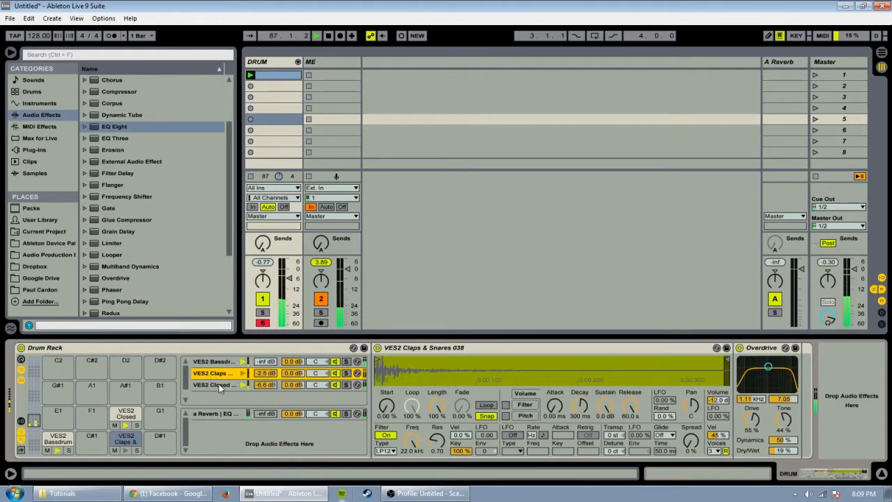
{"action": "left_click", "coordinate": [218, 385]}
{"action": "left_click", "coordinate": [218, 373]}
{"action": "left_click", "coordinate": [222, 386]}
{"action": "left_click", "coordinate": [222, 373]}
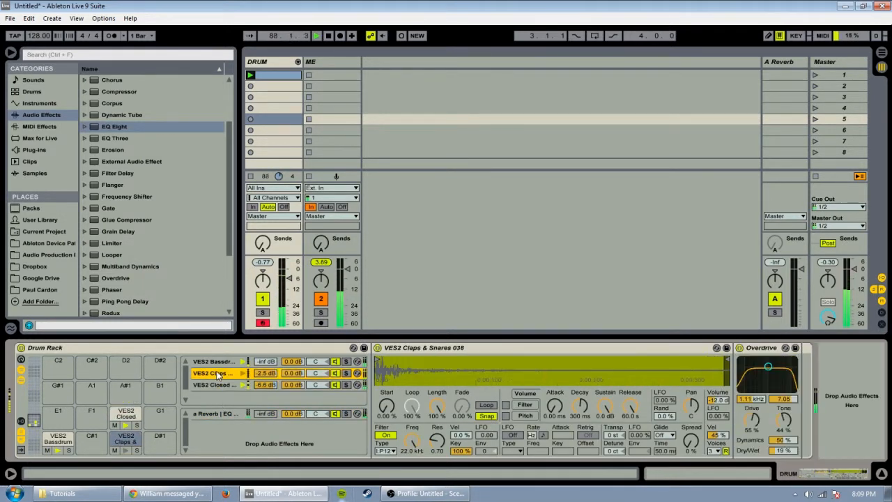
{"action": "left_click", "coordinate": [222, 385]}
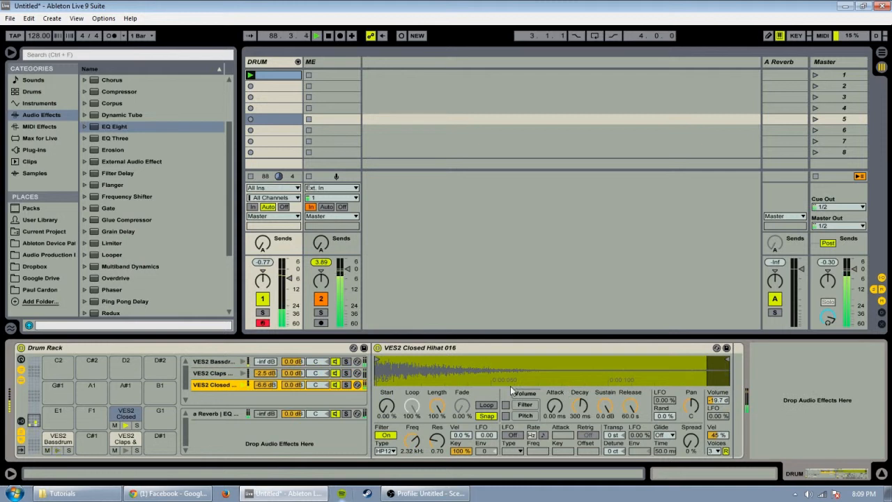
{"action": "left_click", "coordinate": [206, 414]}
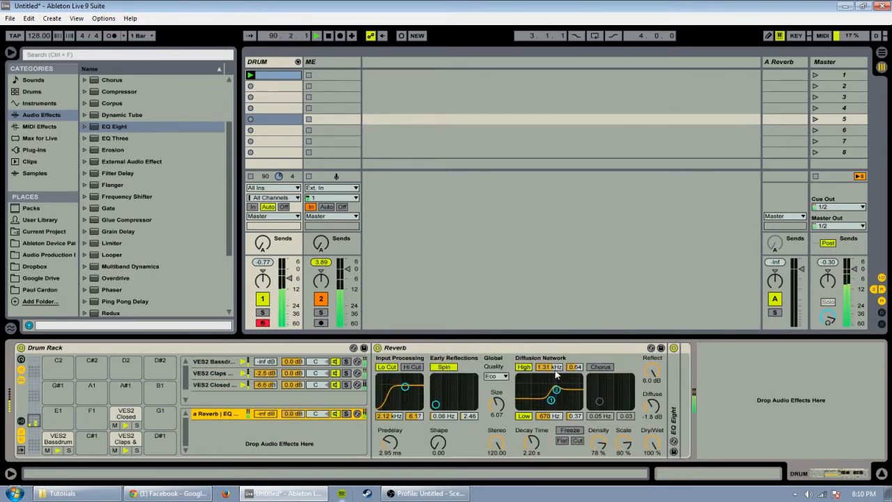
- Set the claps chain's reverb send to -4.0 dB and select the closed hi-hat chain
{"action": "left_click", "coordinate": [267, 374]}
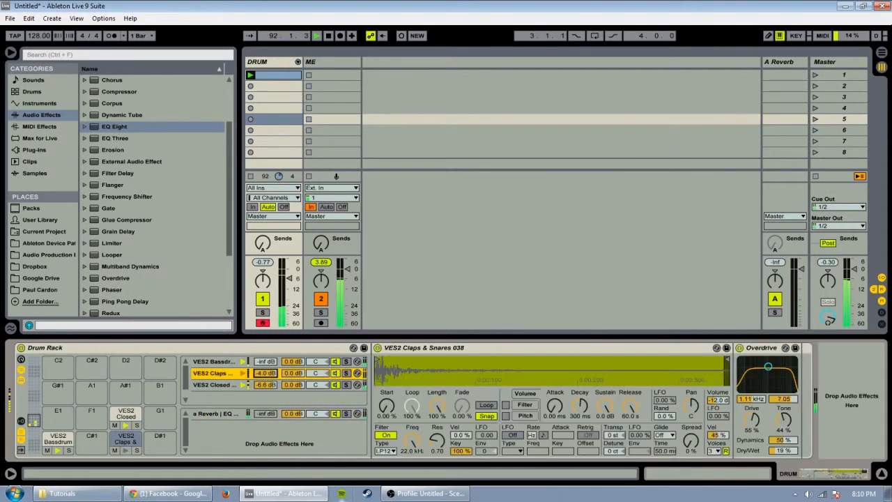
{"action": "left_click", "coordinate": [270, 386]}
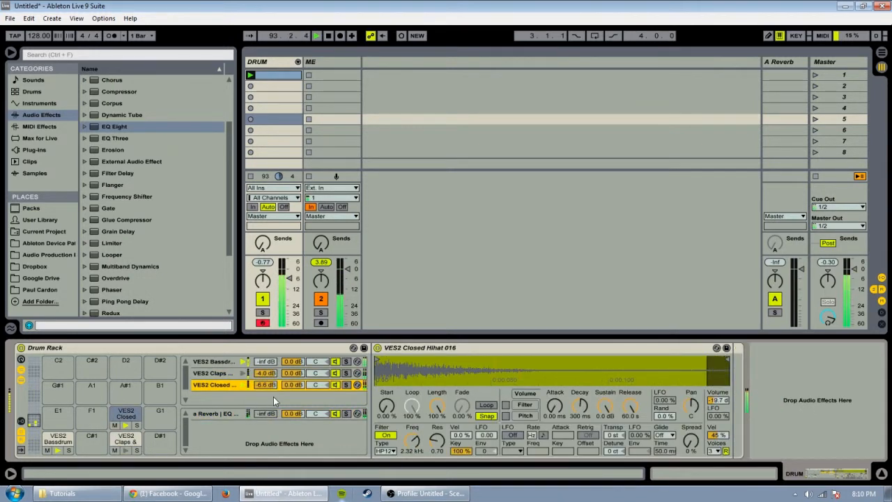
{"action": "left_click", "coordinate": [282, 442]}
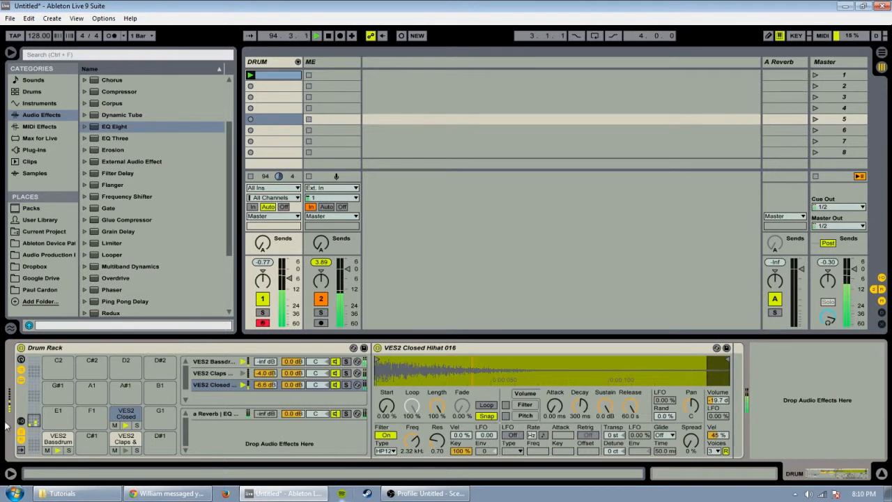
- Show the input and output settings of the rack's chains, stop playback, and examine the first bassdrum chain's receive-note options
{"action": "left_click", "coordinate": [22, 421]}
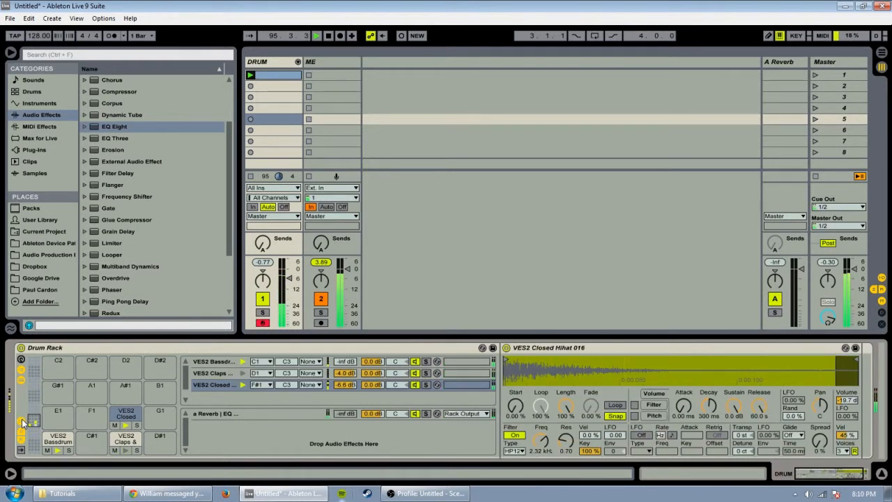
{"action": "key", "text": "space"}
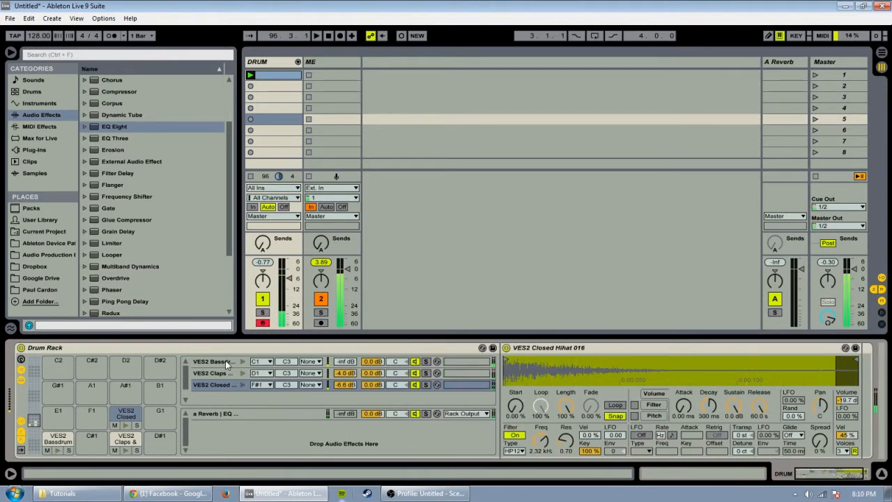
{"action": "left_click", "coordinate": [225, 360]}
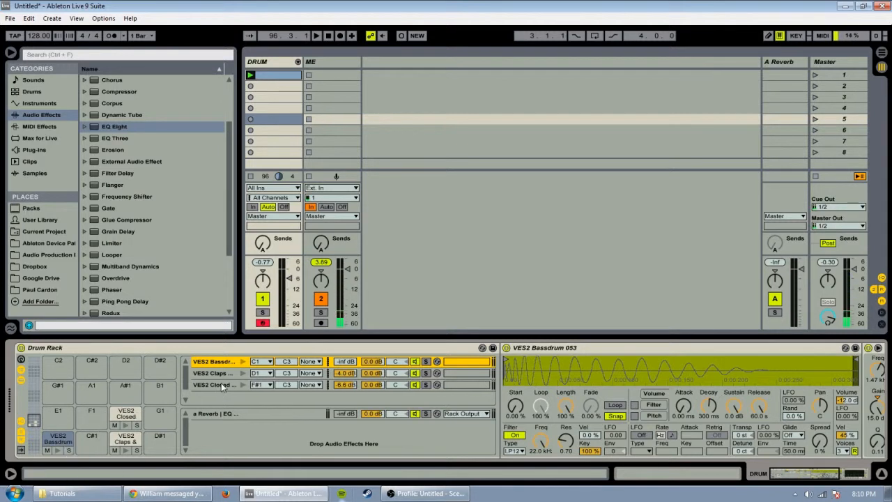
{"action": "left_click", "coordinate": [265, 361]}
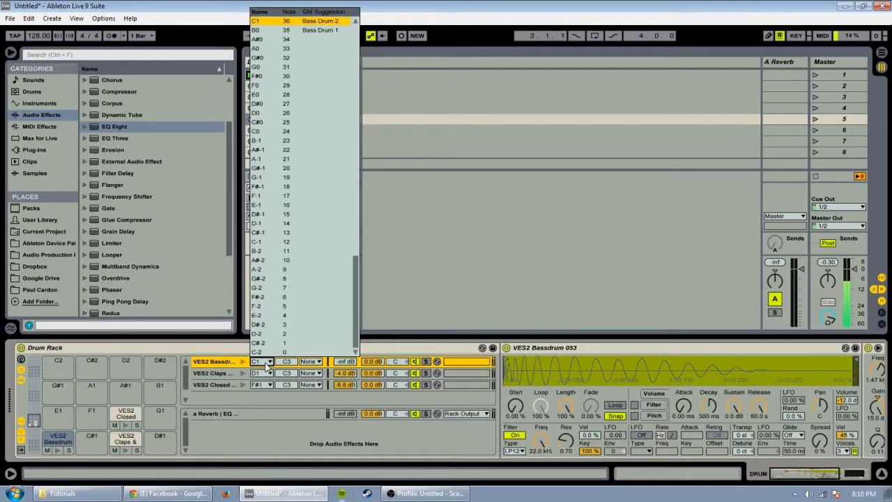
{"action": "scroll", "coordinate": [300, 169], "scroll_direction": "up", "scroll_amount": 12}
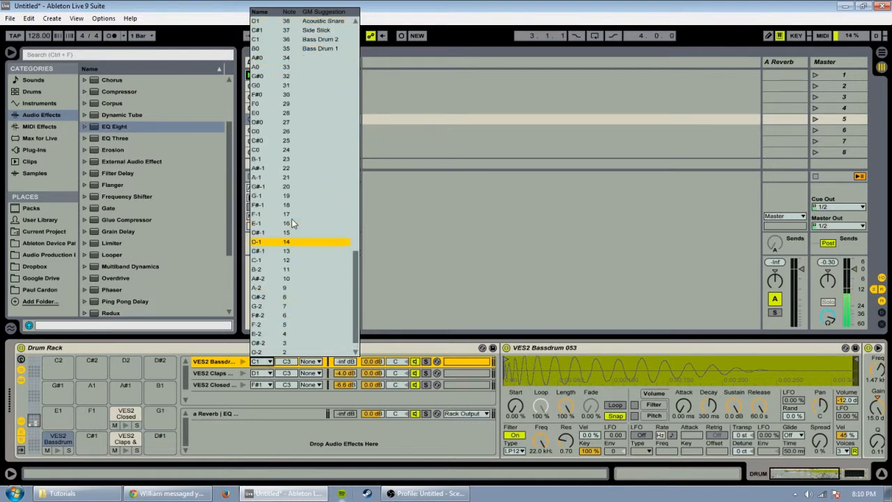
{"action": "scroll", "coordinate": [315, 333], "scroll_direction": "down", "scroll_amount": 1}
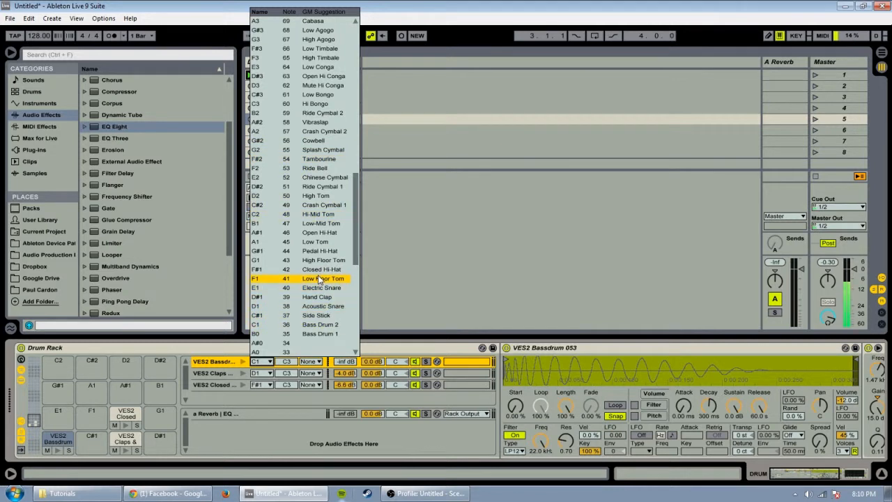
{"action": "left_click", "coordinate": [252, 391]}
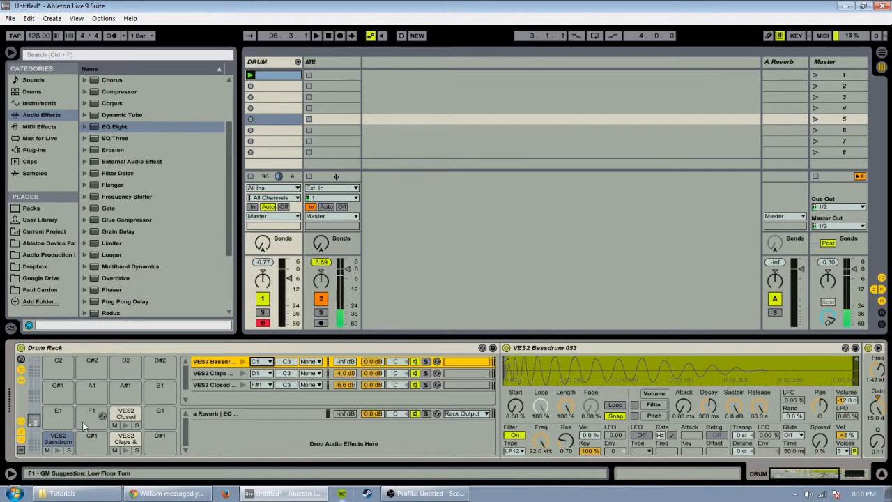
- Duplicate the C1 bassdrum pad onto the C#1 pad and select the copy
{"action": "mouse_move", "coordinate": [52, 445]}
{"action": "left_mouse_down"}
{"action": "mouse_move", "coordinate": [69, 396]}
{"action": "mouse_move", "coordinate": [87, 400]}
{"action": "mouse_move", "coordinate": [58, 395]}
{"action": "mouse_move", "coordinate": [57, 439]}
{"action": "left_mouse_up"}
{"action": "right_click", "coordinate": [57, 439]}
{"action": "left_click", "coordinate": [54, 439]}
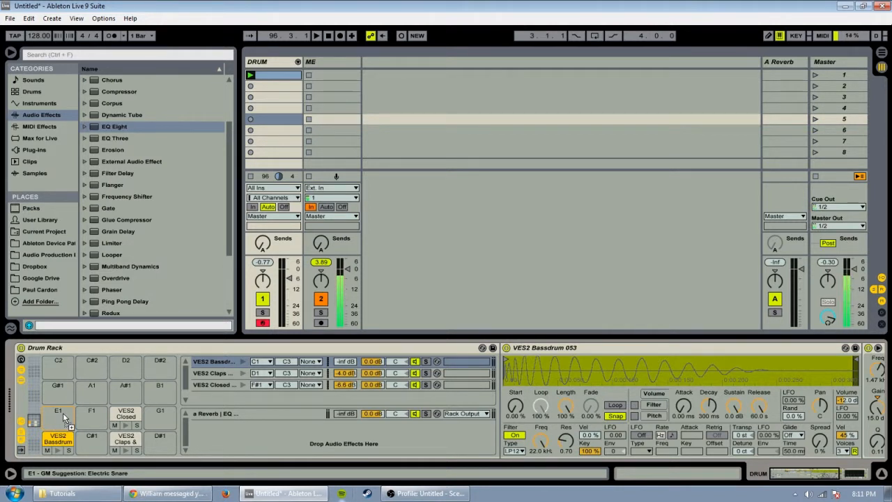
{"action": "left_click_drag", "start_coordinate": [63, 412], "coordinate": [87, 448]}
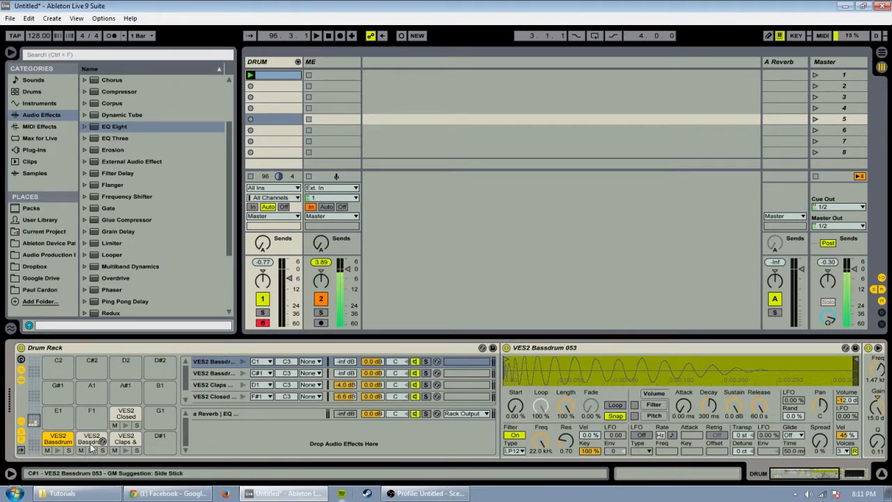
{"action": "left_click", "coordinate": [94, 441]}
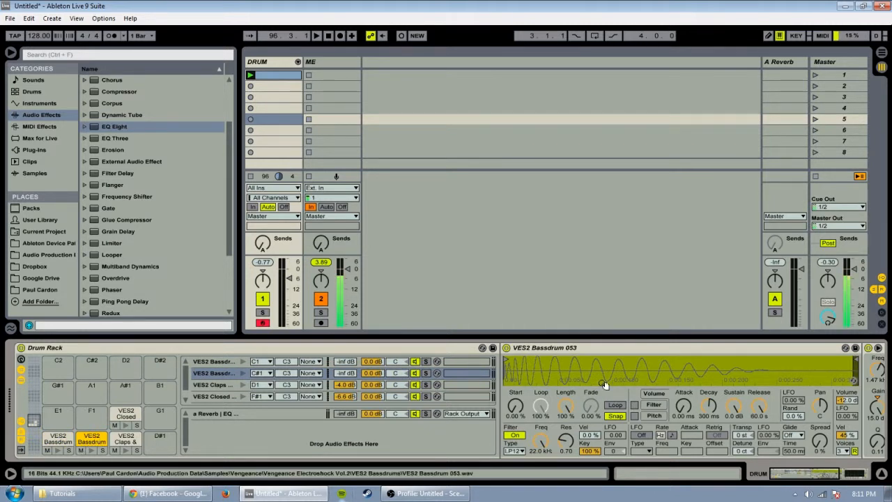
- Create a new clip in the DRUM track's second slot with C#1 bassdrum notes on all four beats
{"action": "left_click", "coordinate": [264, 75]}
{"action": "double_click", "coordinate": [274, 86]}
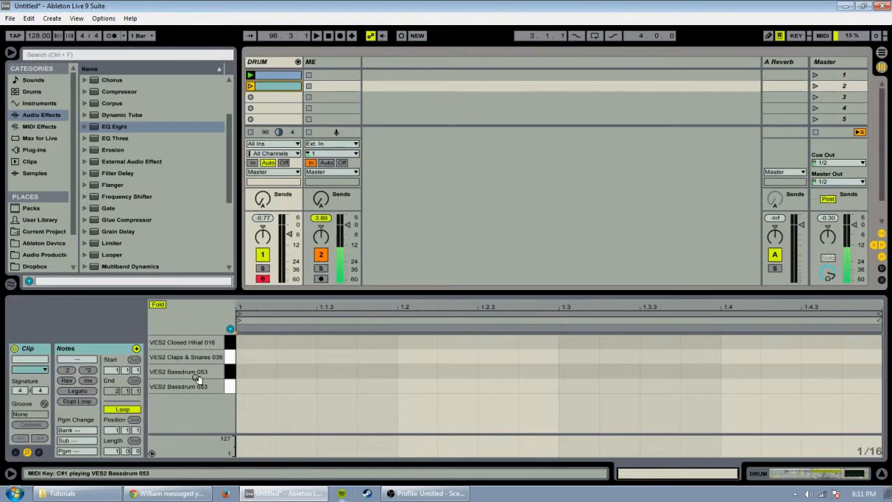
{"action": "double_click", "coordinate": [257, 371]}
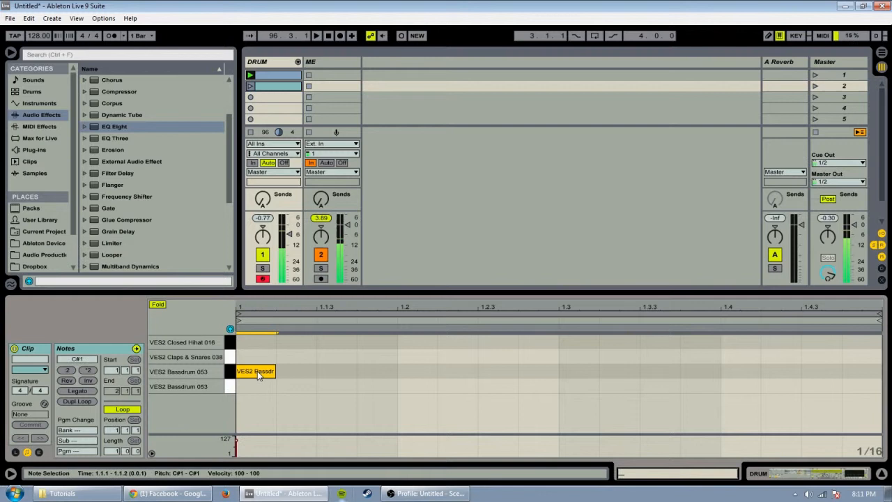
{"action": "double_click", "coordinate": [413, 371]}
{"action": "double_click", "coordinate": [575, 371]}
{"action": "double_click", "coordinate": [745, 376]}
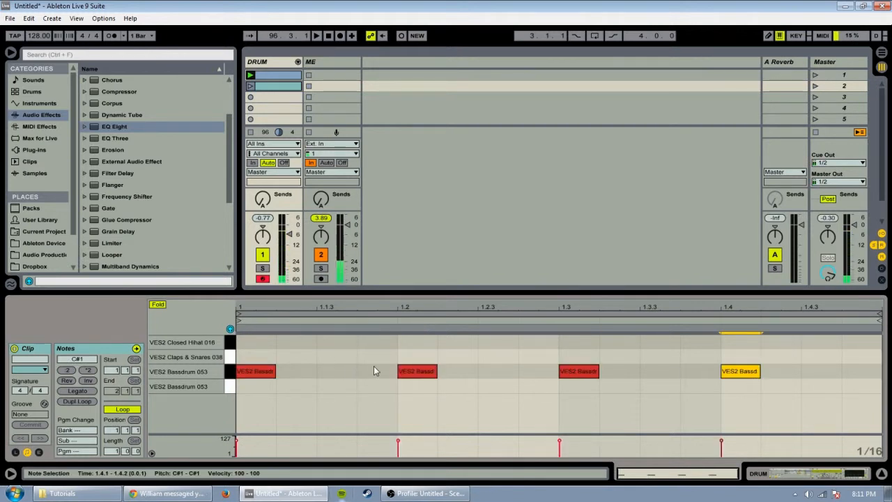
- Add claps on beats 2 and 3 of the new clip and copy in the closed hi-hat notes from the first clip
{"action": "double_click", "coordinate": [417, 356]}
{"action": "double_click", "coordinate": [590, 356]}
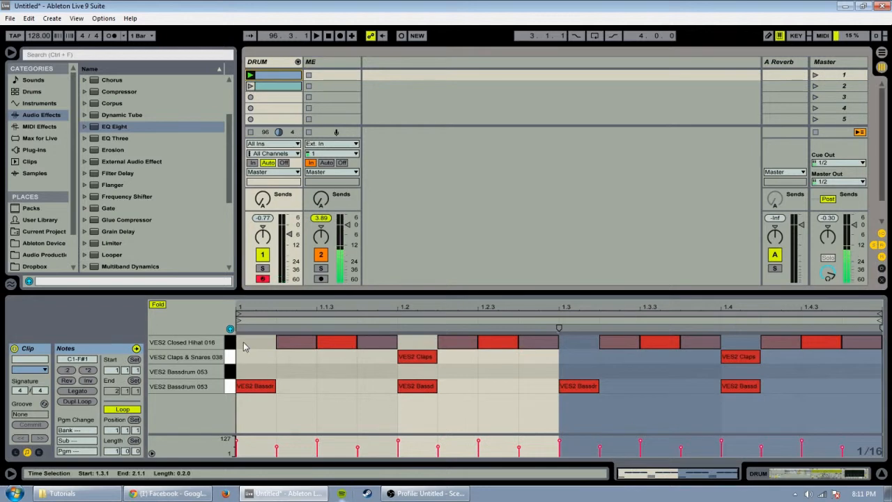
{"action": "left_click_drag", "start_coordinate": [268, 345], "coordinate": [884, 289]}
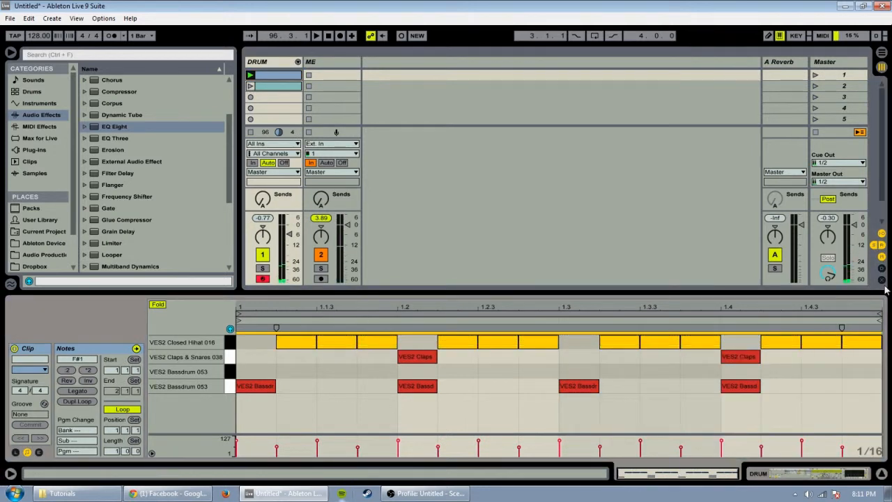
{"action": "left_click", "coordinate": [283, 88]}
{"action": "left_click", "coordinate": [239, 346]}
{"action": "key", "text": "ctrl+v"}
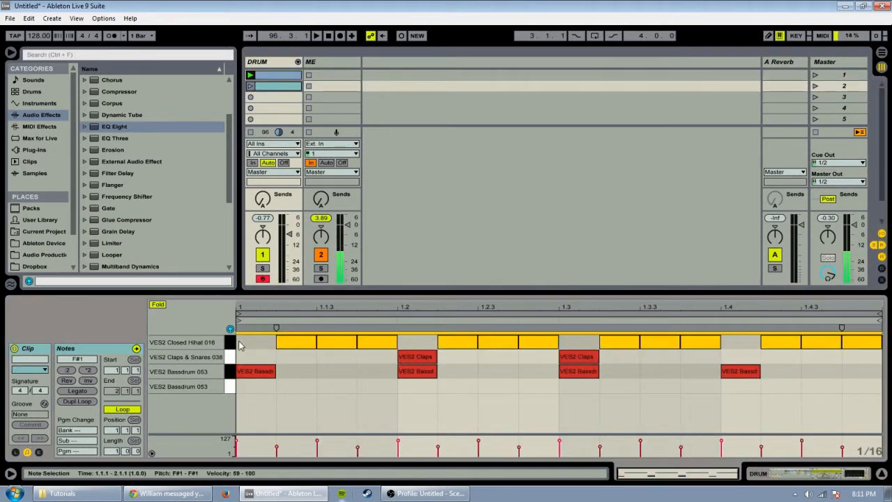
{"action": "left_click", "coordinate": [332, 406]}
- Play the second clip on the DRUM track and compare its notes with the Drum Rack's pads
{"action": "key", "text": "space"}
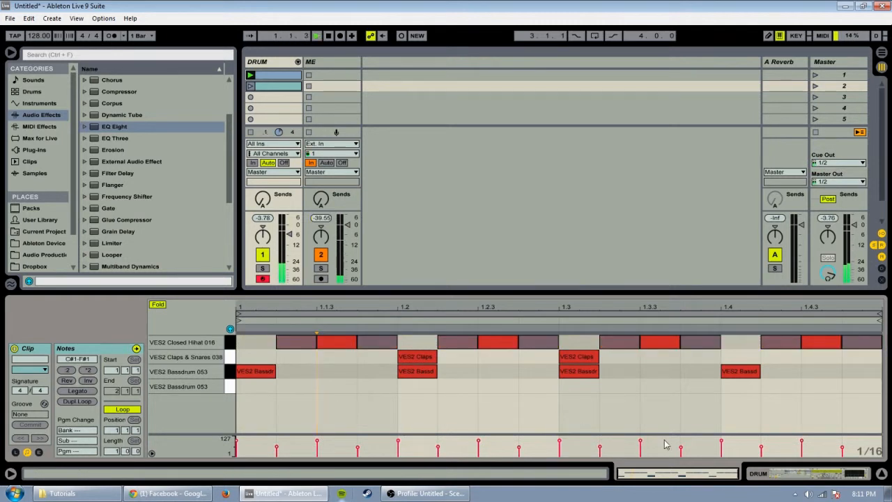
{"action": "left_click", "coordinate": [856, 476]}
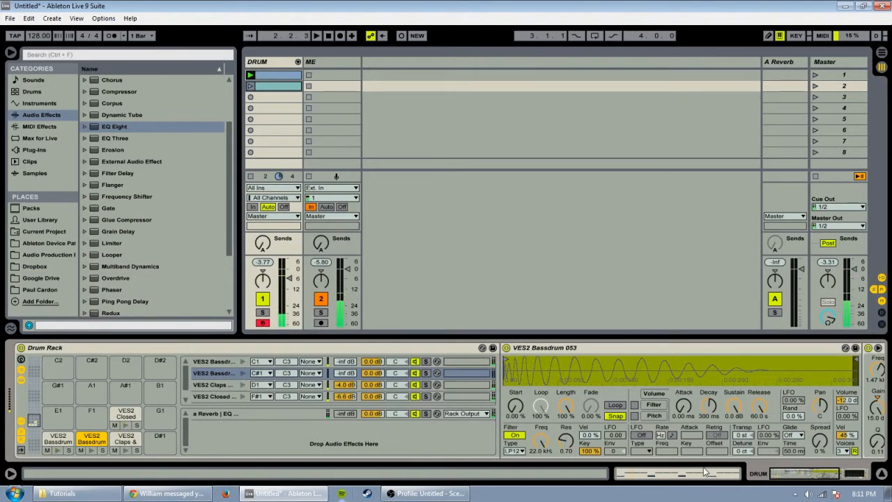
{"action": "key", "text": "shift+Tab"}
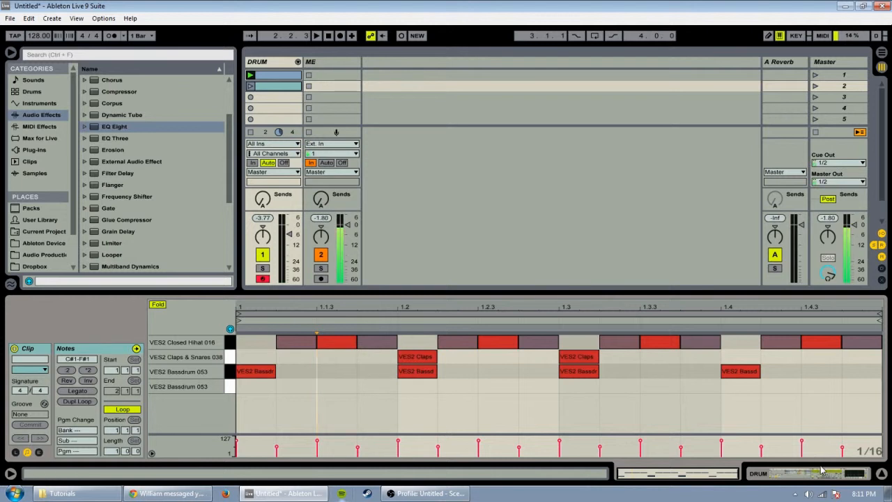
{"action": "key", "text": "shift+Tab"}
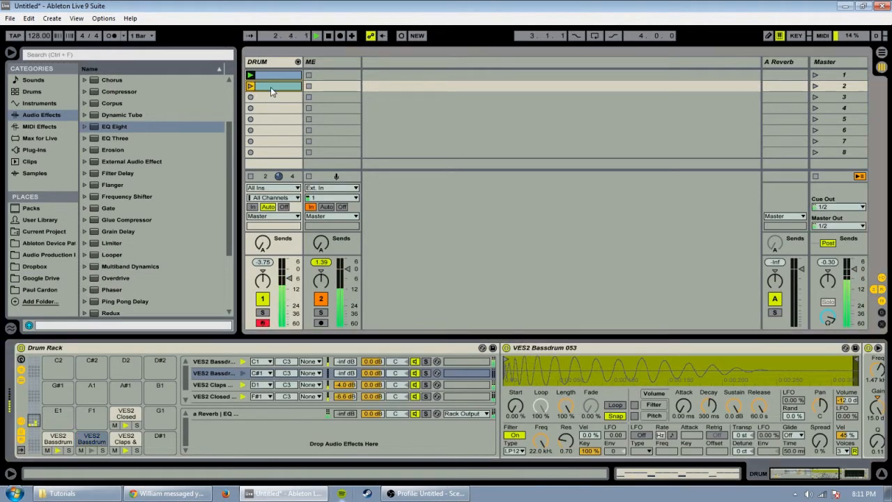
{"action": "left_click", "coordinate": [251, 86]}
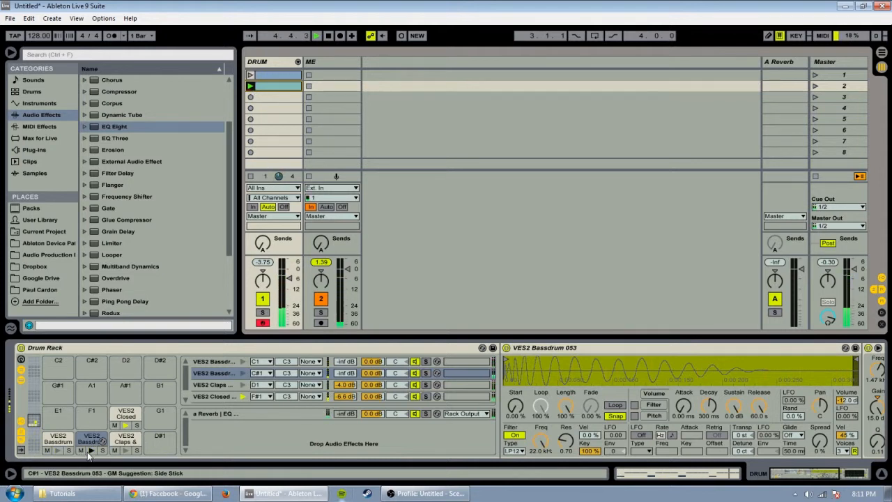
{"action": "left_click", "coordinate": [124, 441]}
{"action": "left_click", "coordinate": [843, 475]}
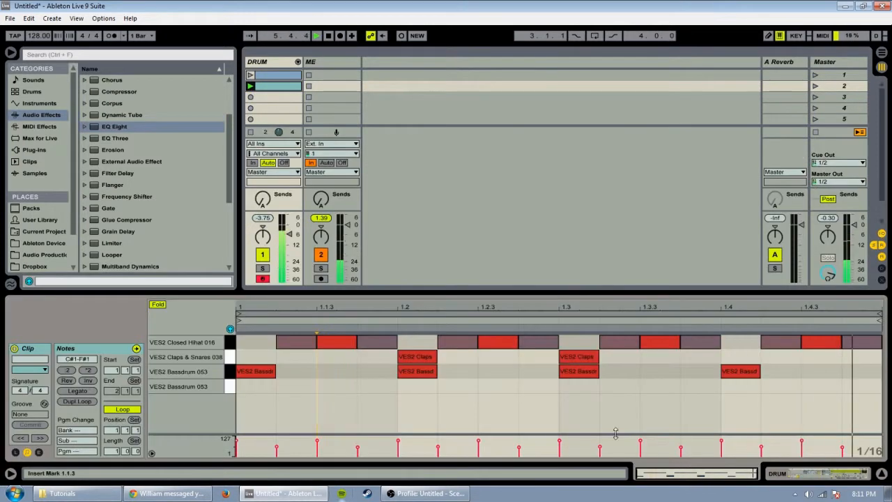
{"action": "left_click", "coordinate": [843, 475]}
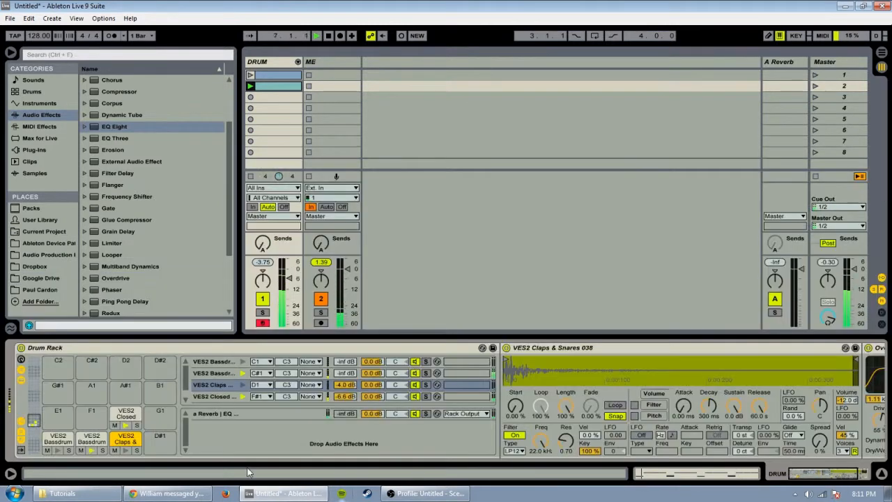
- Insert an Overdrive before the EQ Eight on the C#1 bassdrum chain and set its Dry/Wet to 27 %
{"action": "left_click", "coordinate": [92, 441]}
{"action": "scroll", "coordinate": [117, 170], "scroll_direction": "down", "scroll_amount": 4}
{"action": "scroll", "coordinate": [117, 169], "scroll_direction": "up", "scroll_amount": 5}
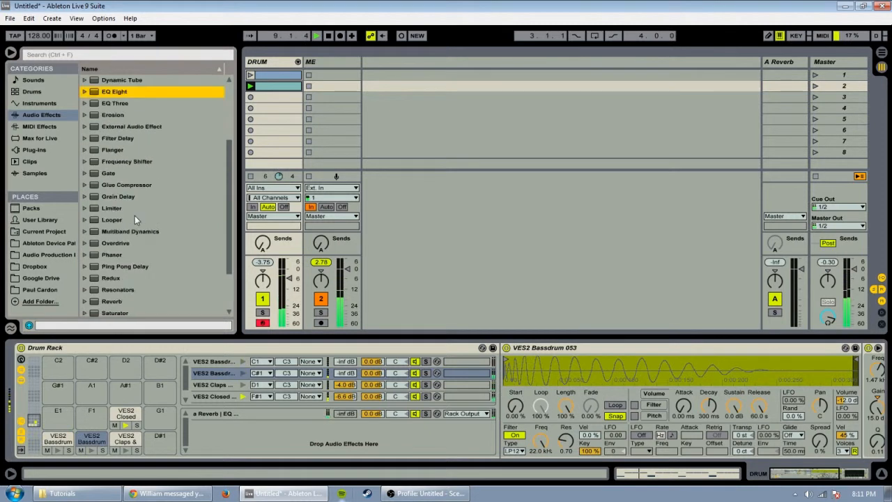
{"action": "scroll", "coordinate": [113, 195], "scroll_direction": "down", "scroll_amount": 2}
{"action": "left_click_drag", "start_coordinate": [112, 221], "coordinate": [801, 418]}
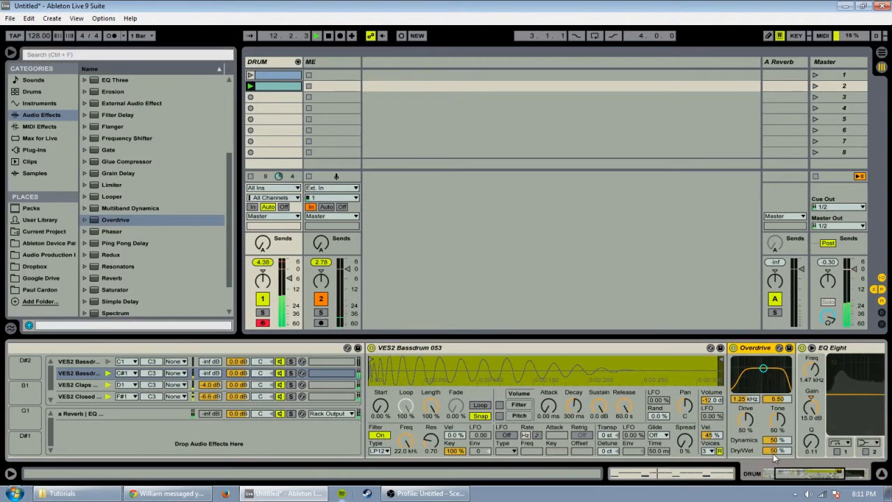
{"action": "left_click_drag", "start_coordinate": [772, 454], "coordinate": [773, 480]}
- Launch the first clip and switch back to the second to compare the plain and overdriven bassdrums
{"action": "left_click", "coordinate": [250, 74]}
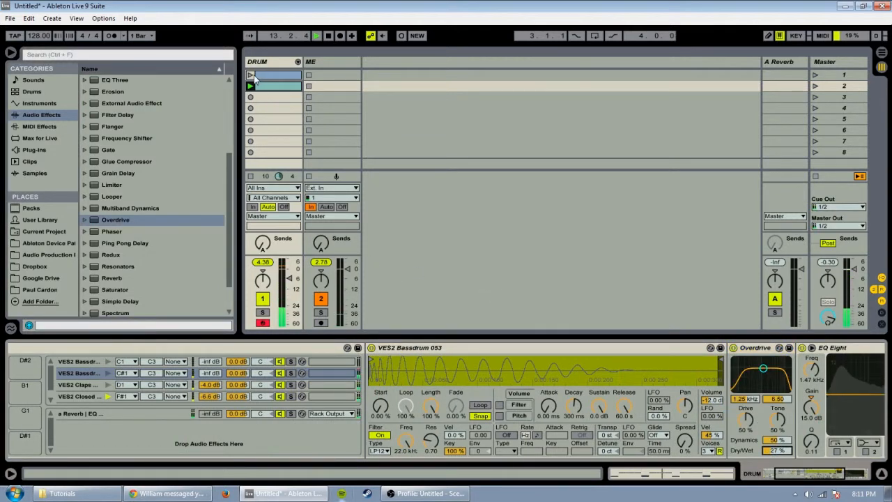
{"action": "left_click", "coordinate": [695, 477]}
{"action": "left_click_drag", "start_coordinate": [781, 477], "coordinate": [268, 461]}
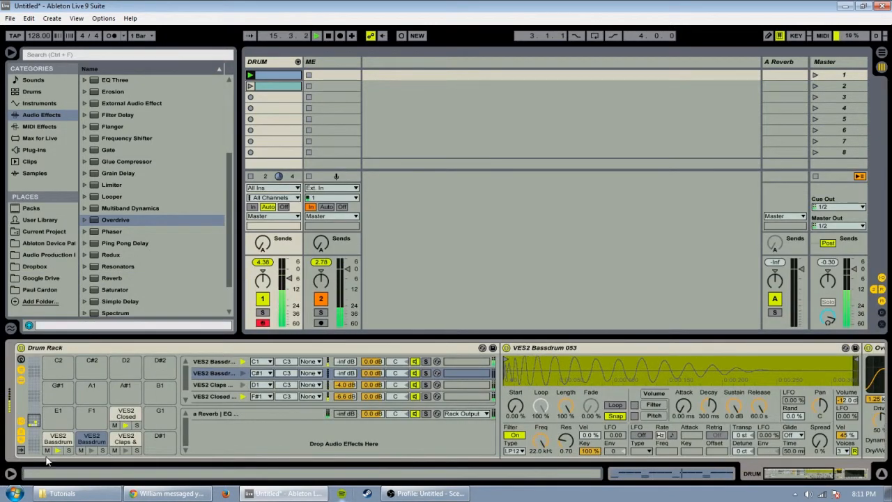
{"action": "left_click", "coordinate": [250, 86]}
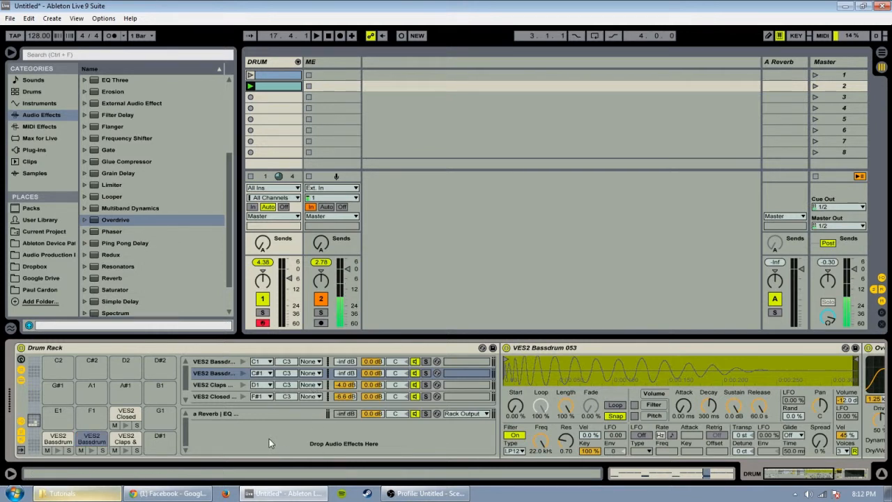
- Group the two bassdrum chains and the claps chain into a nested Drum Rack, view it, and reverse the grouping
{"action": "left_click", "coordinate": [221, 385]}
{"action": "left_click", "coordinate": [221, 395]}
{"action": "left_click", "coordinate": [221, 374]}
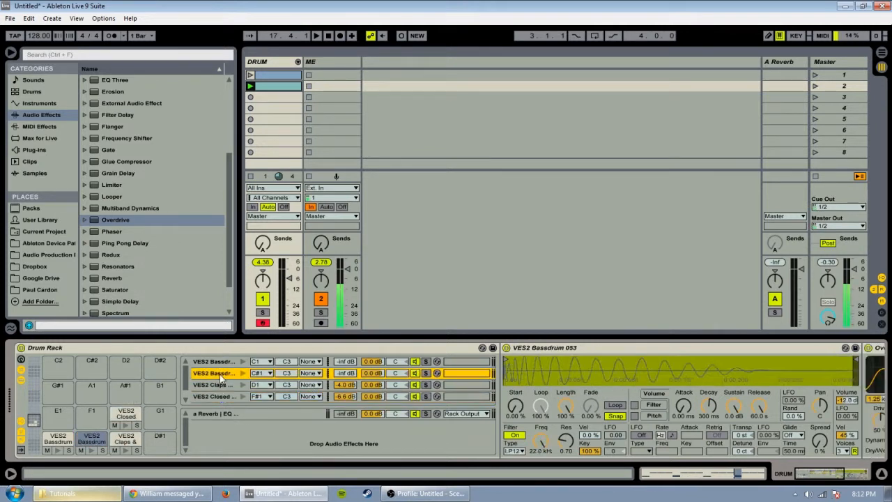
{"action": "left_click", "coordinate": [218, 363]}
{"action": "left_click", "coordinate": [221, 387]}
{"action": "left_click", "coordinate": [221, 374], "text": "shift"}
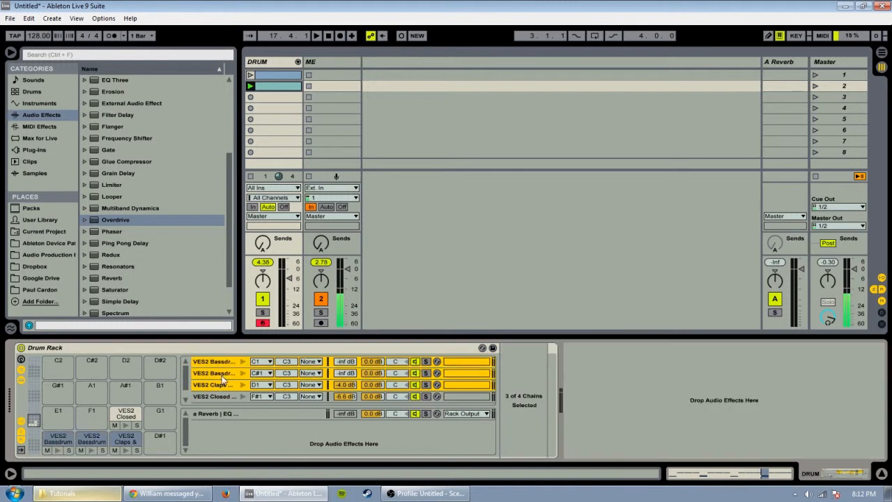
{"action": "right_click", "coordinate": [223, 376]}
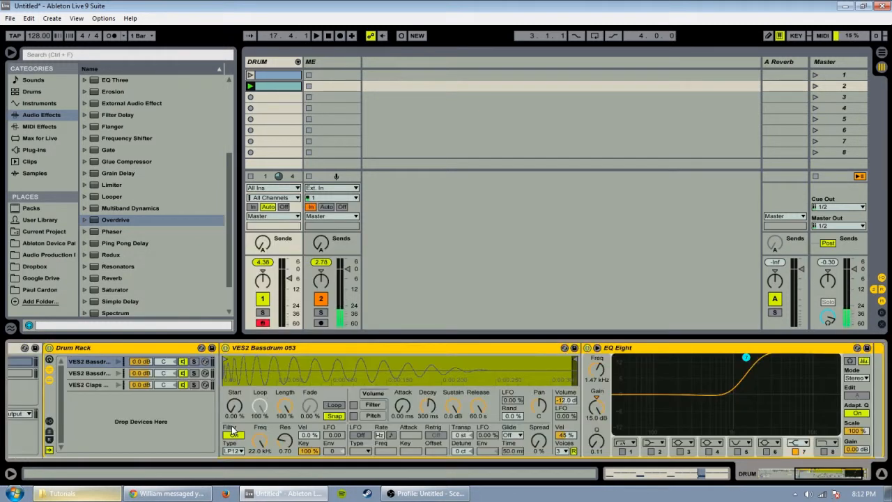
{"action": "left_click_drag", "start_coordinate": [850, 474], "coordinate": [802, 473]}
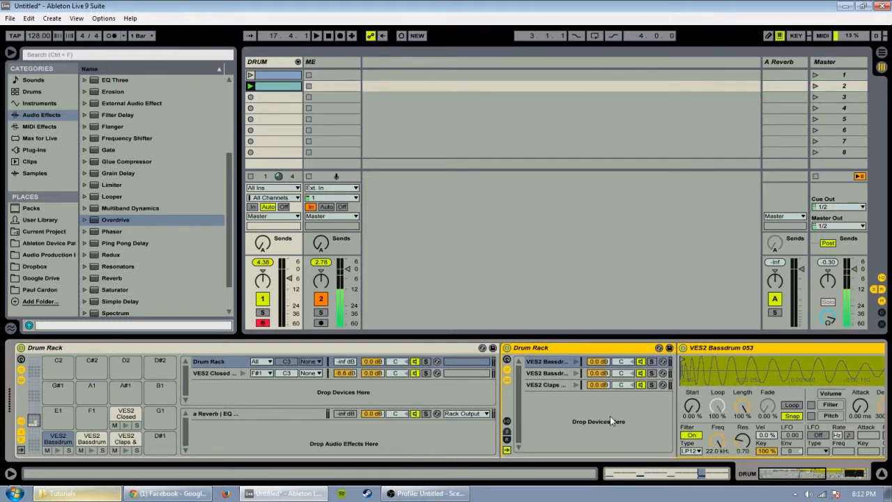
{"action": "key", "text": "ctrl+shift+g"}
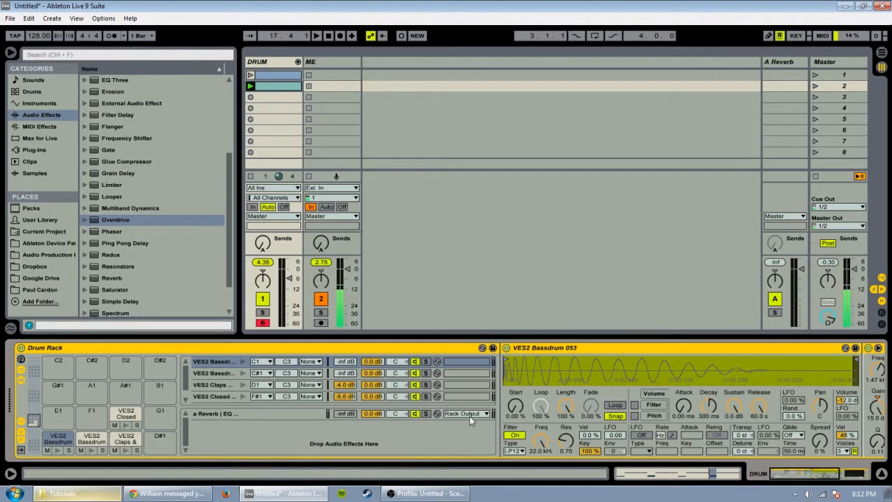
- View the reverb return chain's output options and devices, and select the C1 bassdrum pad
{"action": "left_click", "coordinate": [469, 414]}
{"action": "left_click", "coordinate": [390, 447]}
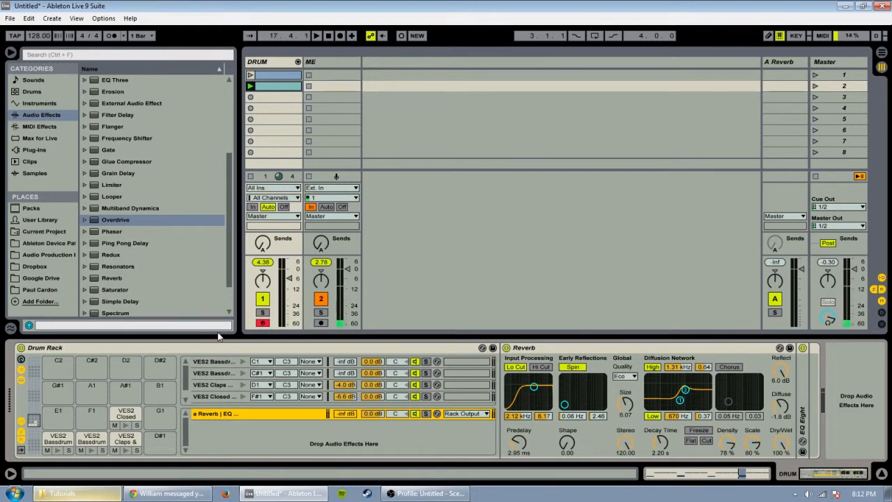
{"action": "left_click", "coordinate": [48, 444]}
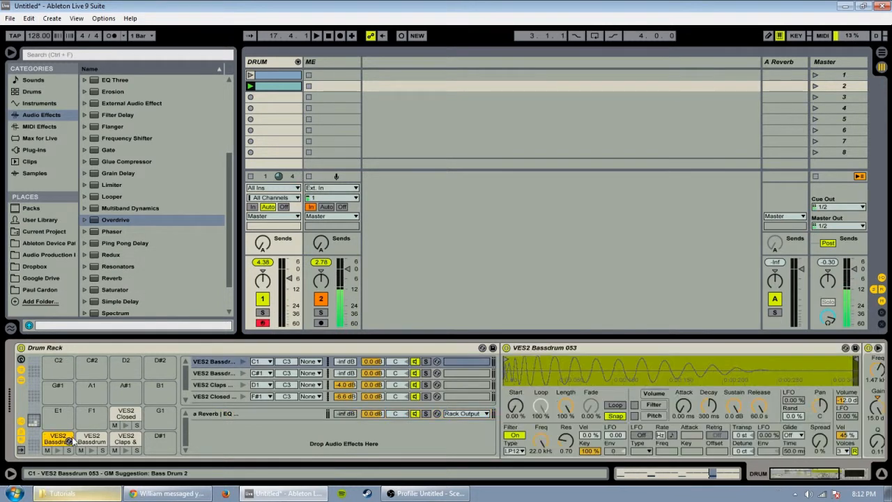
- Review the bassdrum, claps and closed hi-hat pads and their matching chains in the Drum Rack
{"action": "left_click", "coordinate": [92, 439]}
{"action": "left_click", "coordinate": [127, 439]}
{"action": "left_click", "coordinate": [126, 415]}
{"action": "left_click", "coordinate": [127, 440]}
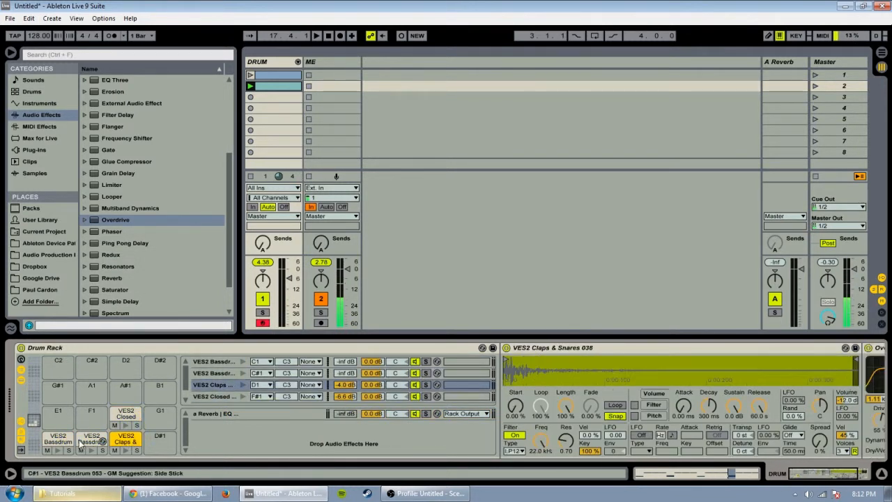
{"action": "left_click", "coordinate": [91, 438]}
{"action": "left_click", "coordinate": [58, 439]}
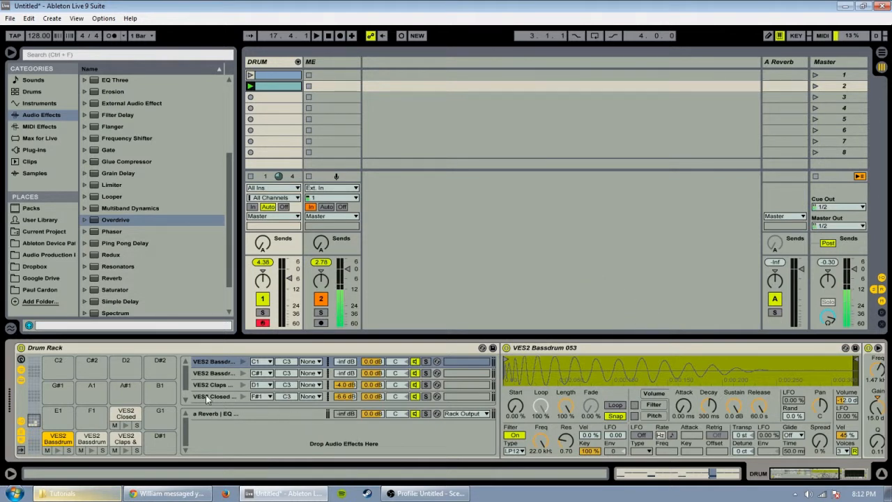
{"action": "scroll", "coordinate": [212, 398], "scroll_direction": "down", "scroll_amount": 1}
{"action": "scroll", "coordinate": [250, 387], "scroll_direction": "up", "scroll_amount": 1}
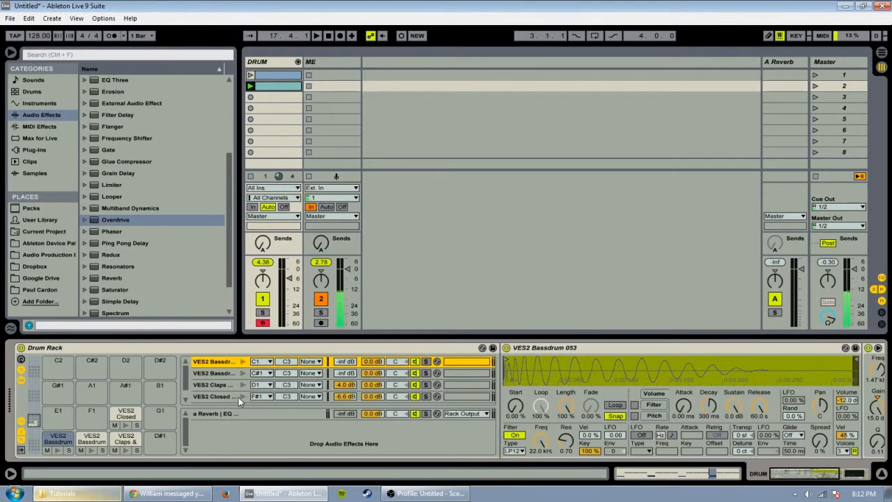
- Go to the audio production sample folder, collapse VES2 Closed Hihat and expand the VES2 Open Hihat folder
{"action": "left_click", "coordinate": [51, 254]}
{"action": "scroll", "coordinate": [168, 247], "scroll_direction": "up", "scroll_amount": 3}
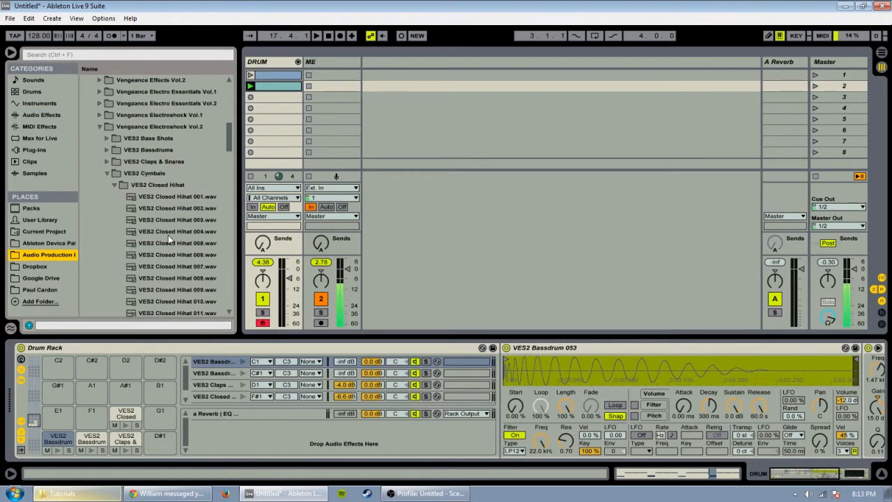
{"action": "double_click", "coordinate": [160, 184]}
{"action": "key", "text": "Down"}
{"action": "key", "text": "Down"}
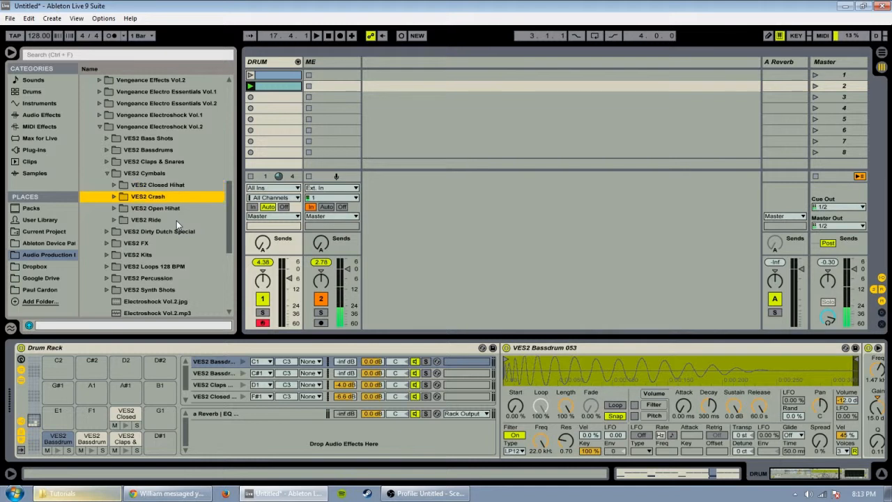
{"action": "key", "text": "Right"}
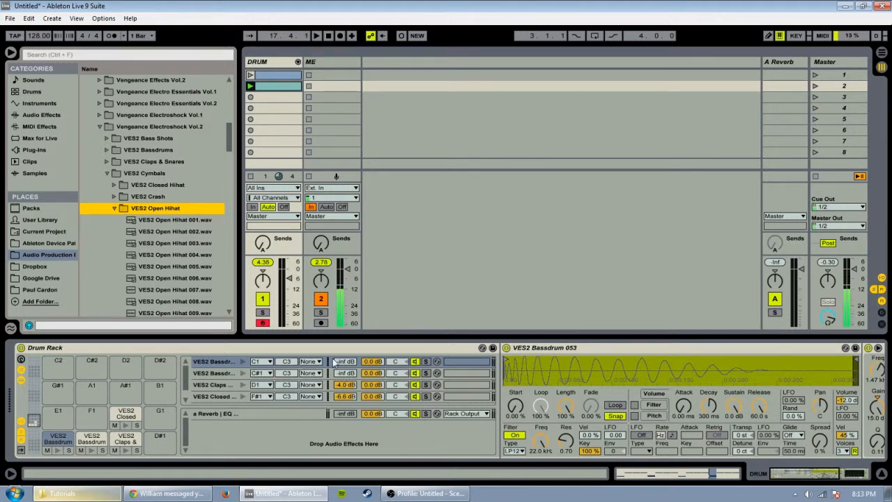
- Audition the open hi-hat samples and load VES2 Open Hihat 021.wav onto the G1 pad
{"action": "left_click", "coordinate": [183, 220]}
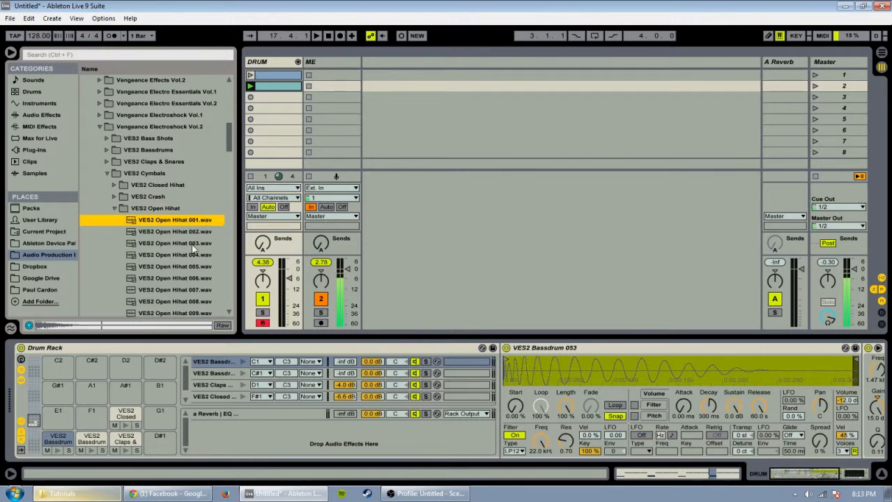
{"action": "key", "text": "Down"}
{"action": "key", "text": "Down"}
{"action": "key", "text": "Down"}
{"action": "key", "text": "Down"}
{"action": "key", "text": "Down"}
{"action": "key", "text": "Down"}
{"action": "key", "text": "Down"}
{"action": "key", "text": "Down"}
{"action": "key", "text": "Down"}
{"action": "key", "text": "Down"}
{"action": "key", "text": "Down"}
{"action": "key", "text": "Down"}
{"action": "key", "text": "Down"}
{"action": "key", "text": "Down"}
{"action": "key", "text": "Down"}
{"action": "key", "text": "Down"}
{"action": "key", "text": "Down"}
{"action": "key", "text": "Down"}
{"action": "key", "text": "Down"}
{"action": "key", "text": "Down"}
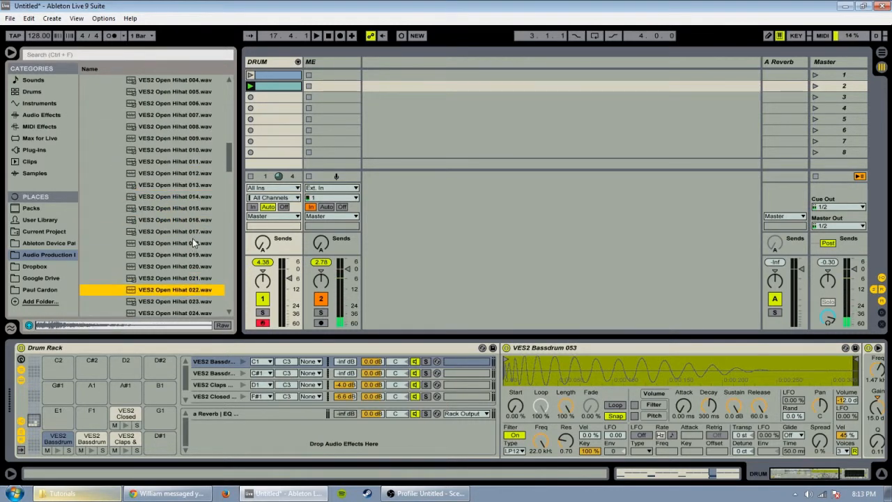
{"action": "key", "text": "Up"}
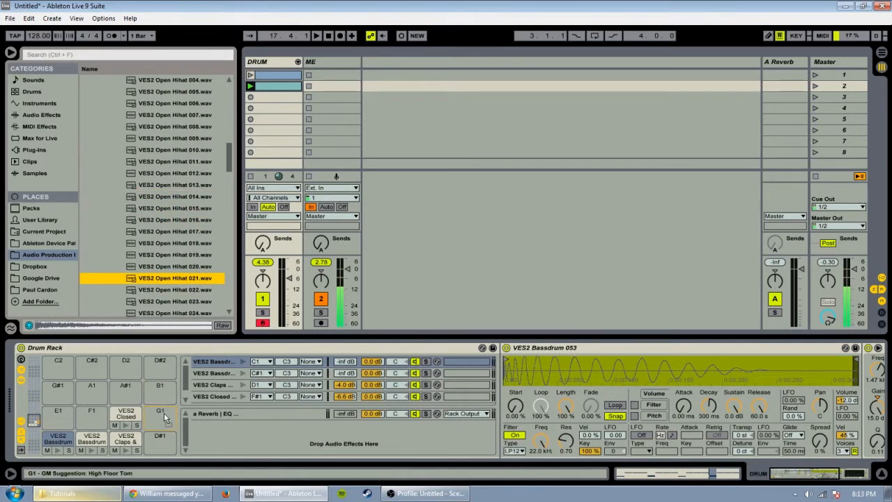
- Add sixteenth-length open hi-hat notes at 1.2 and 1.4 in the second drum clip and start playback
{"action": "left_click", "coordinate": [646, 477]}
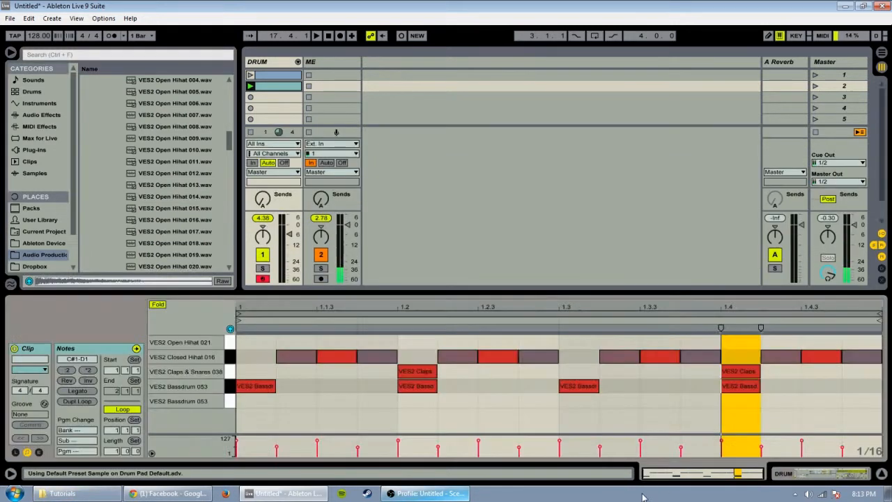
{"action": "double_click", "coordinate": [410, 342]}
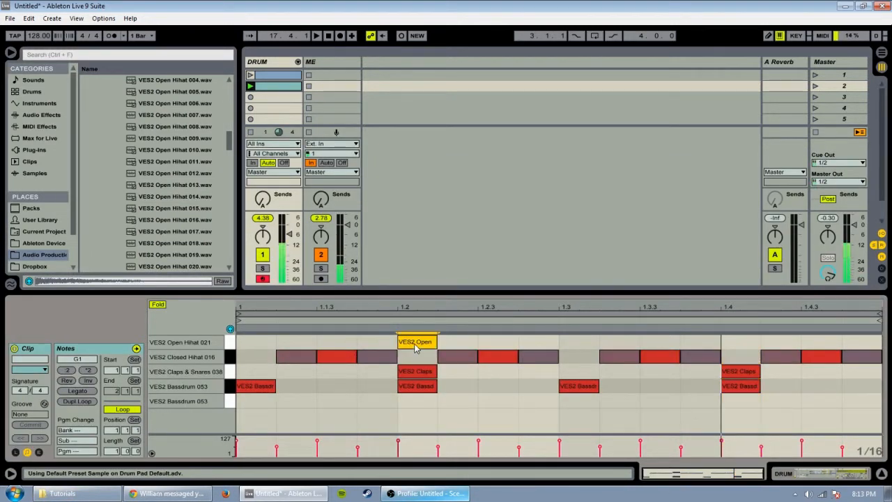
{"action": "double_click", "coordinate": [735, 342]}
{"action": "key", "text": "space"}
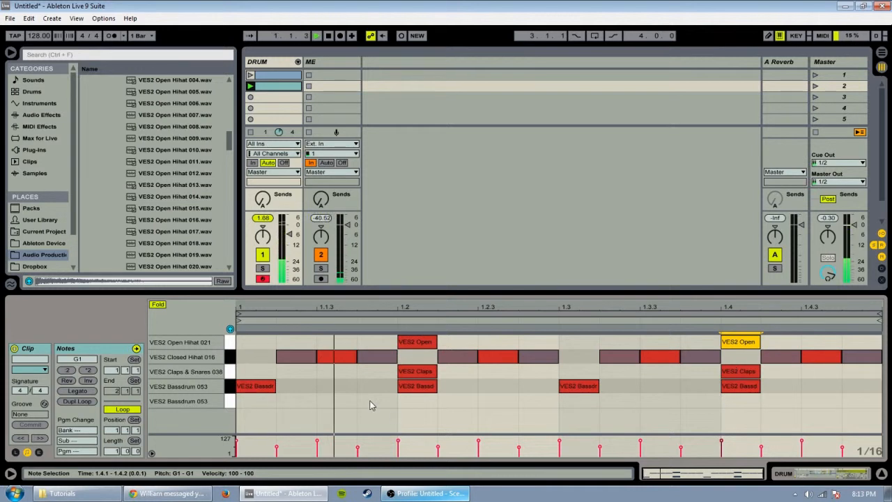
- Solo the open hi-hat and closed hi-hat pads to hear the two together
{"action": "left_click", "coordinate": [457, 357]}
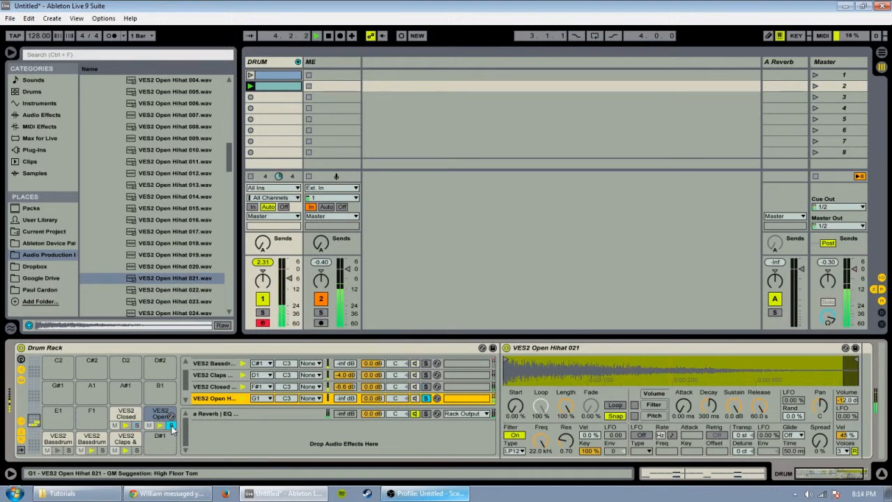
{"action": "left_click", "coordinate": [170, 425]}
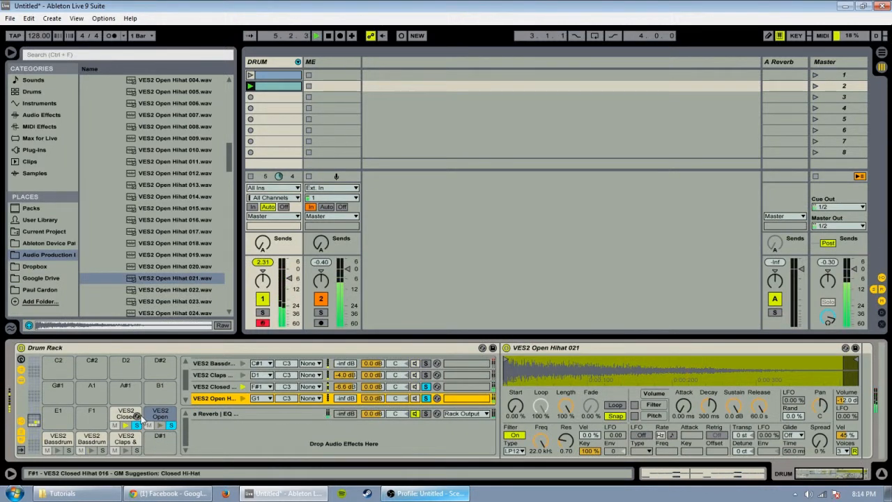
{"action": "left_click", "coordinate": [137, 425]}
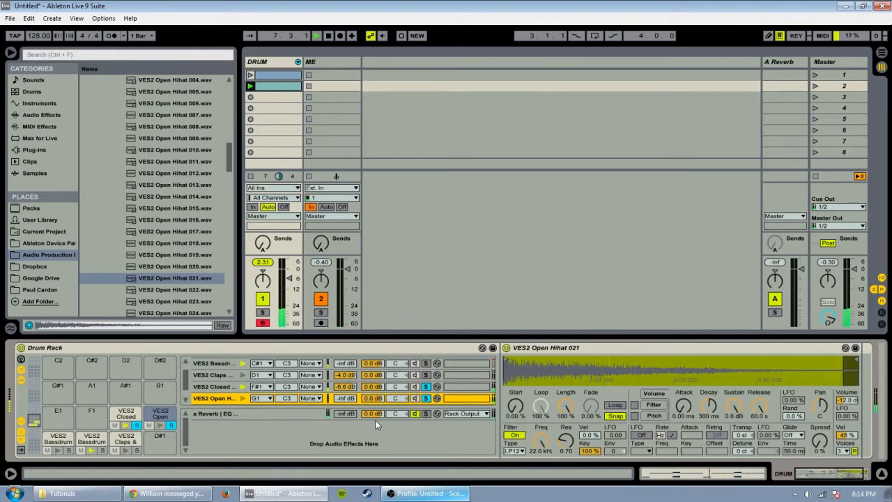
- Select all closed hi-hat notes in the clip and raise their velocities to the maximum of 127
{"action": "left_click", "coordinate": [745, 475]}
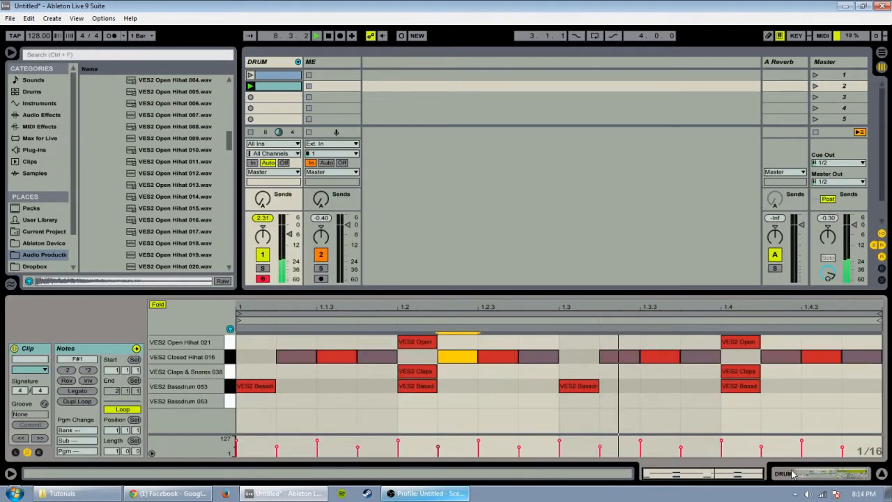
{"action": "left_click_drag", "start_coordinate": [246, 355], "coordinate": [871, 359]}
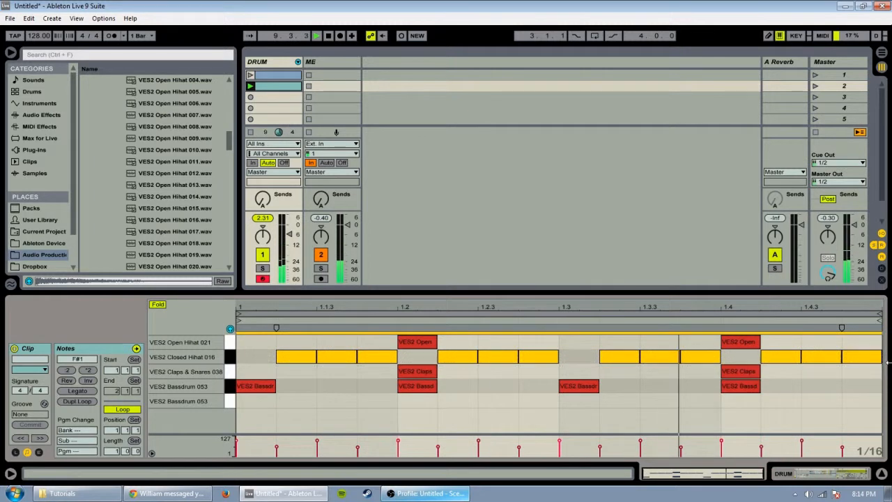
{"action": "left_click_drag", "start_coordinate": [640, 441], "coordinate": [622, 327]}
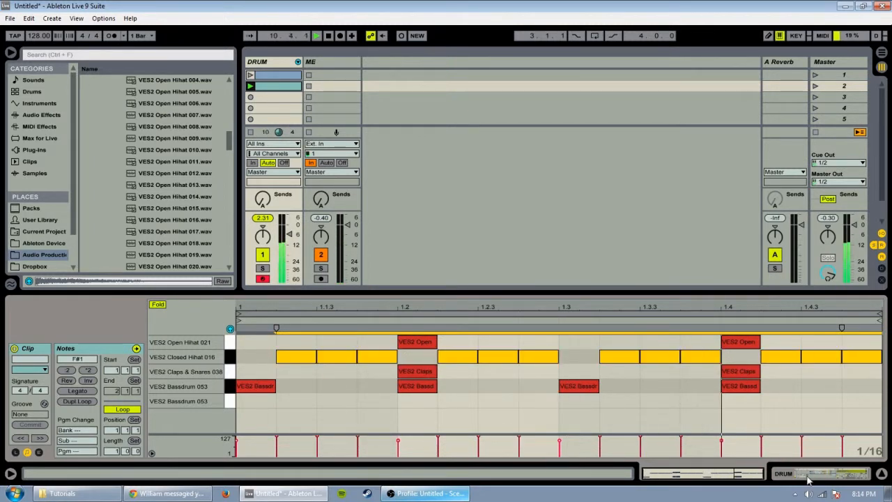
- Lower the closed hi-hat chain's reverb send to -inf dB in the Drum Rack
{"action": "left_click", "coordinate": [805, 476]}
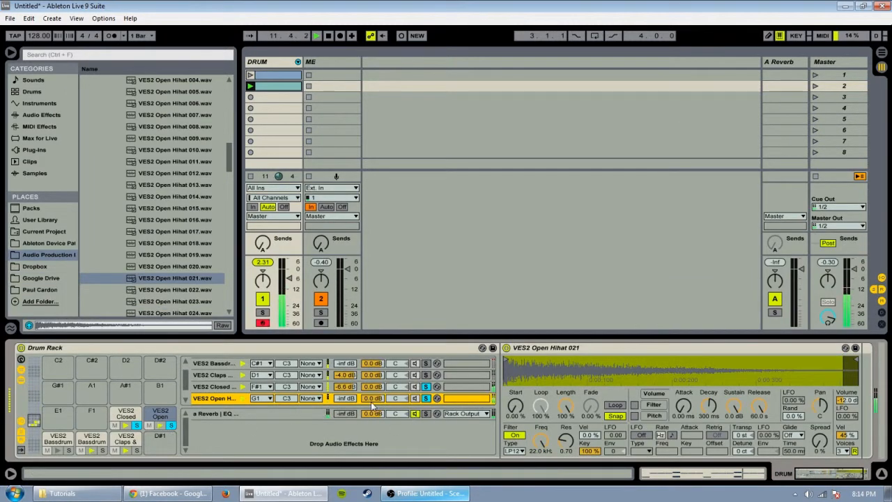
{"action": "left_click", "coordinate": [127, 415]}
{"action": "left_click_drag", "start_coordinate": [348, 387], "coordinate": [348, 412]}
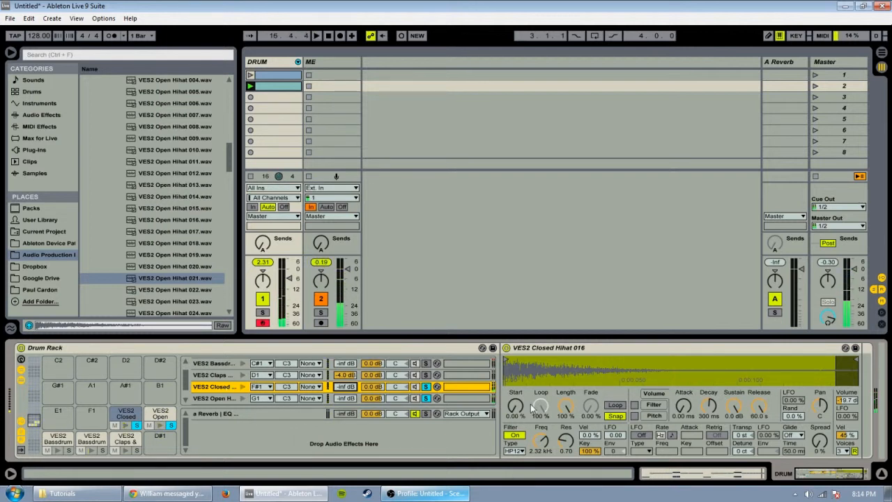
- Hide and restore the rack's input/output section, and read the info text for the chain list selector
{"action": "left_click", "coordinate": [21, 422]}
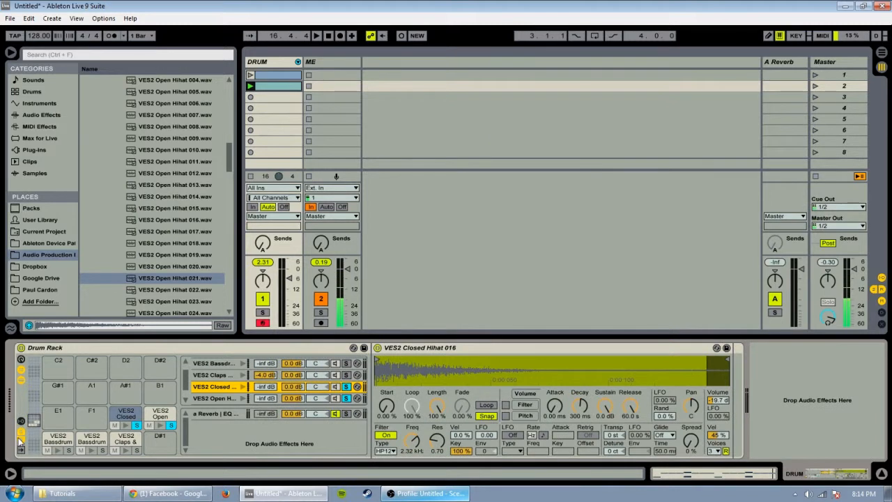
{"action": "left_click", "coordinate": [22, 422]}
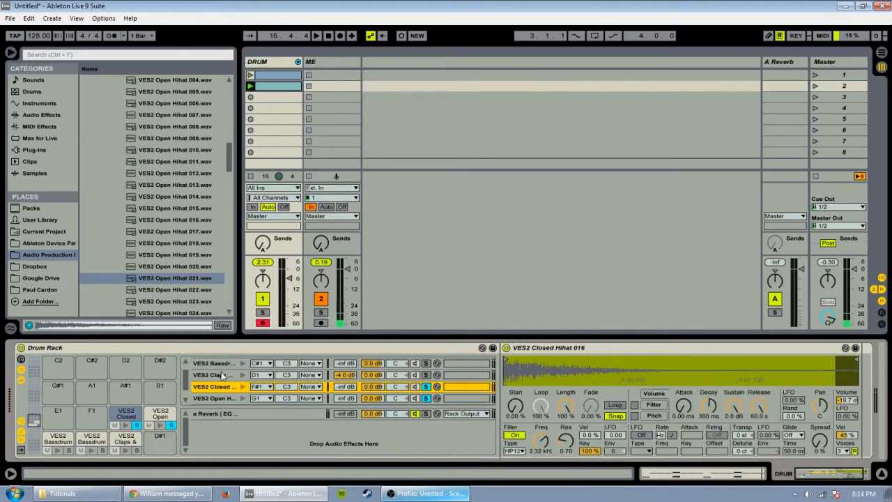
{"action": "left_click", "coordinate": [11, 473]}
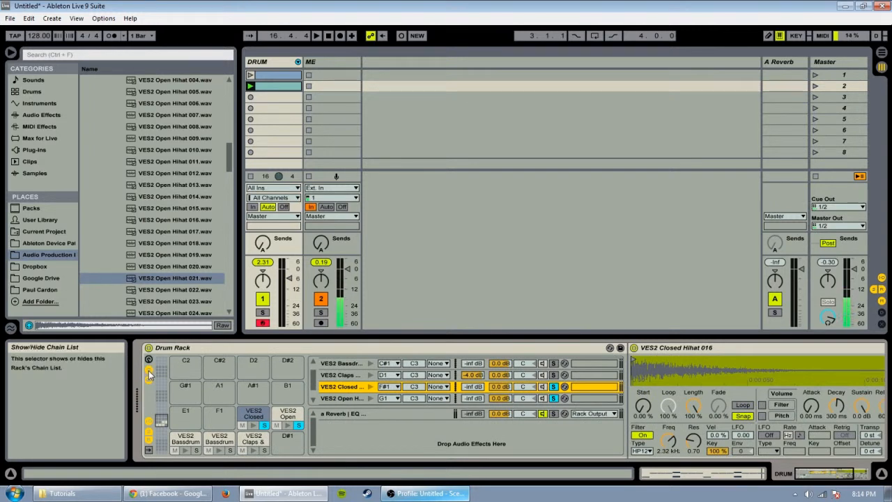
{"action": "left_click", "coordinate": [13, 472]}
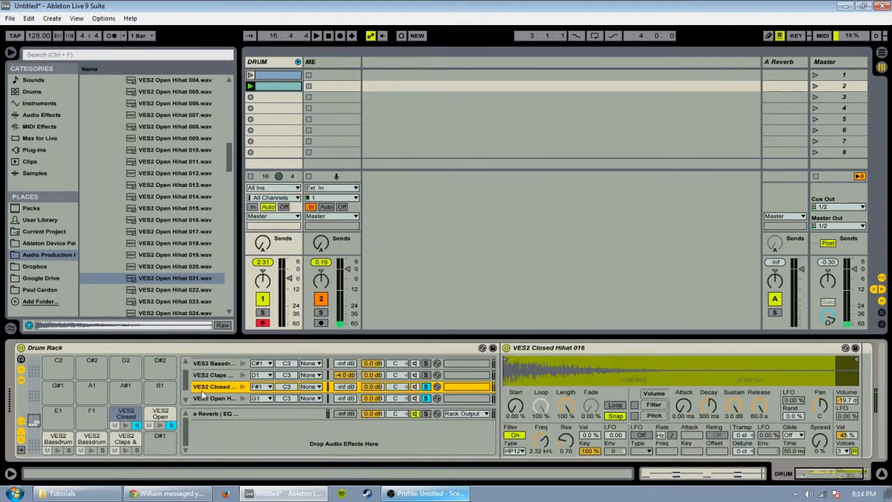
- Assign both the closed hi-hat and open hi-hat chains to choke group 1
{"action": "left_click", "coordinate": [311, 389]}
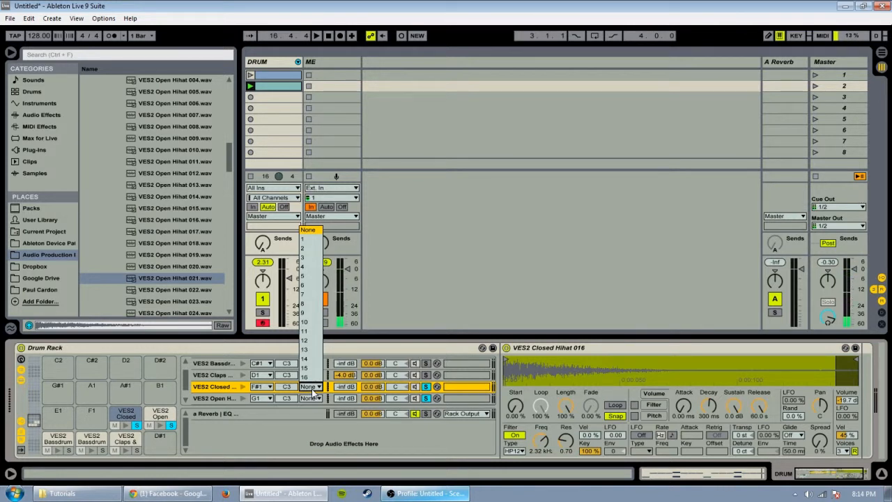
{"action": "left_click", "coordinate": [304, 239]}
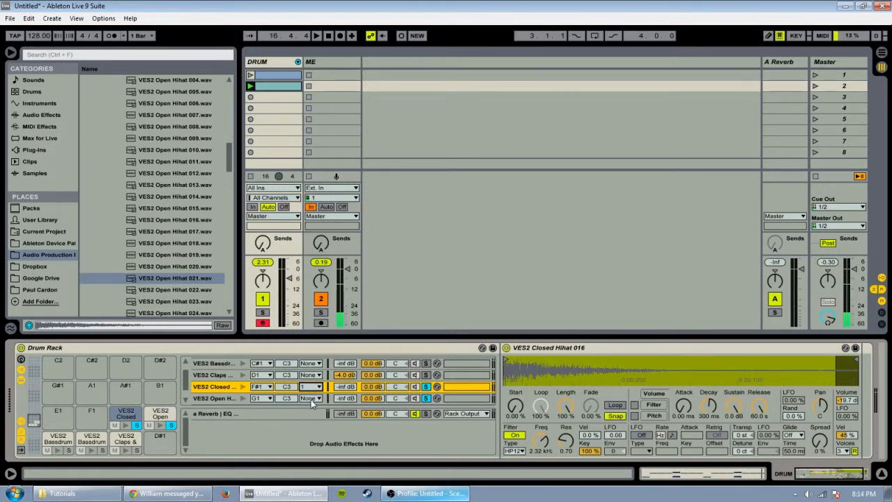
{"action": "left_click", "coordinate": [311, 399]}
{"action": "left_click", "coordinate": [306, 248]}
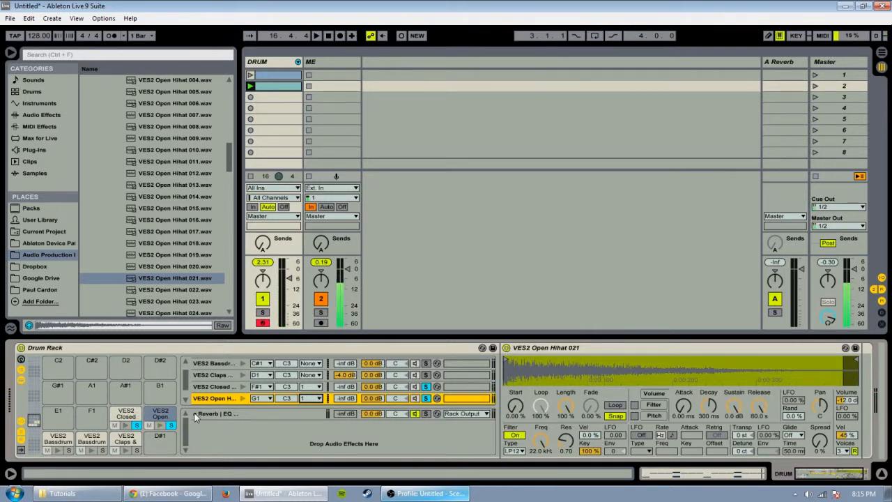
{"action": "left_click", "coordinate": [149, 422]}
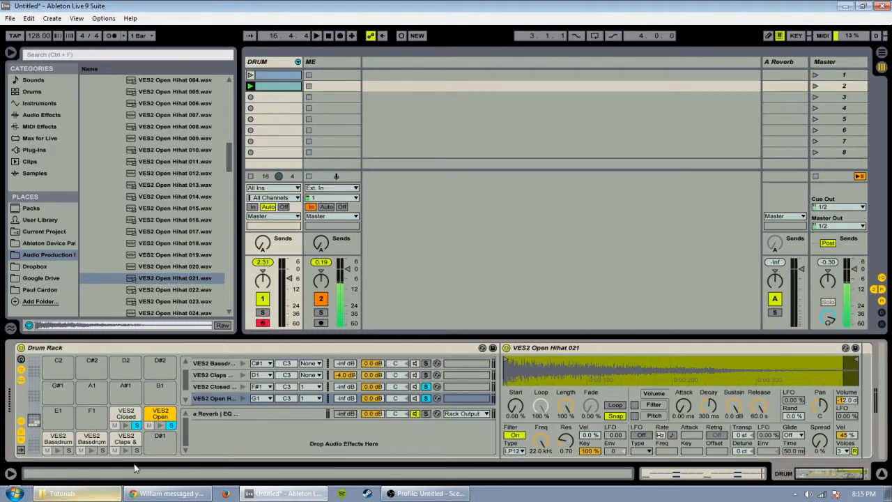
- Browse the Drums category's preset kits and locate the empty Drum Rack device for comparison with the custom rack
{"action": "left_click", "coordinate": [44, 351]}
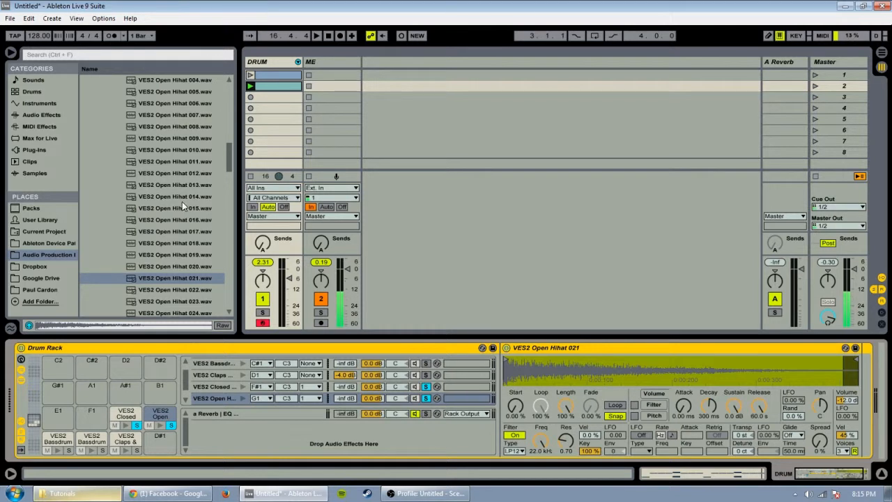
{"action": "left_click", "coordinate": [32, 92]}
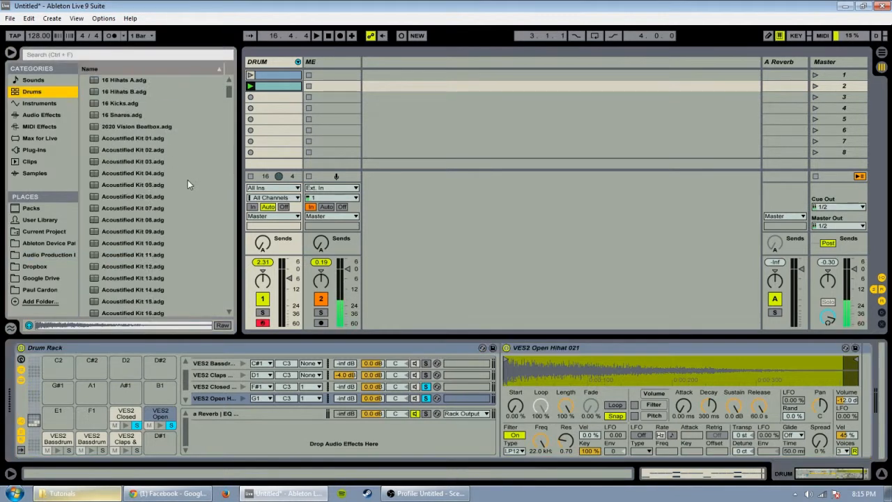
{"action": "scroll", "coordinate": [188, 184], "scroll_direction": "down", "scroll_amount": 10}
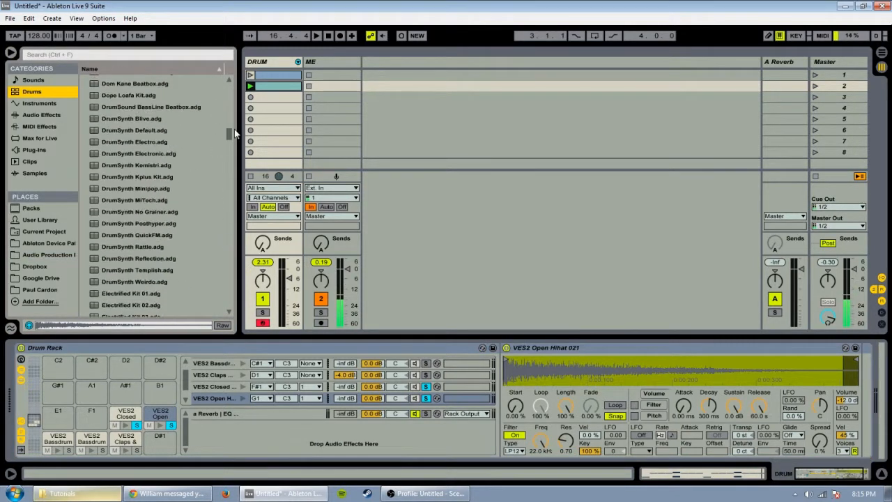
{"action": "left_click_drag", "start_coordinate": [234, 134], "coordinate": [232, 60]}
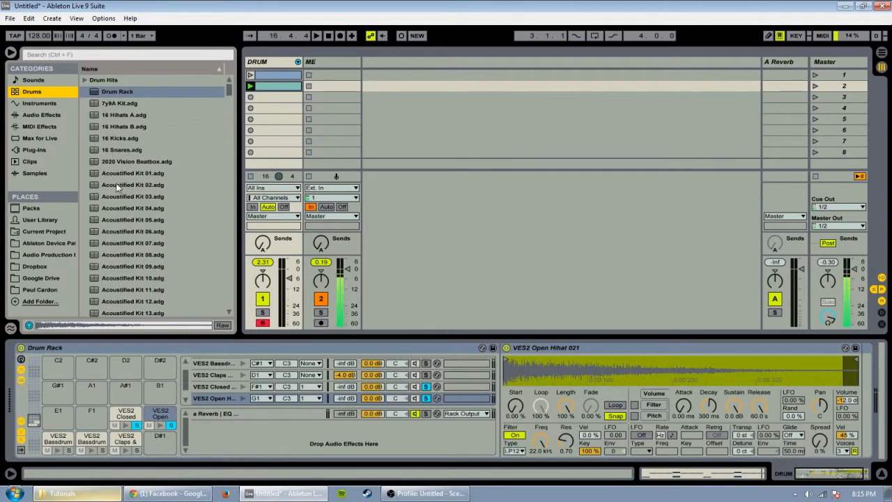
{"action": "left_click", "coordinate": [78, 346]}
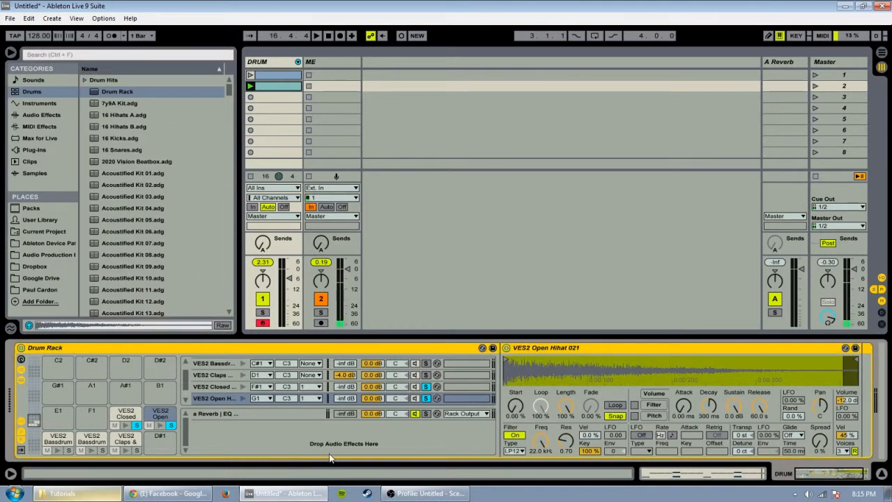
- Unsolo the hi-hat chains and select the VES2 Closed Hihat 016 sampler device
{"action": "left_click", "coordinate": [426, 388]}
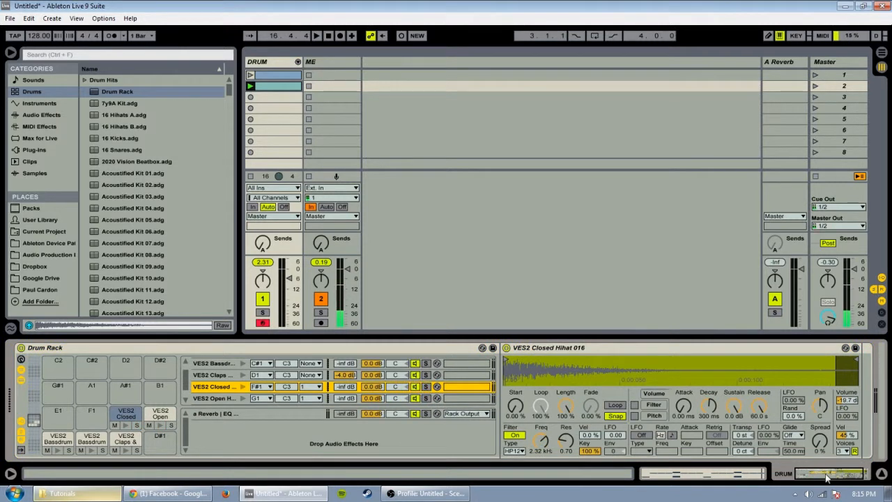
{"action": "left_click", "coordinate": [500, 348]}
{"action": "left_click", "coordinate": [499, 348]}
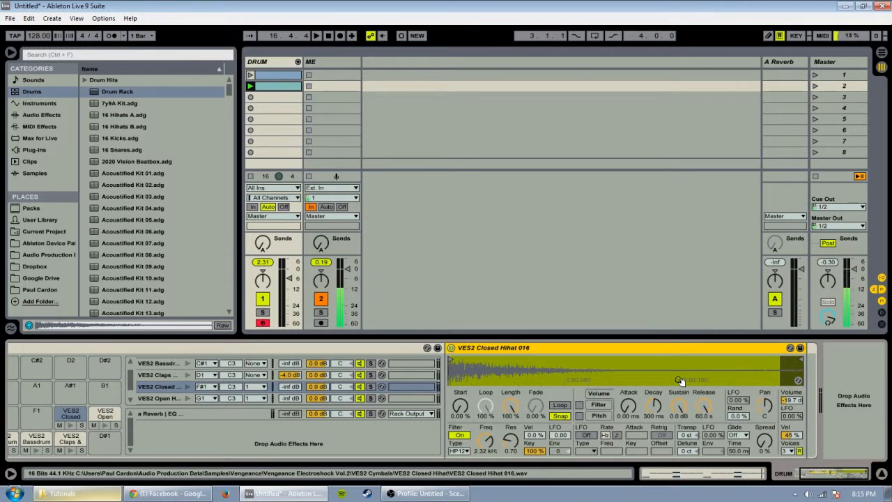
- Inspect the drum clip's notes, select the first bassdrum note, and return to the Drum Rack's pads and chain list
{"action": "left_click", "coordinate": [676, 476]}
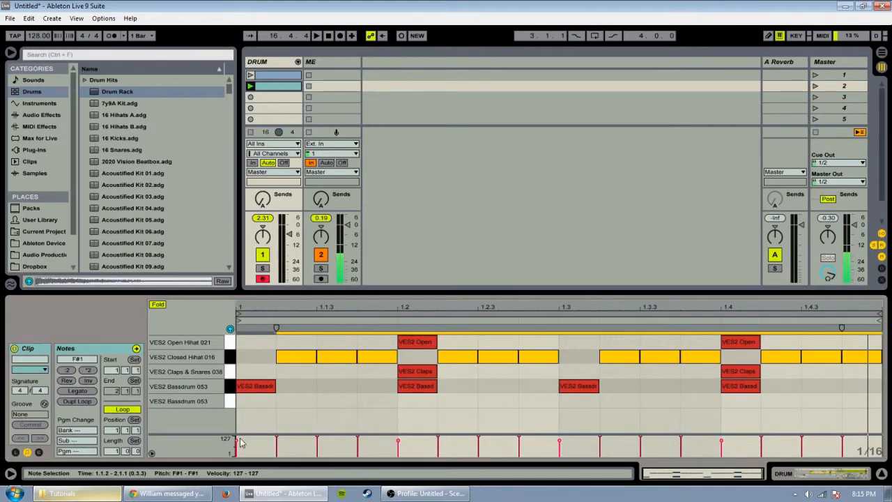
{"action": "left_click", "coordinate": [261, 388]}
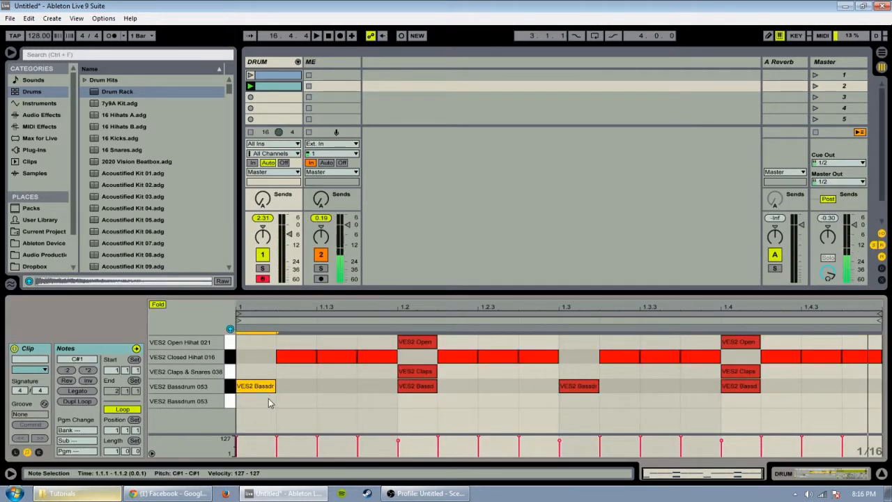
{"action": "left_click", "coordinate": [808, 475]}
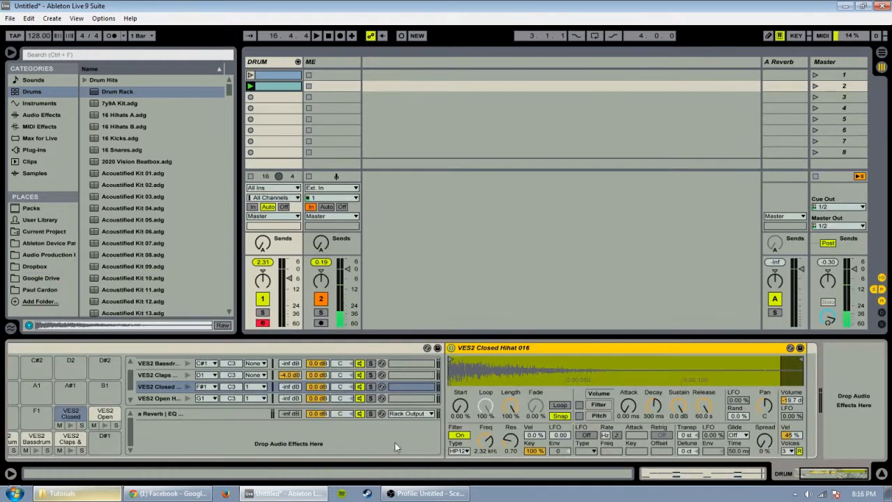
{"action": "left_click_drag", "start_coordinate": [830, 482], "coordinate": [794, 477]}
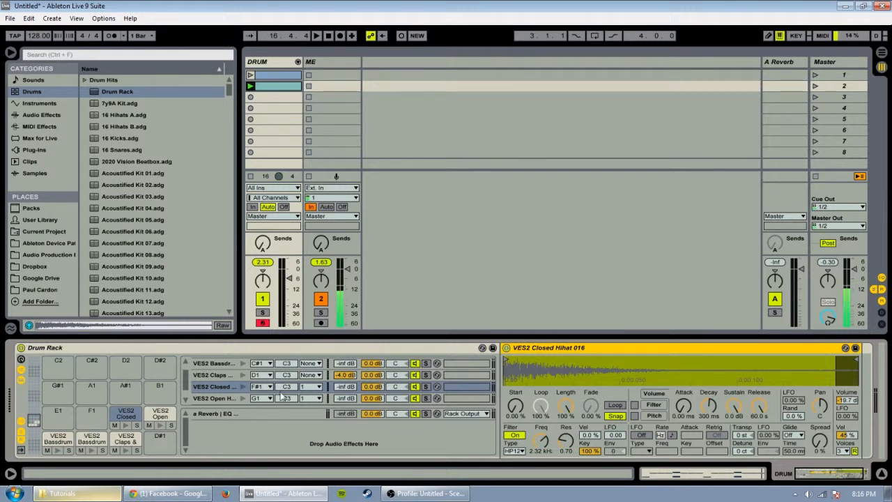
- Play the drum beat and lower the DRUM track's volume to about midway between -12 and -24 dB
{"action": "key", "text": "space"}
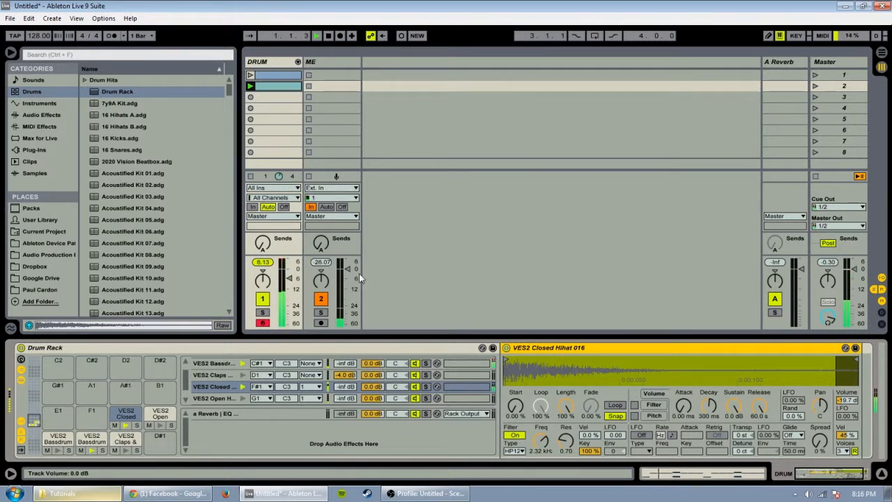
{"action": "left_click_drag", "start_coordinate": [290, 278], "coordinate": [290, 289]}
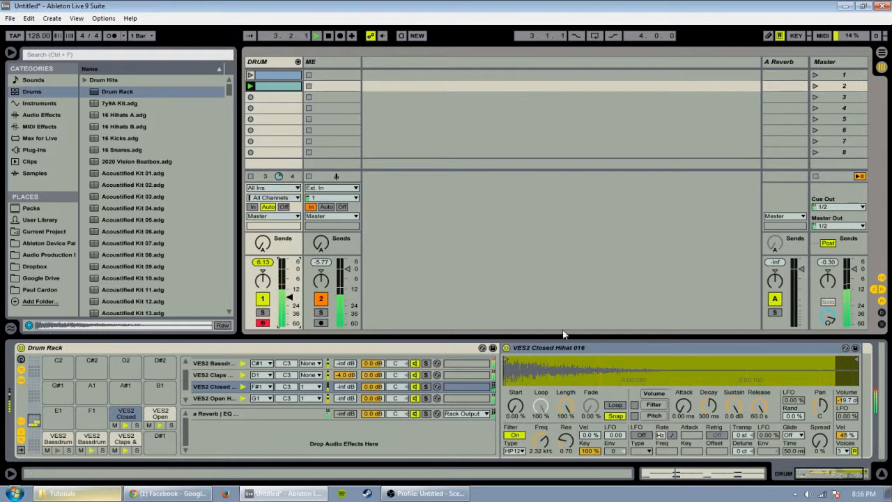
{"action": "left_click_drag", "start_coordinate": [837, 476], "coordinate": [816, 477]}
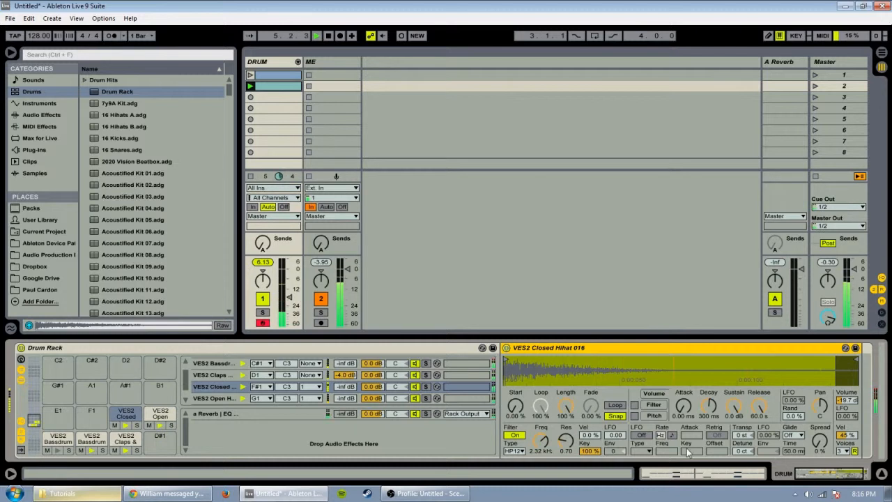